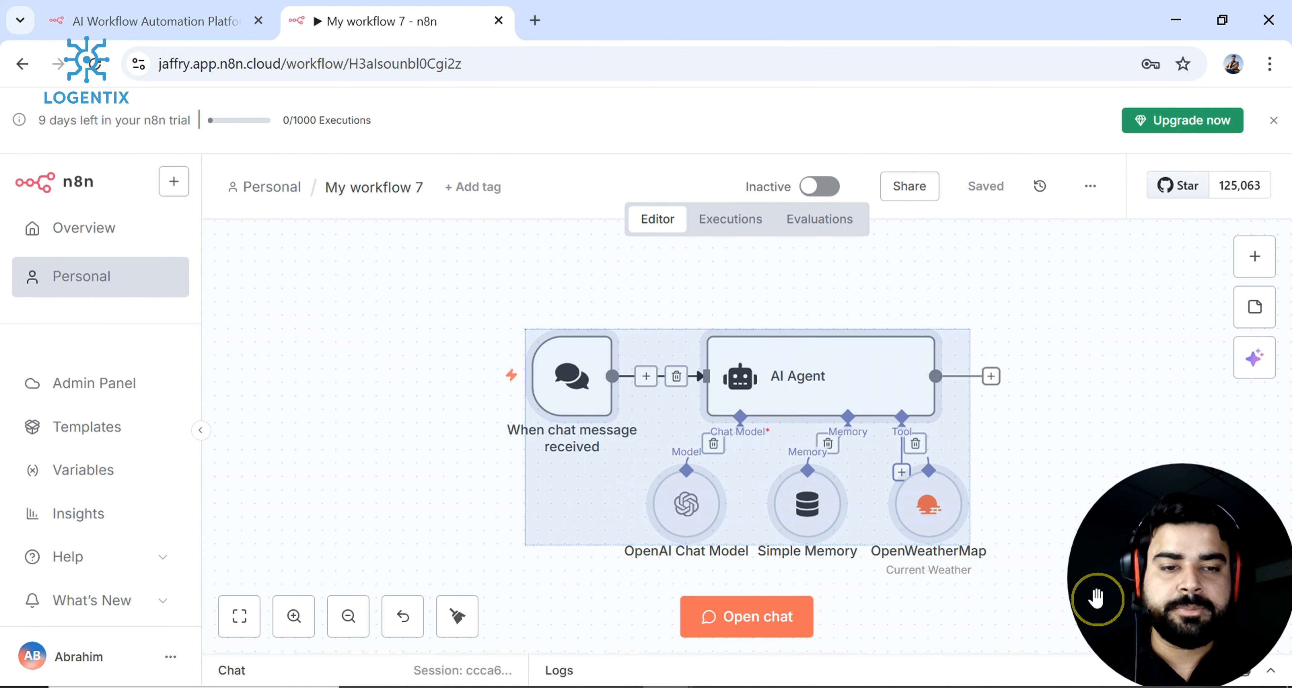
- Rename the current weather agent workflow as "Weather App"
{"action": "left_click", "coordinate": [1099, 346]}
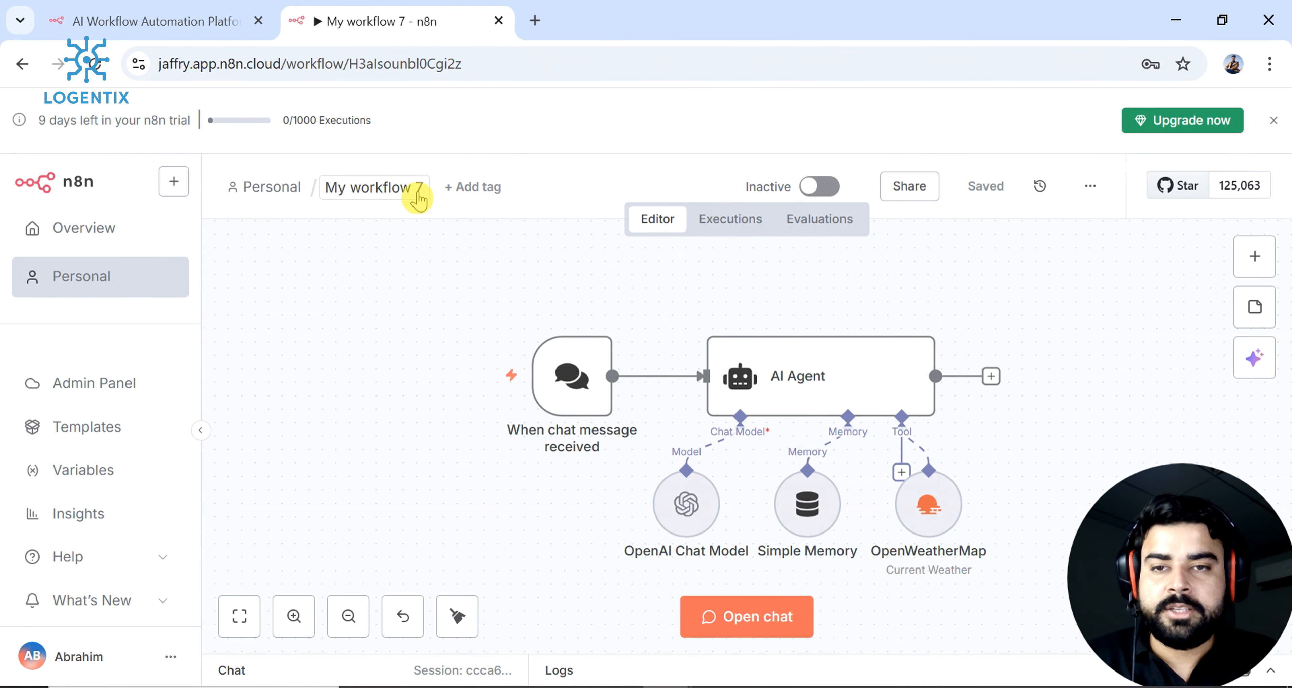
{"action": "left_click", "coordinate": [418, 195]}
{"action": "key", "text": "BackSpace"}
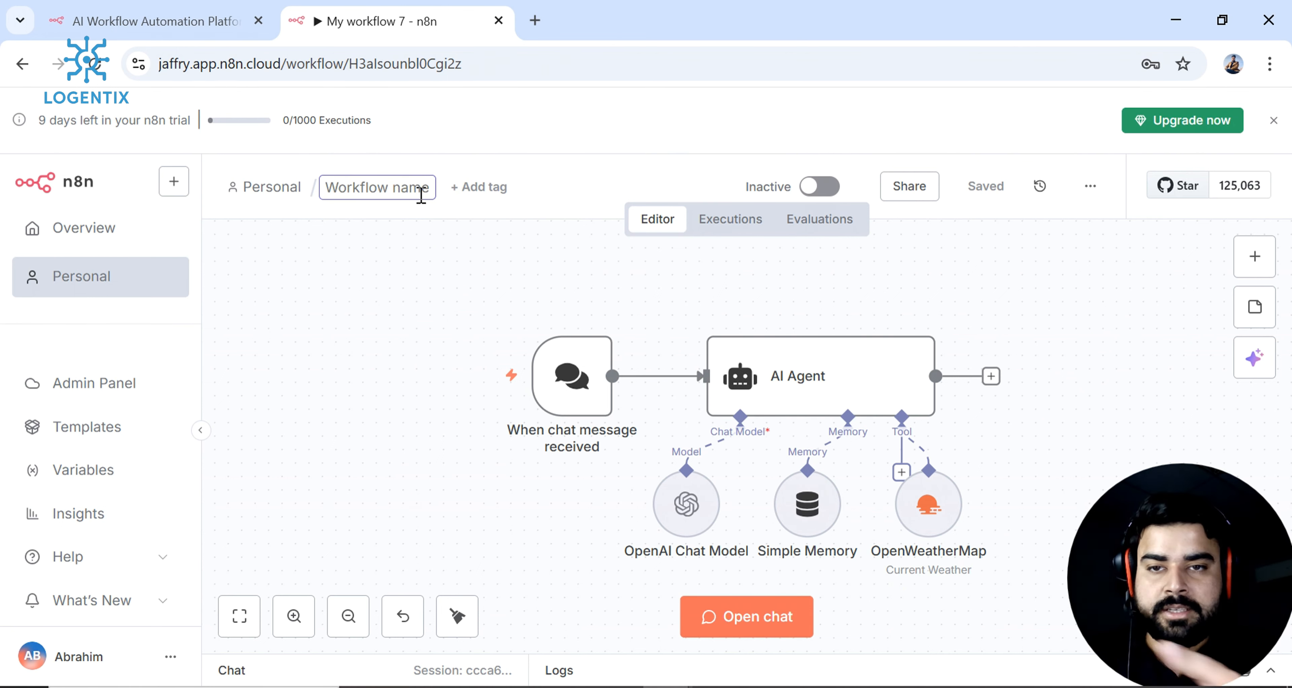
{"action": "type", "text": "Wweath"}
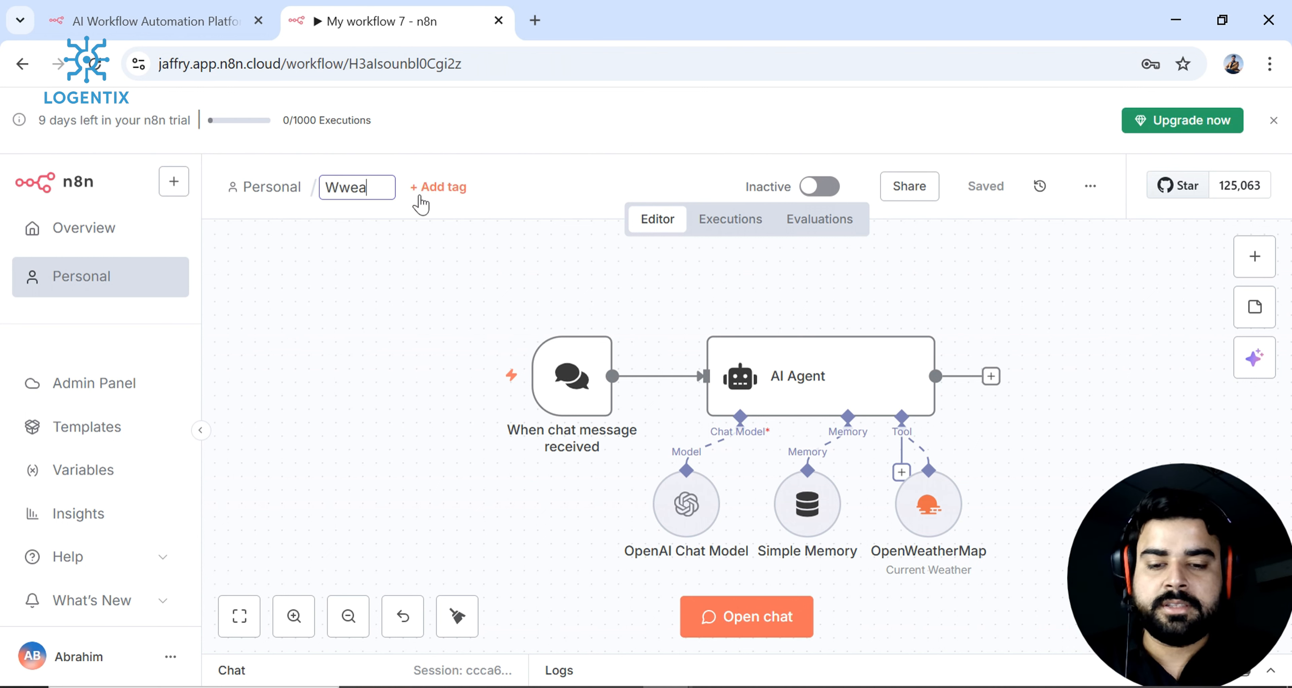
{"action": "key", "text": "BackSpace"}
{"action": "key", "text": "BackSpace"}
{"action": "key", "text": "BackSpace"}
{"action": "key", "text": "BackSpace"}
{"action": "key", "text": "BackSpace"}
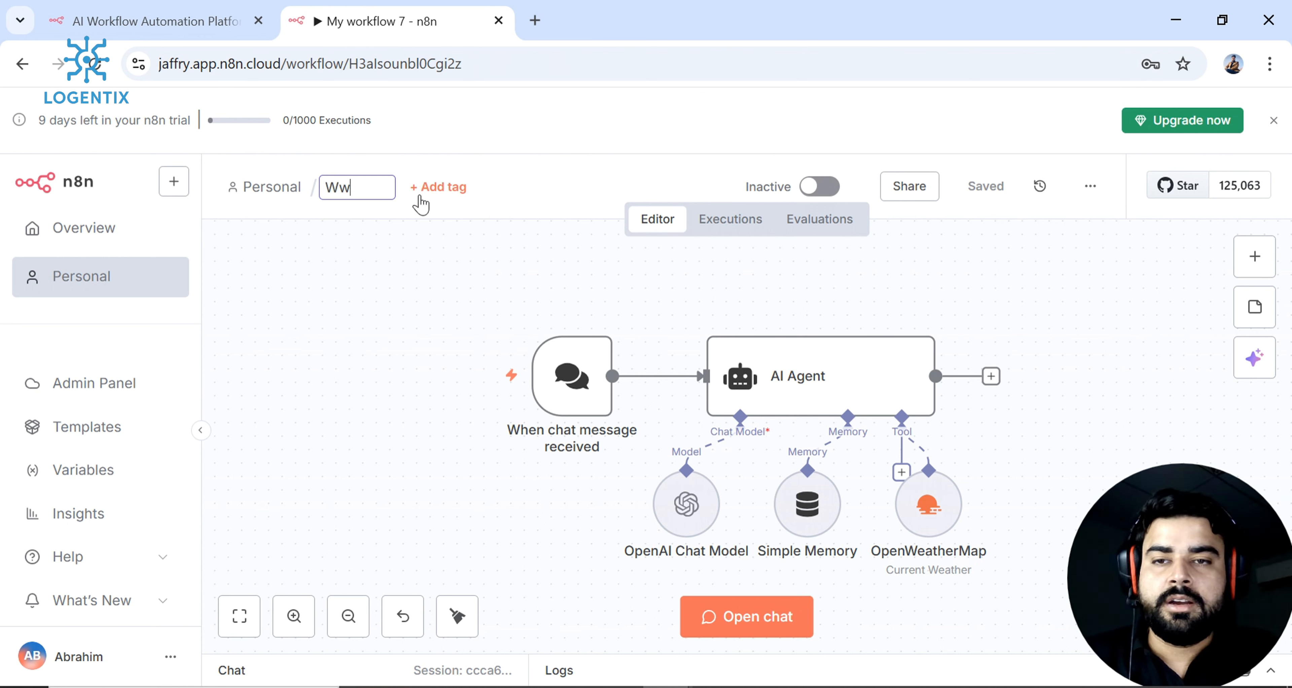
{"action": "type", "text": "eather App"}
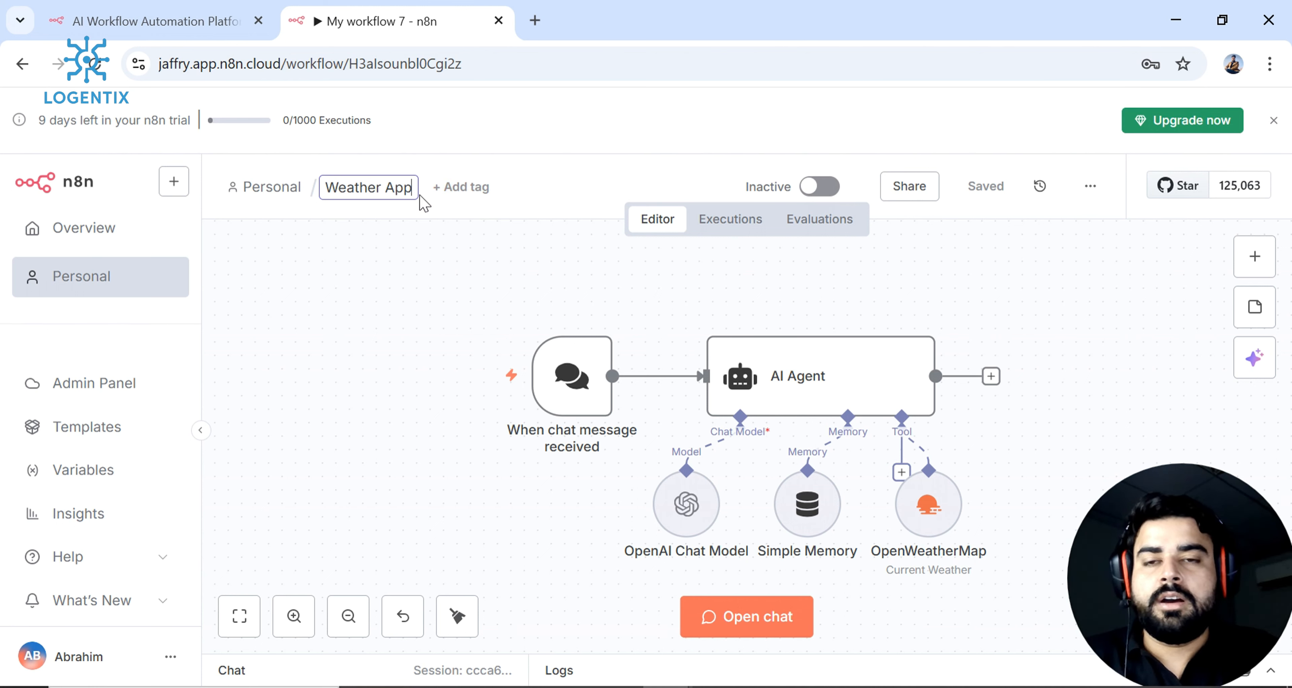
{"action": "left_click", "coordinate": [416, 308]}
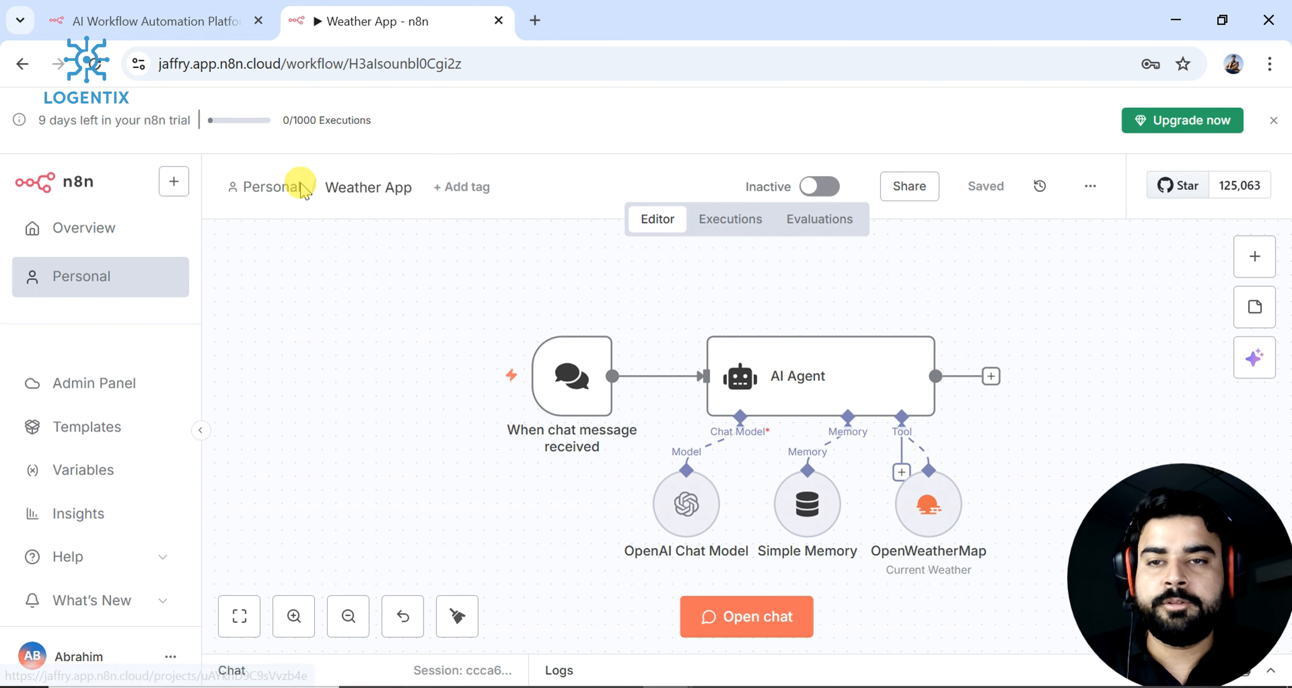
- Create a new empty workflow in the Personal project
{"action": "left_click", "coordinate": [275, 190]}
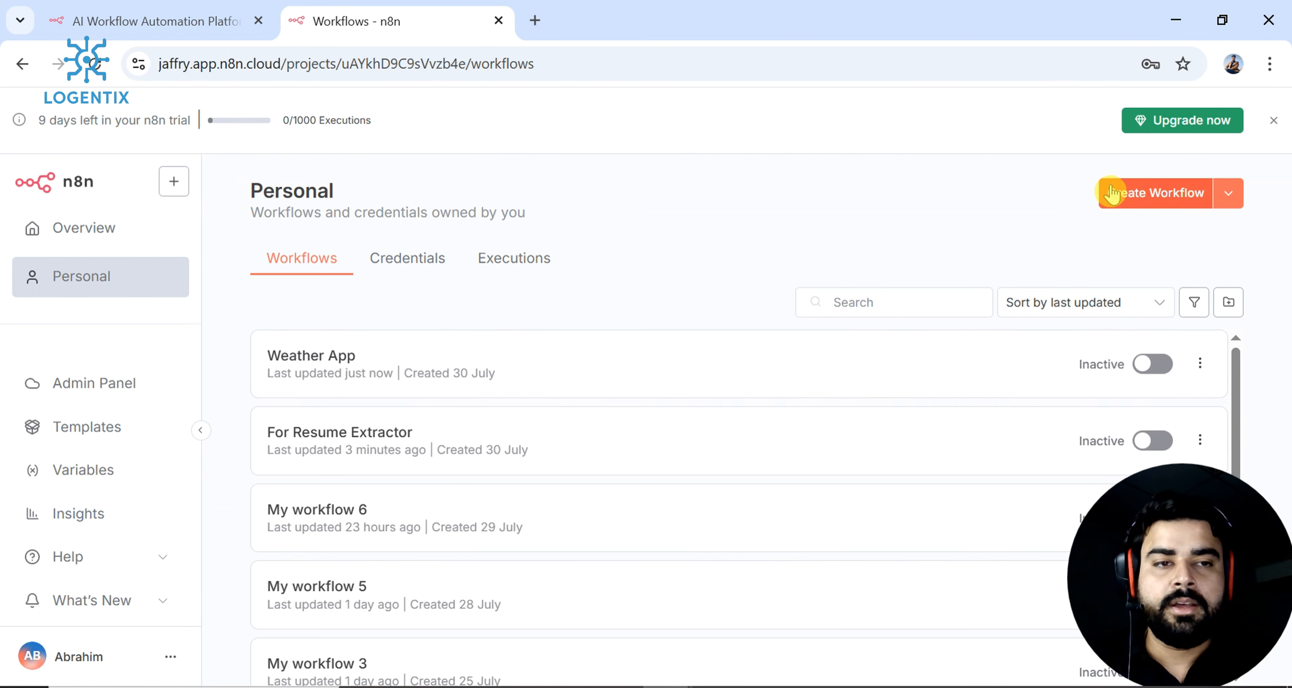
{"action": "left_click", "coordinate": [1112, 193]}
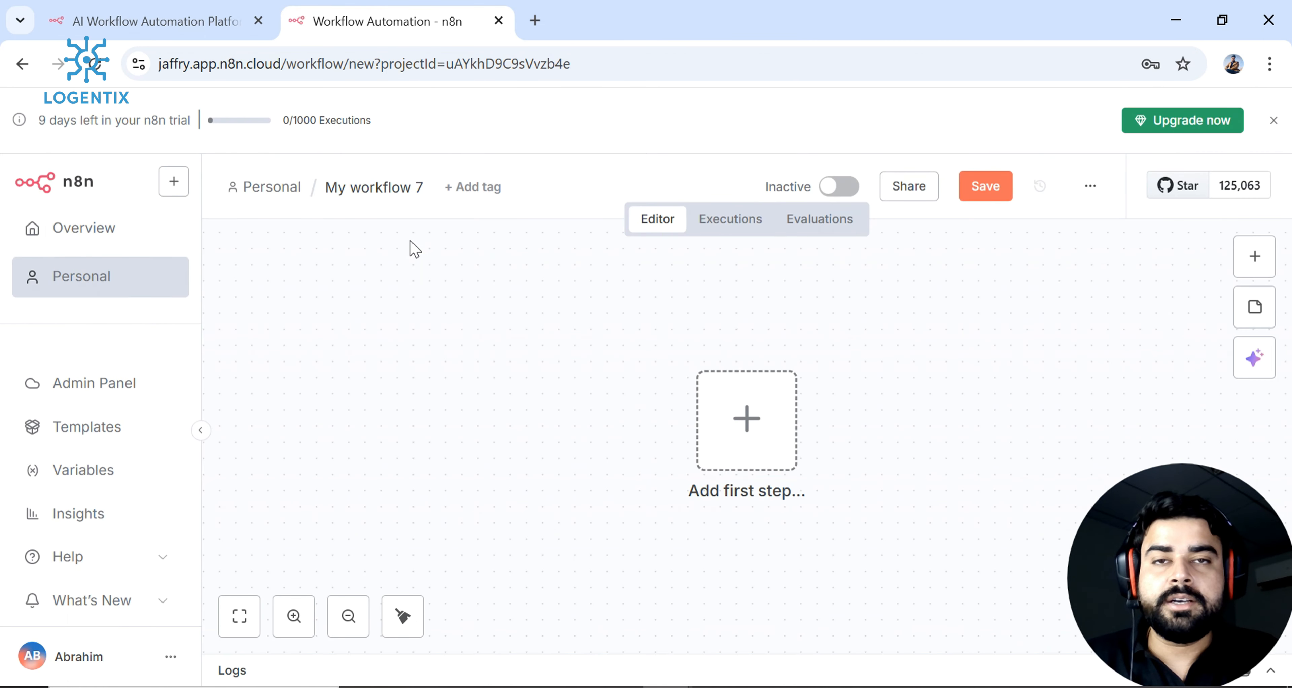
{"action": "left_click_drag", "start_coordinate": [744, 423], "coordinate": [600, 423]}
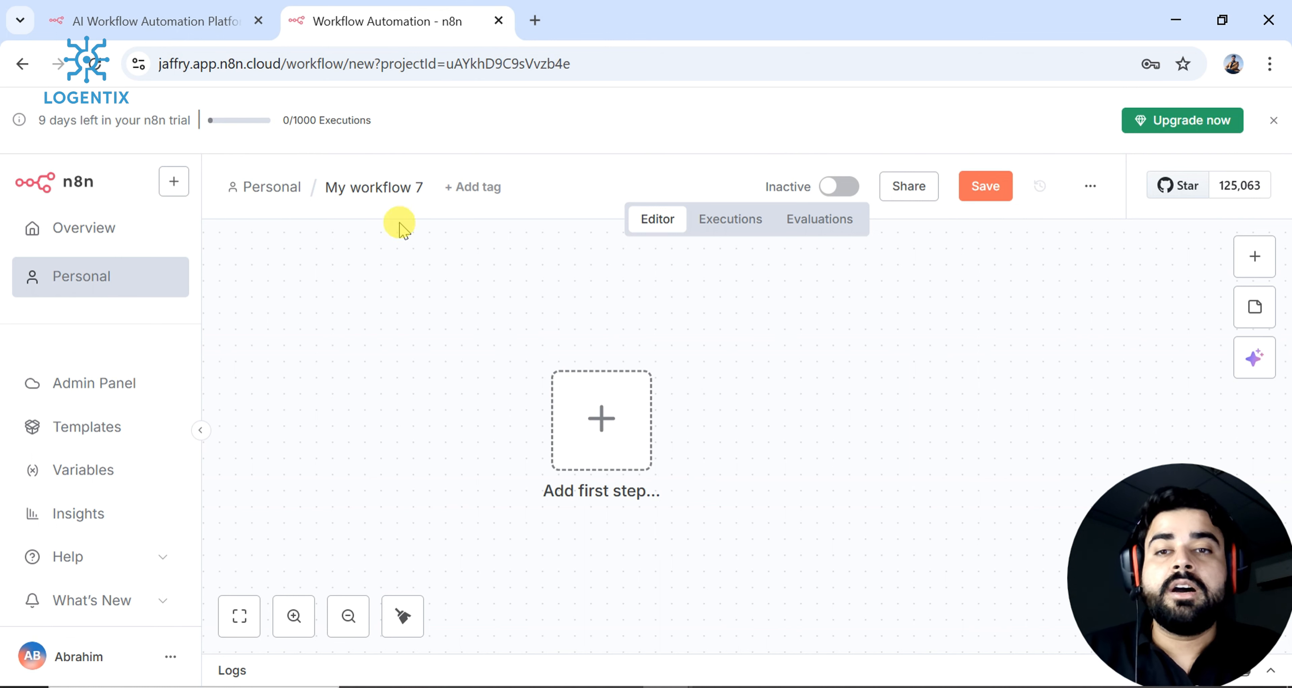
- Name the new workflow "Resume Information Extractor"
{"action": "left_click", "coordinate": [423, 190]}
{"action": "type", "text": "Re"}
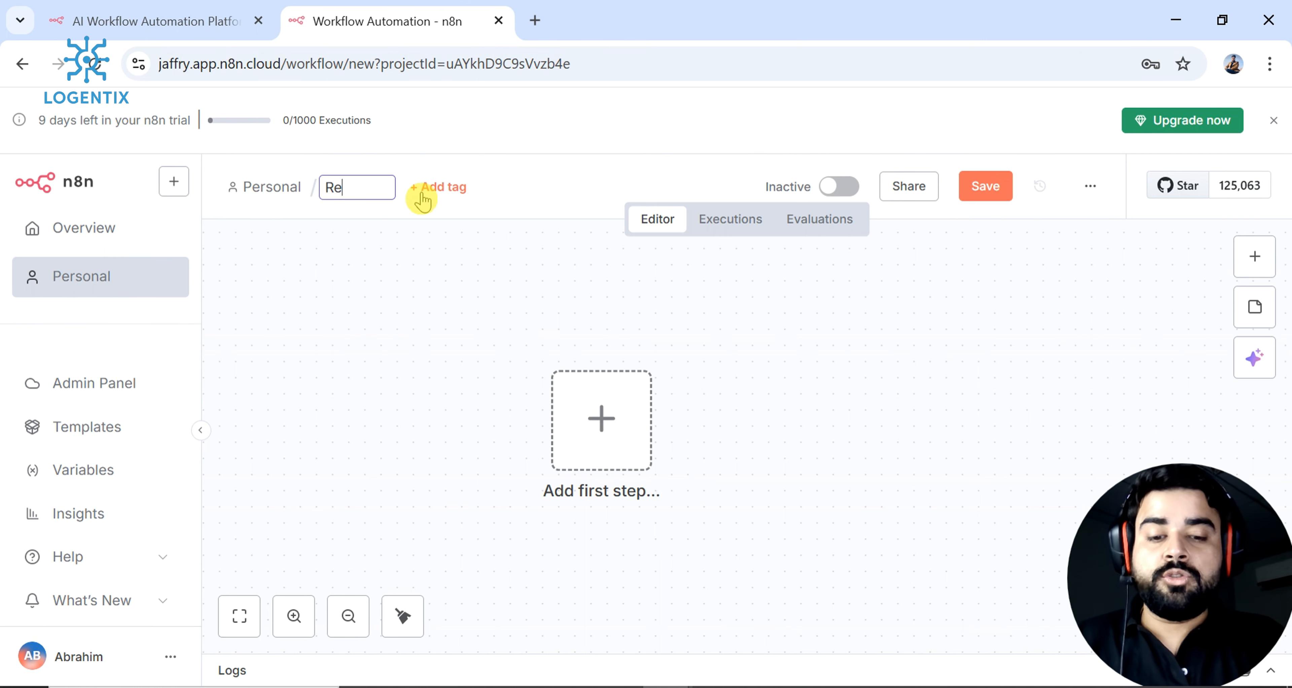
{"action": "type", "text": "ume"}
{"action": "key", "text": "BackSpace"}
{"action": "key", "text": "BackSpace"}
{"action": "key", "text": "BackSpace"}
{"action": "type", "text": "s"}
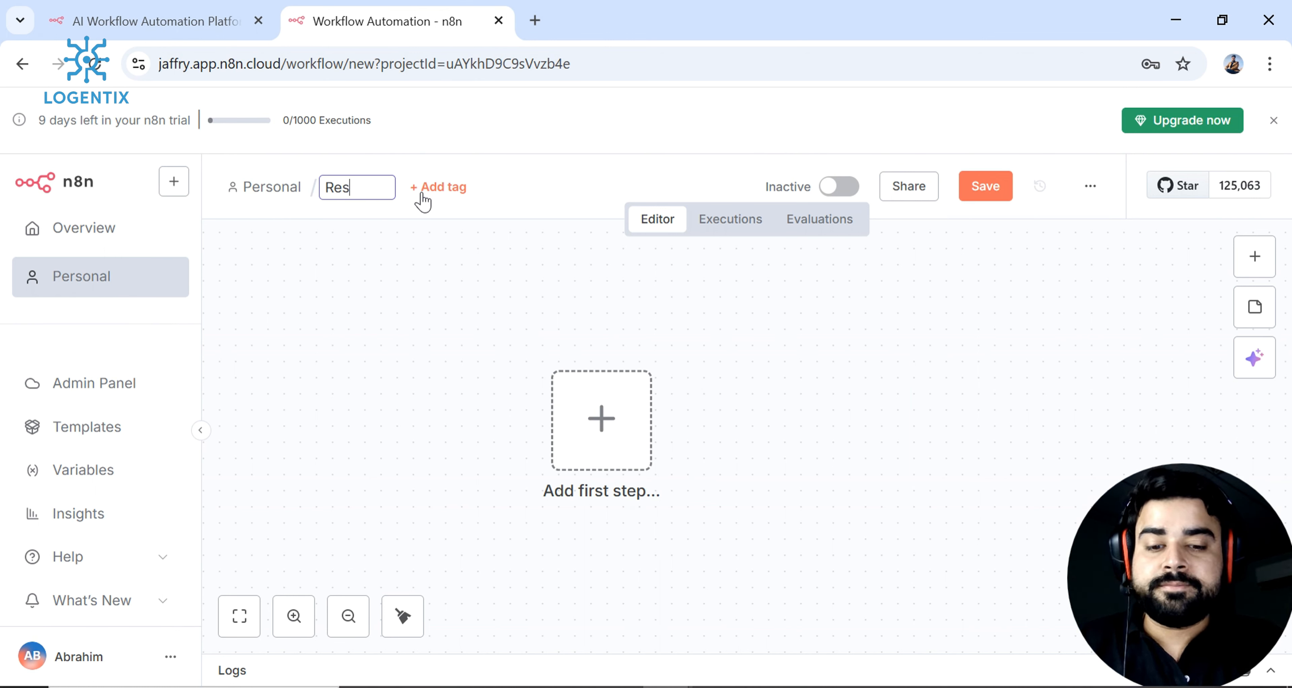
{"action": "type", "text": "ume In"}
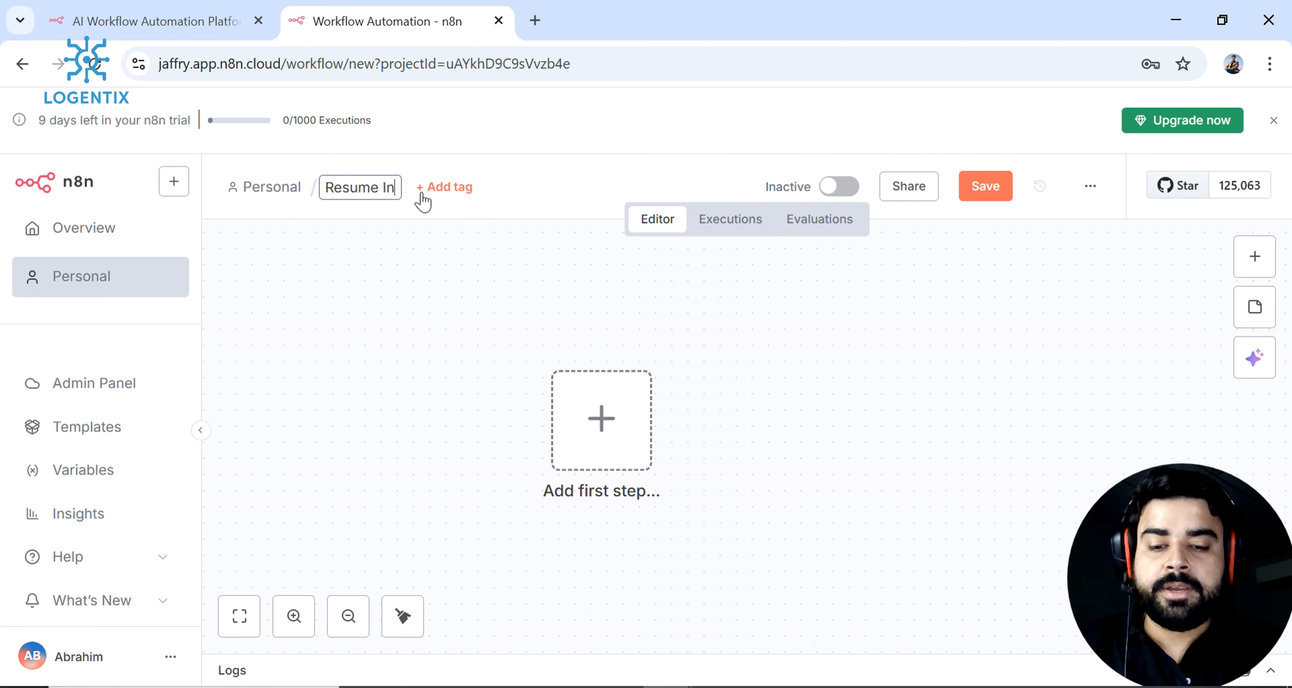
{"action": "type", "text": "formati"}
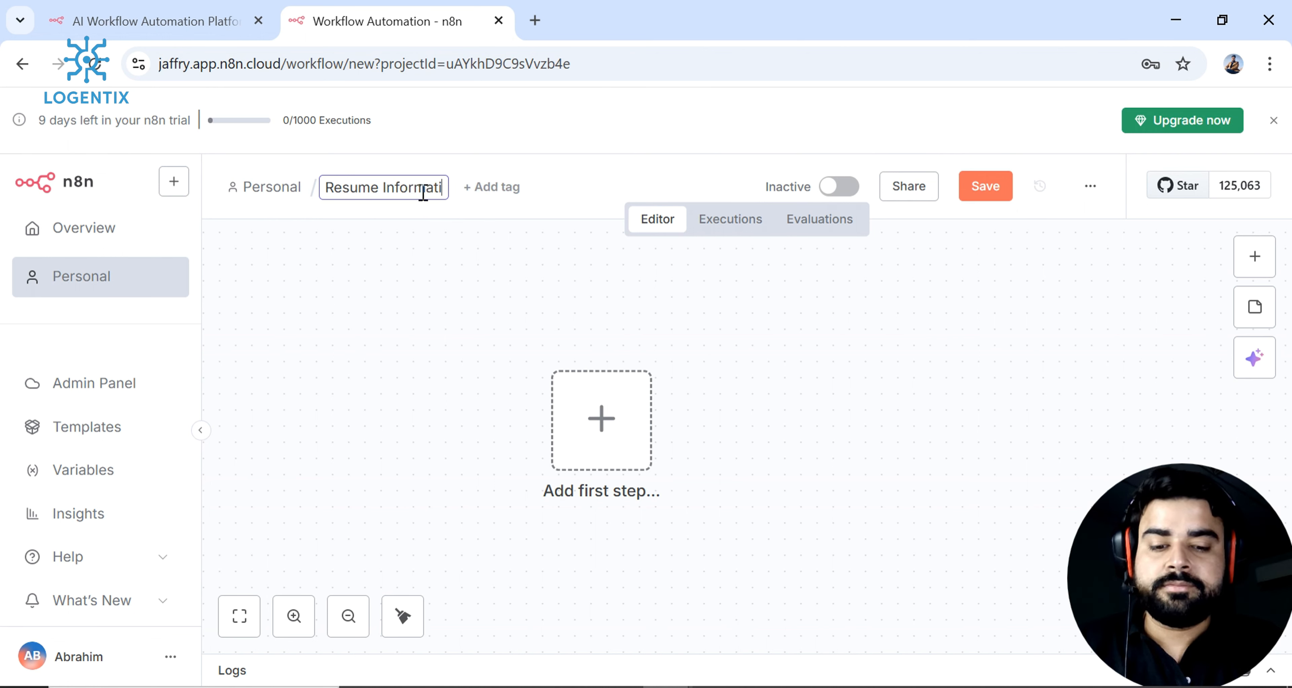
{"action": "type", "text": "on Ectractor"}
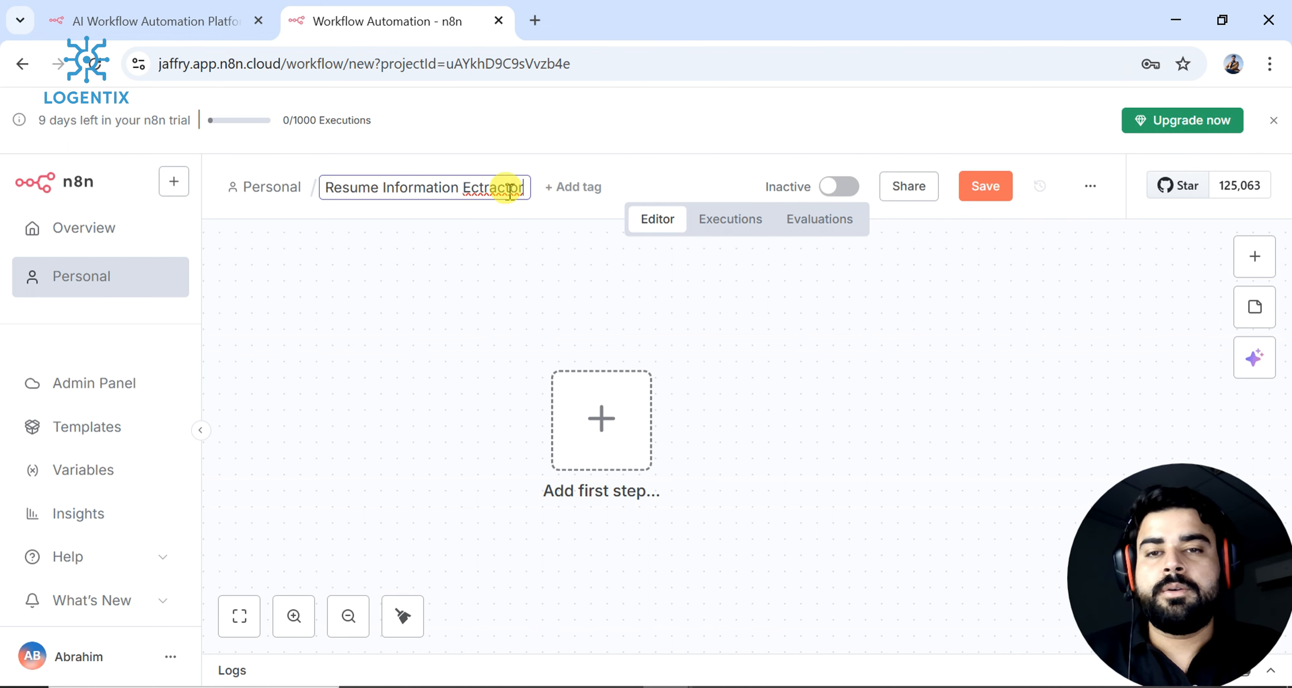
{"action": "left_click", "coordinate": [483, 189]}
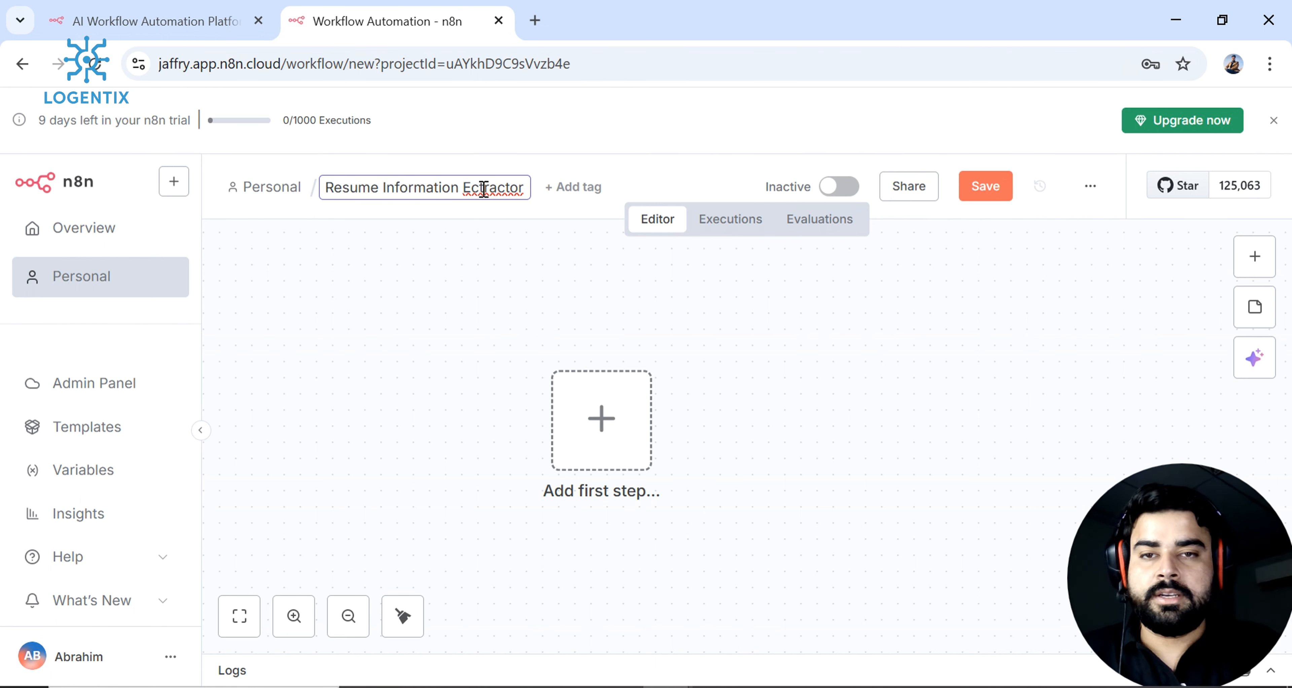
{"action": "key", "text": "BackSpace"}
{"action": "type", "text": "x"}
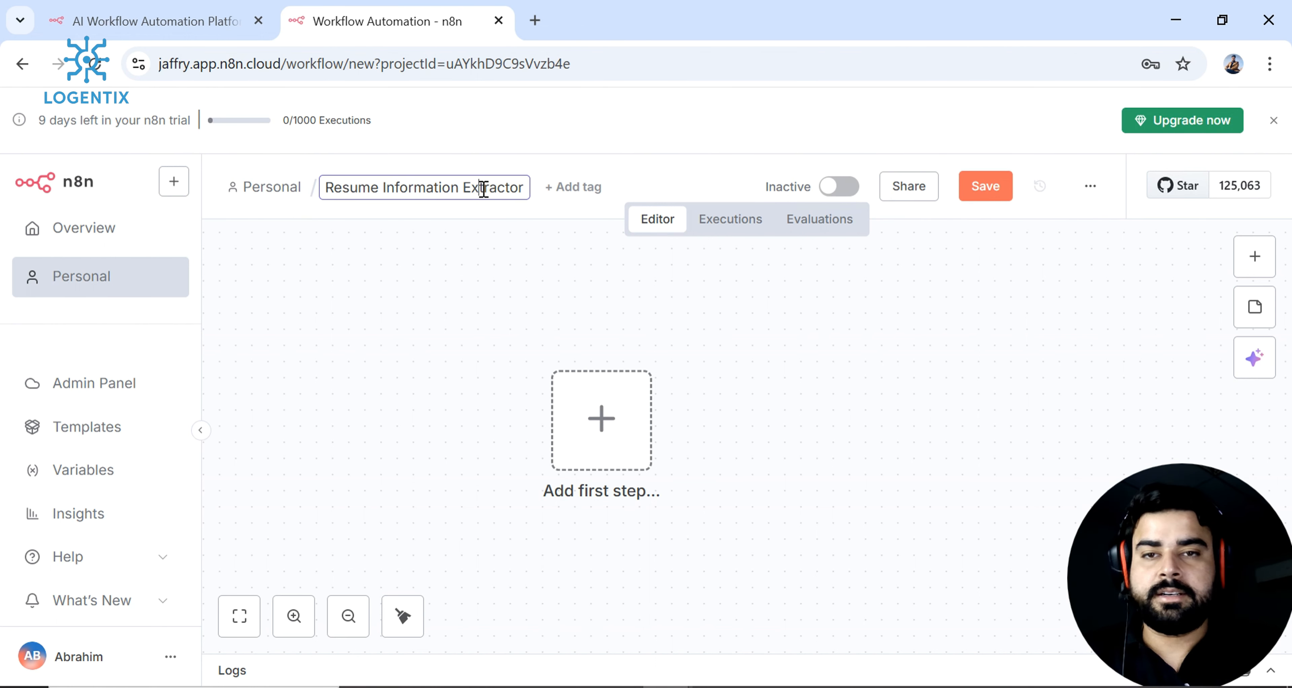
{"action": "left_click", "coordinate": [514, 307]}
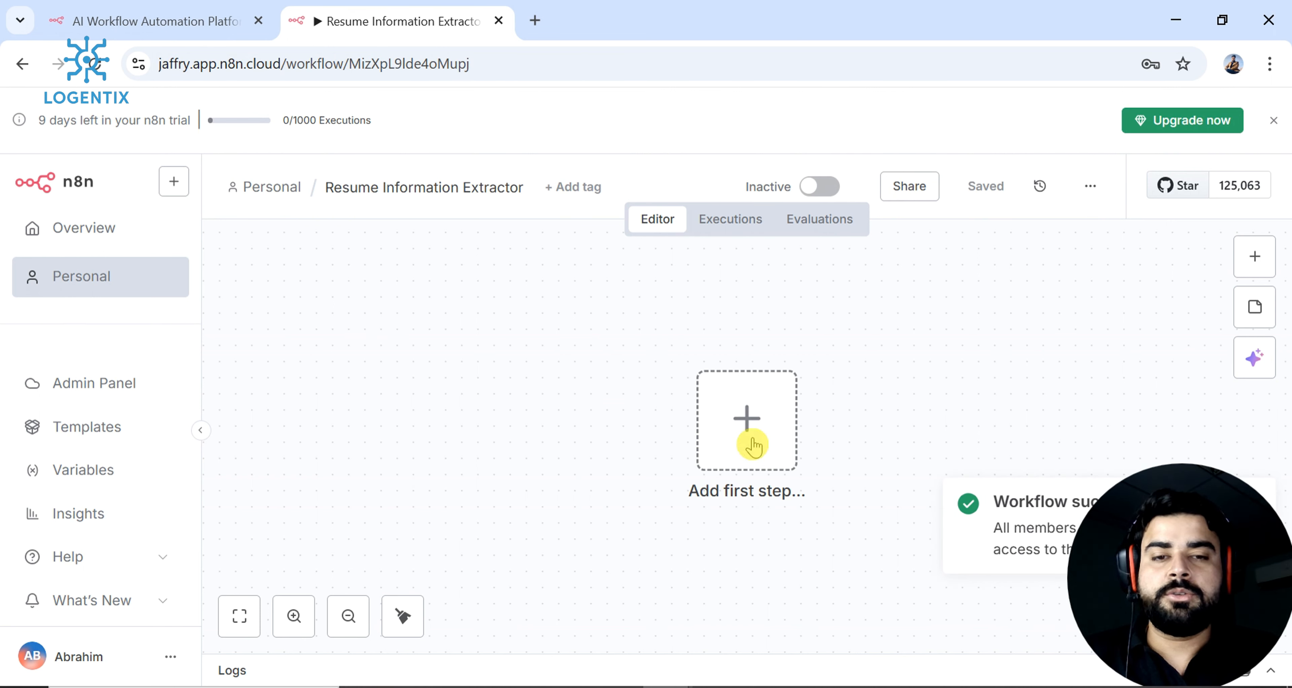
- Add an "On form submission" trigger as the first step of the Resume Information Extractor workflow
{"action": "mouse_move", "coordinate": [329, 25]}
{"action": "left_mouse_down"}
{"action": "mouse_move", "coordinate": [364, 32]}
{"action": "mouse_move", "coordinate": [336, 30]}
{"action": "left_mouse_up"}
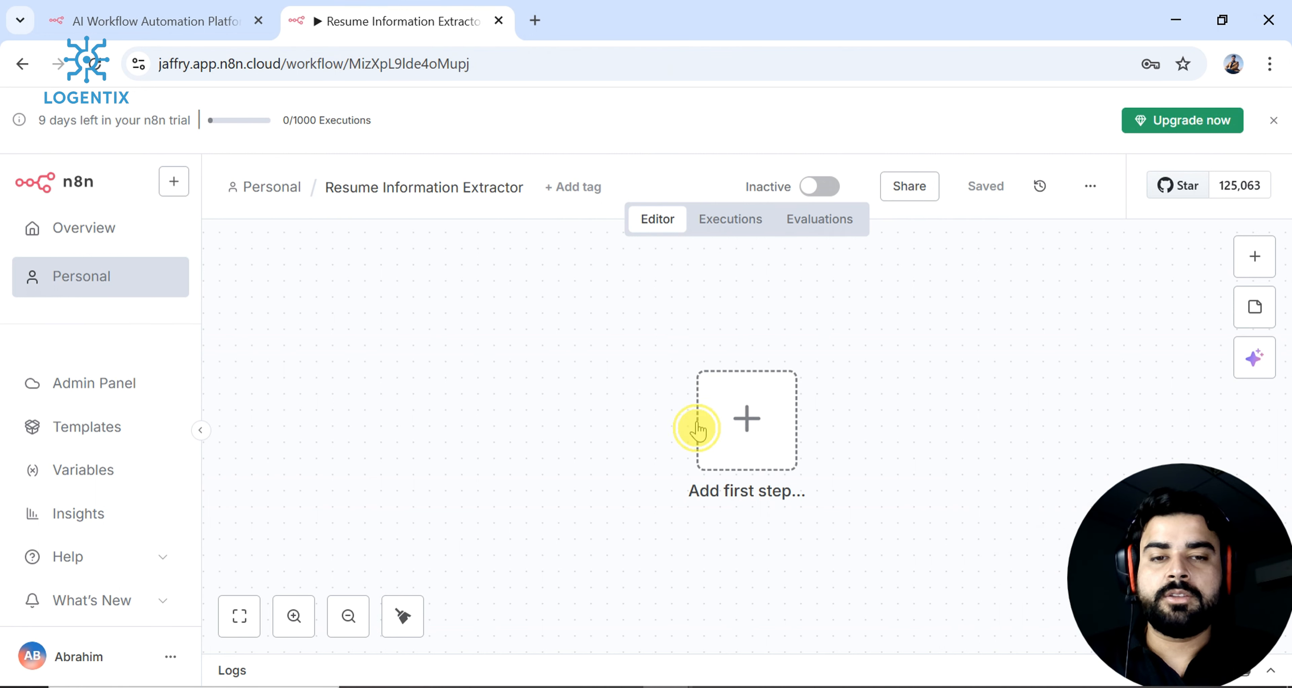
{"action": "left_click_drag", "start_coordinate": [705, 424], "coordinate": [516, 437]}
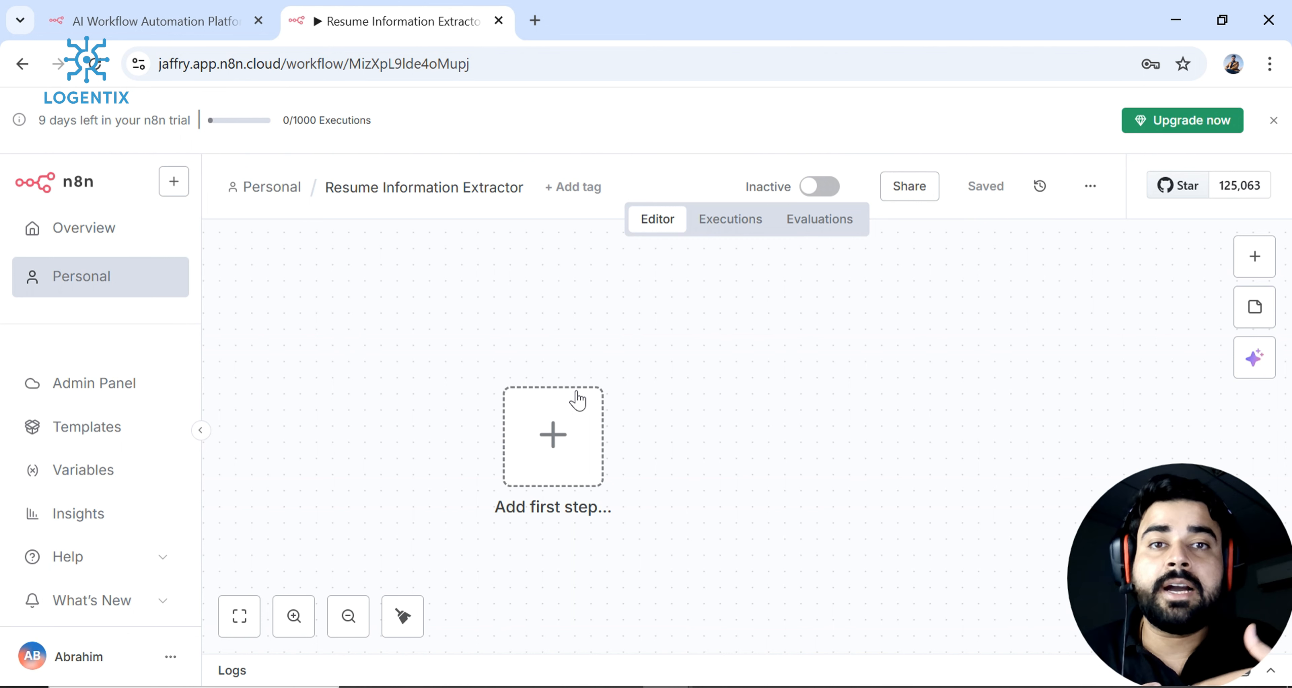
{"action": "left_click", "coordinate": [584, 429]}
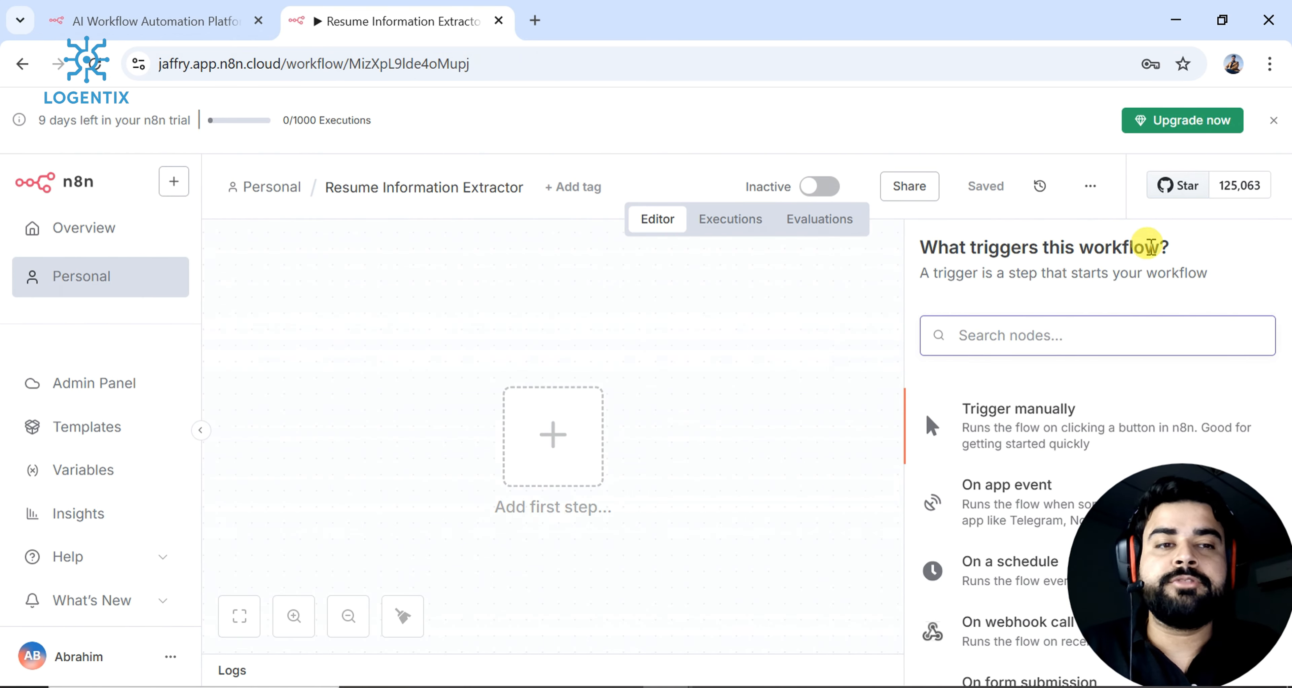
{"action": "scroll", "coordinate": [1061, 384], "scroll_direction": "down", "scroll_amount": 2}
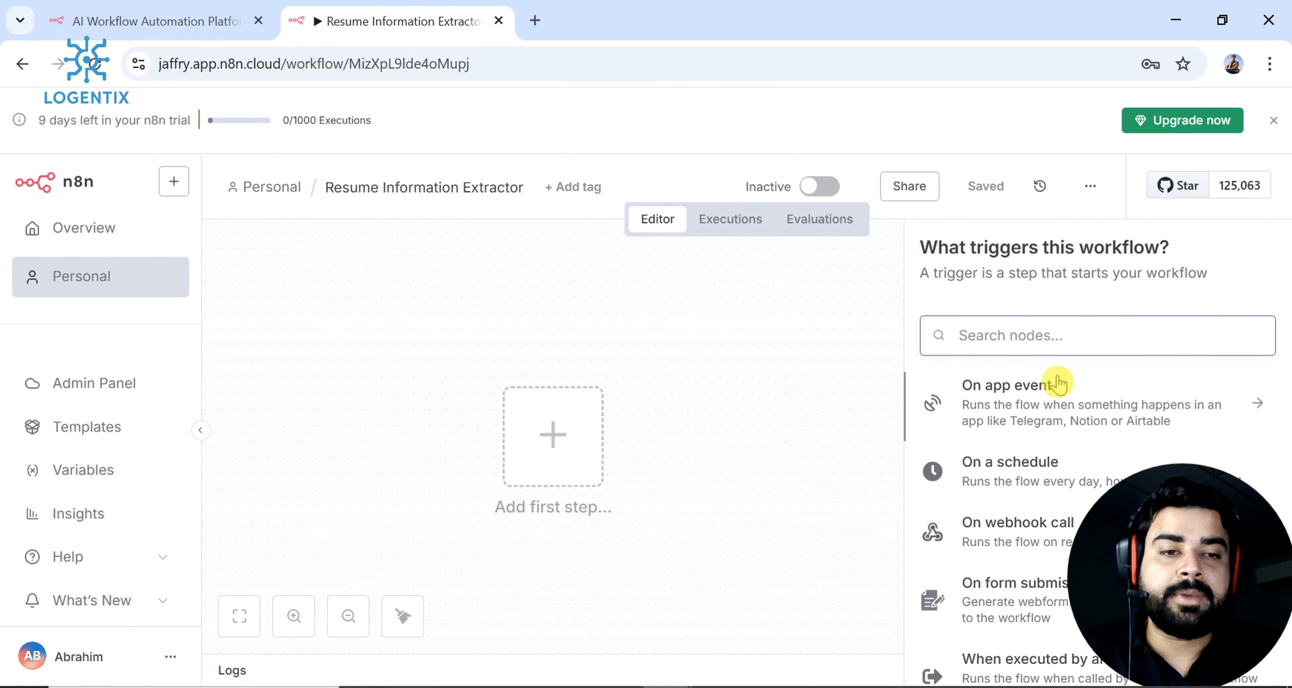
{"action": "scroll", "coordinate": [1061, 383], "scroll_direction": "up", "scroll_amount": 2}
{"action": "scroll", "coordinate": [1061, 384], "scroll_direction": "down", "scroll_amount": 2}
{"action": "scroll", "coordinate": [1058, 431], "scroll_direction": "down", "scroll_amount": 2}
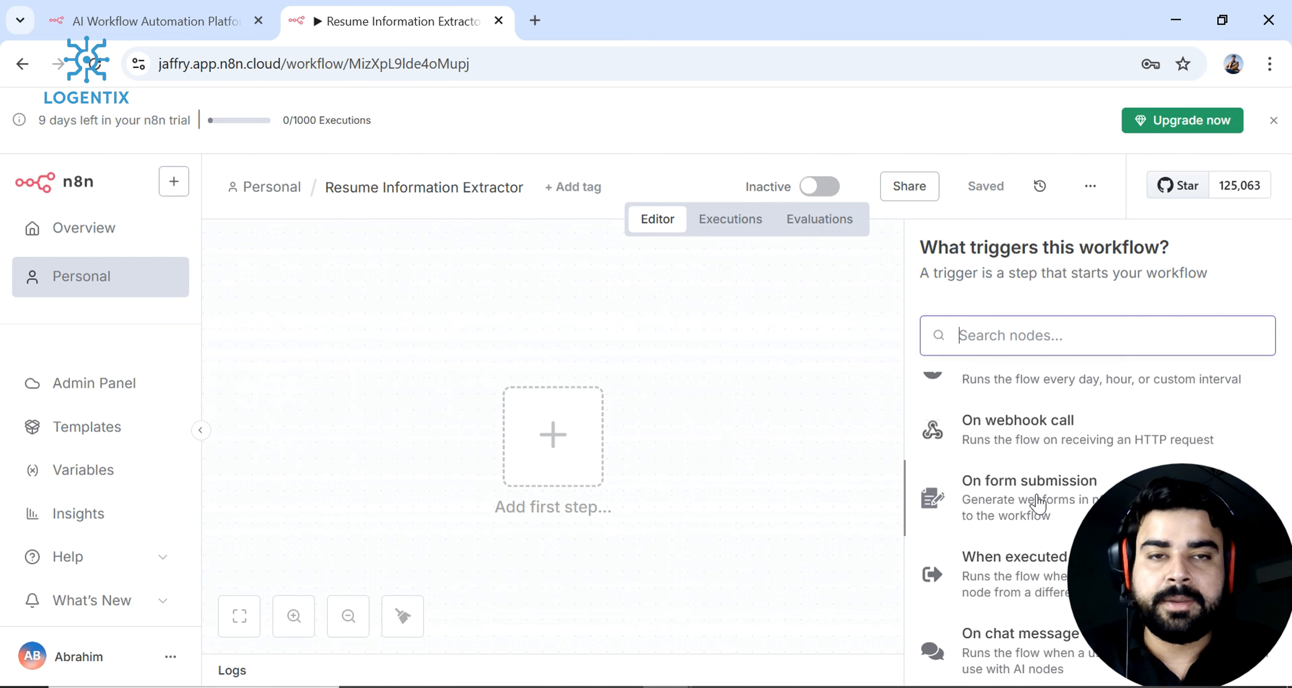
{"action": "left_click", "coordinate": [961, 495]}
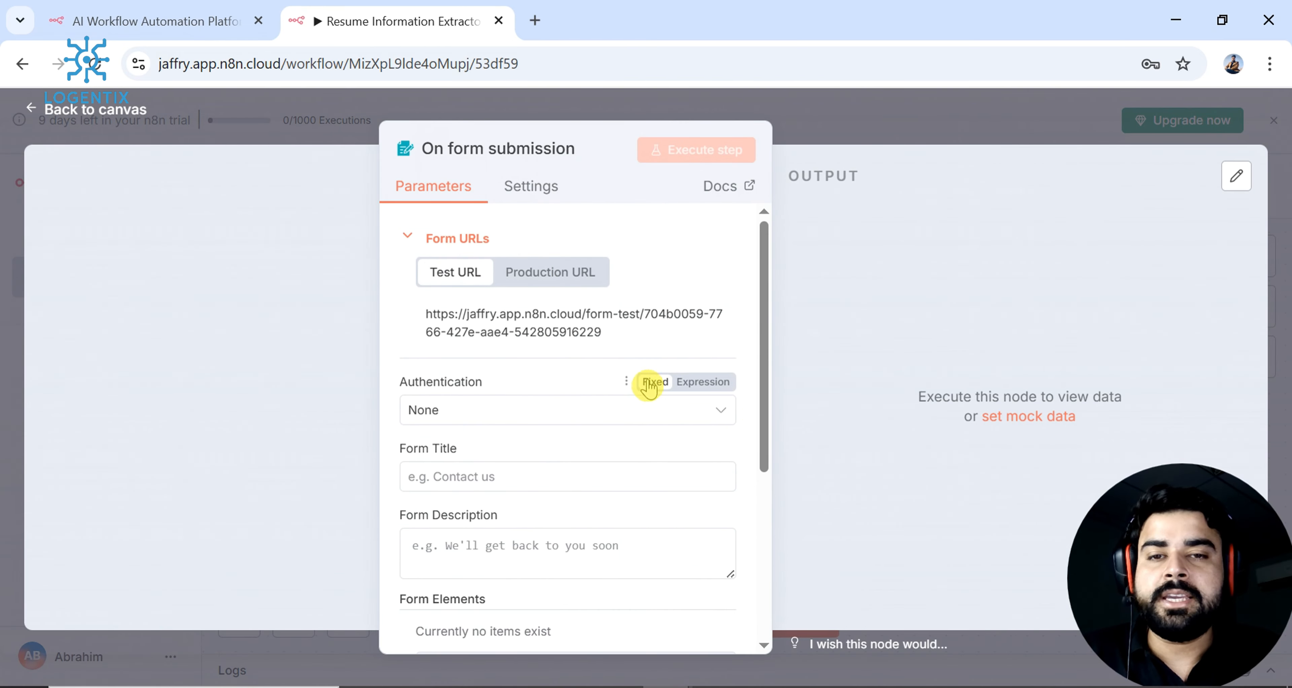
- Rename the form submission trigger node as "Input File"
{"action": "scroll", "coordinate": [612, 385], "scroll_direction": "down", "scroll_amount": 2}
{"action": "scroll", "coordinate": [576, 384], "scroll_direction": "up", "scroll_amount": 2}
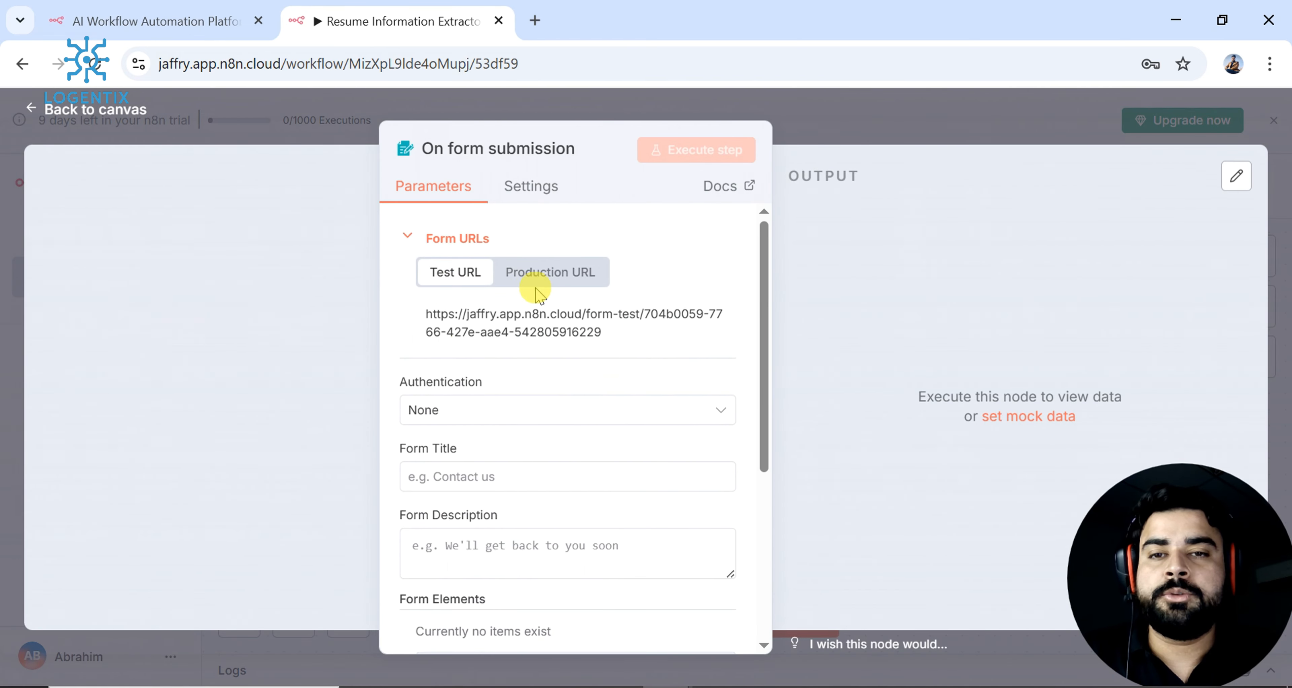
{"action": "scroll", "coordinate": [551, 341], "scroll_direction": "down", "scroll_amount": 2}
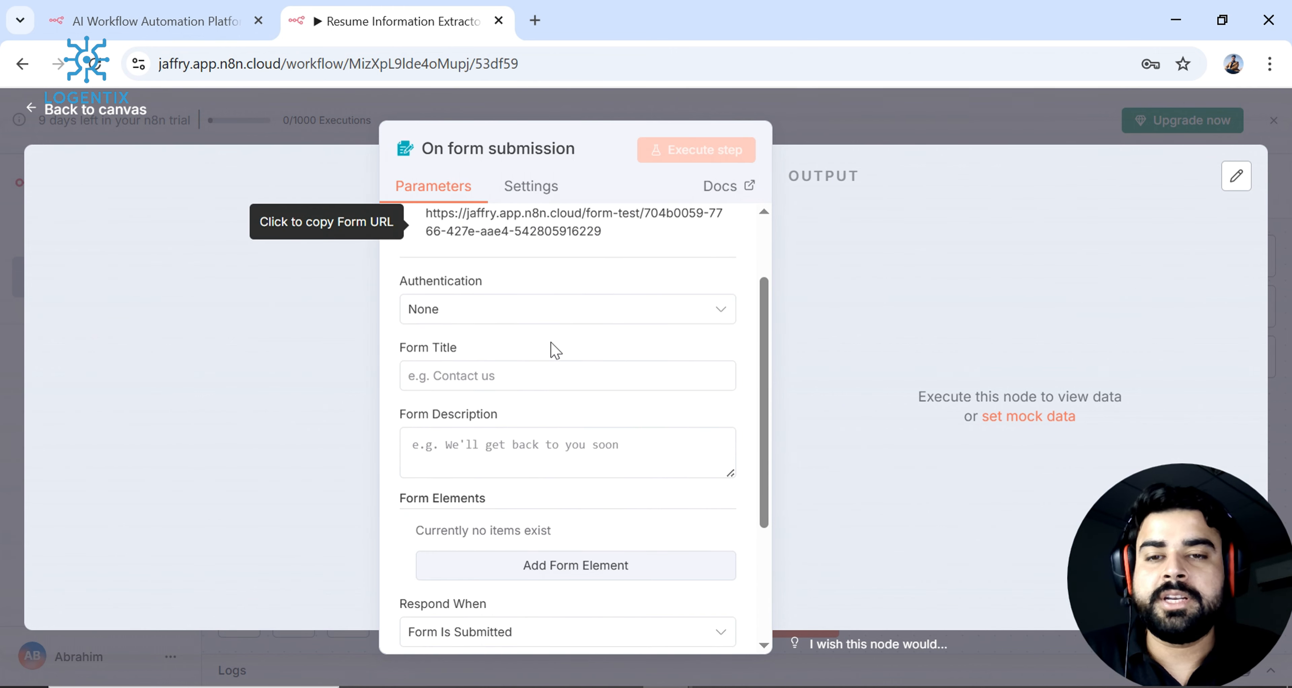
{"action": "scroll", "coordinate": [555, 350], "scroll_direction": "down", "scroll_amount": 2}
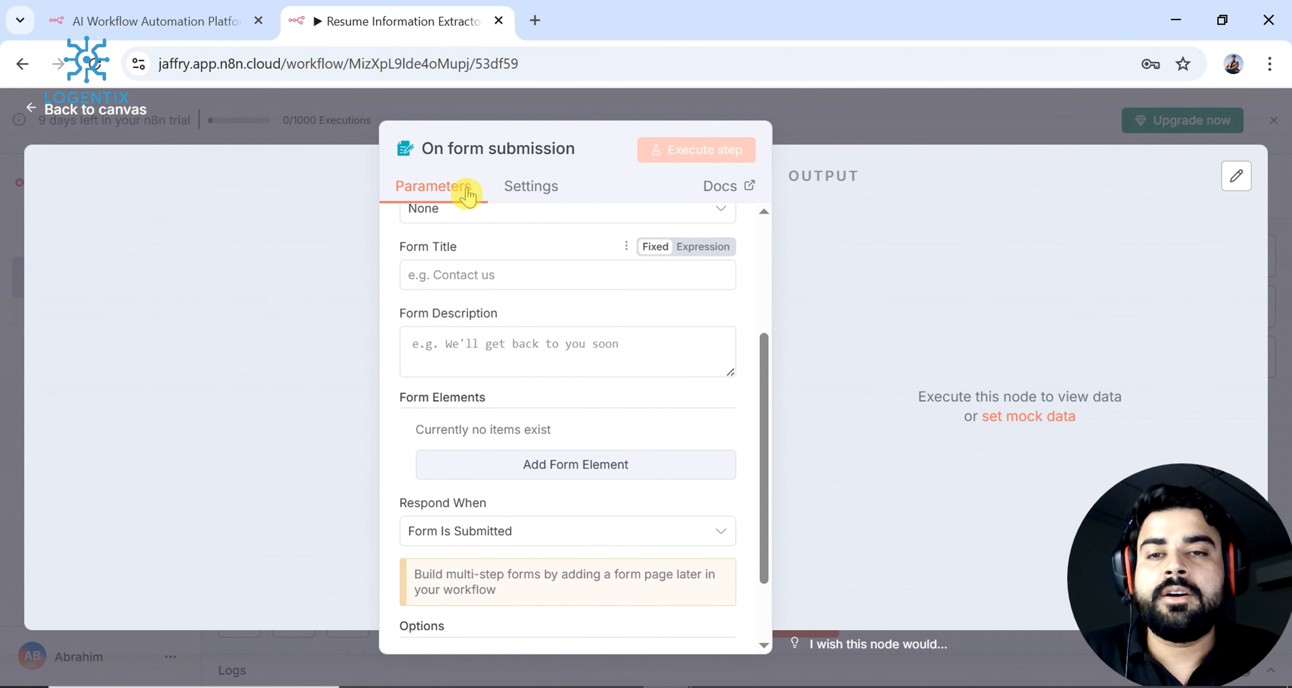
{"action": "left_click", "coordinate": [496, 149]}
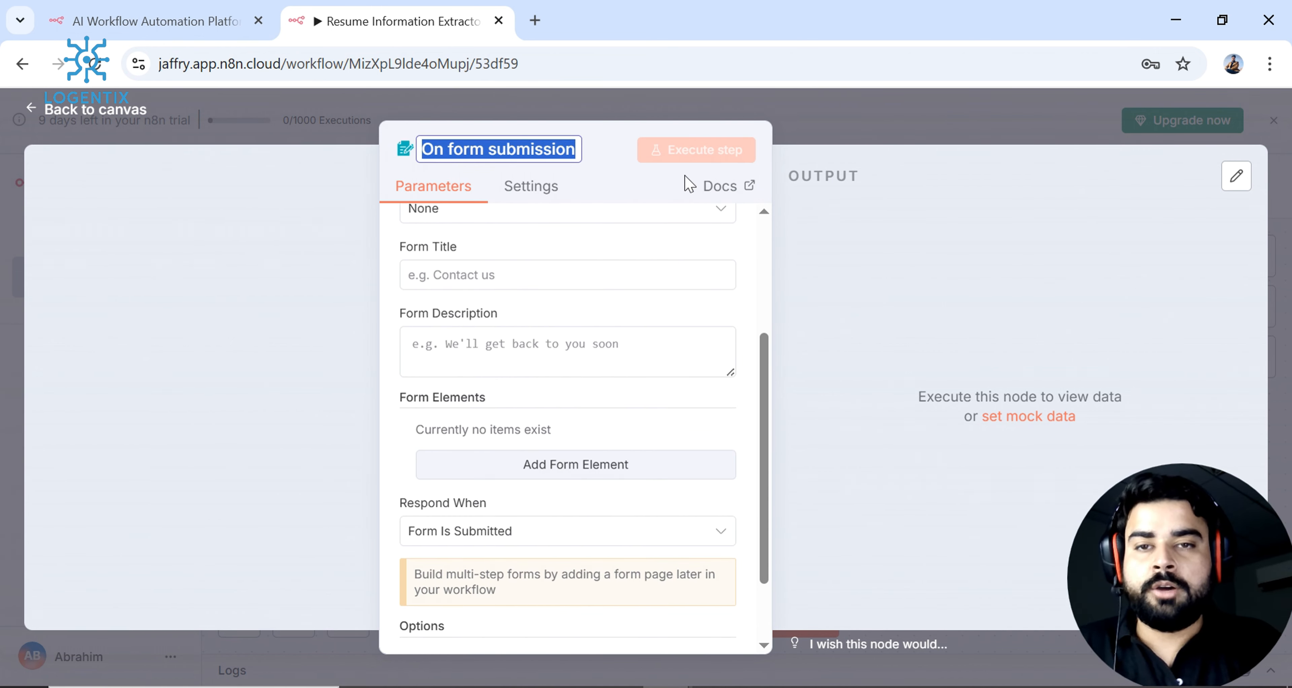
{"action": "type", "text": "Input "}
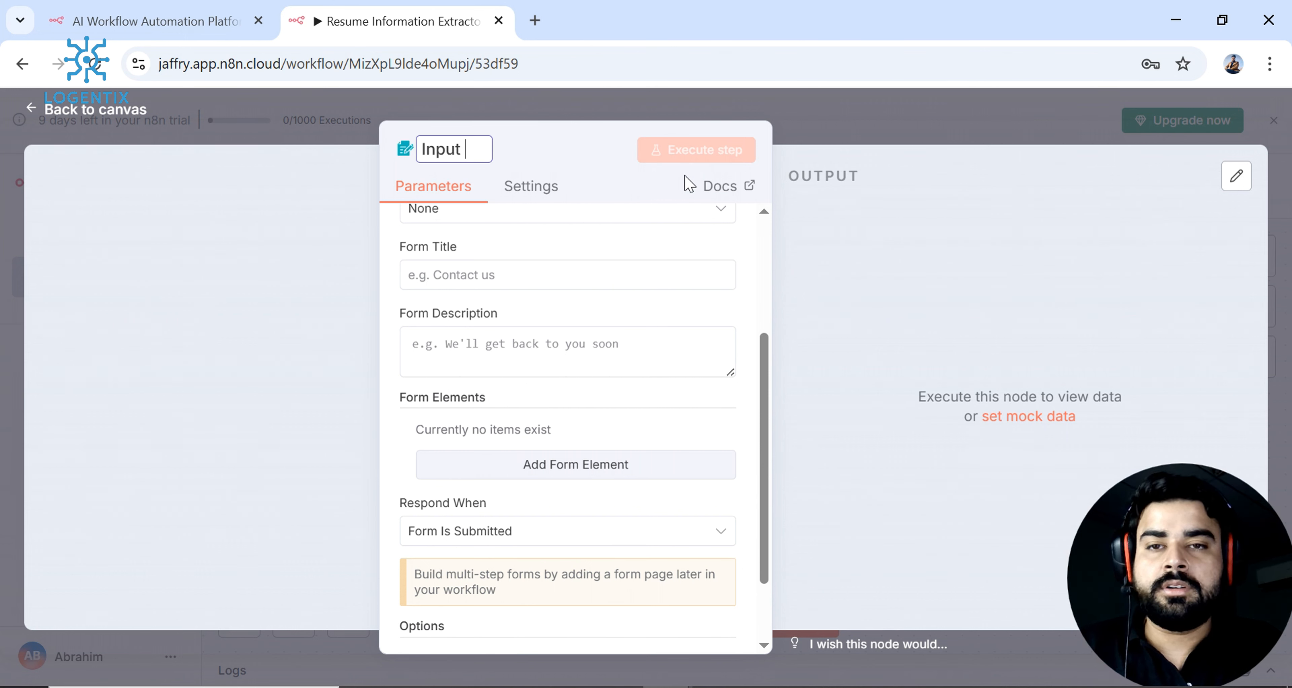
{"action": "type", "text": "File"}
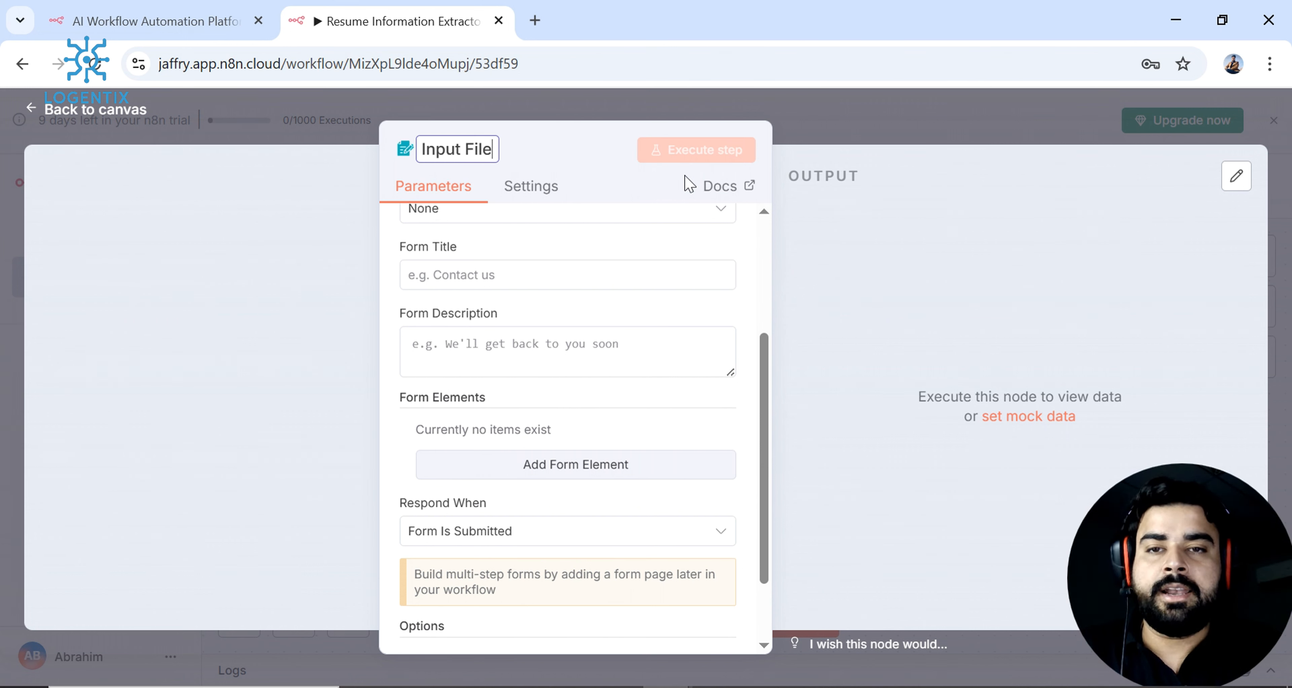
{"action": "left_click", "coordinate": [547, 274]}
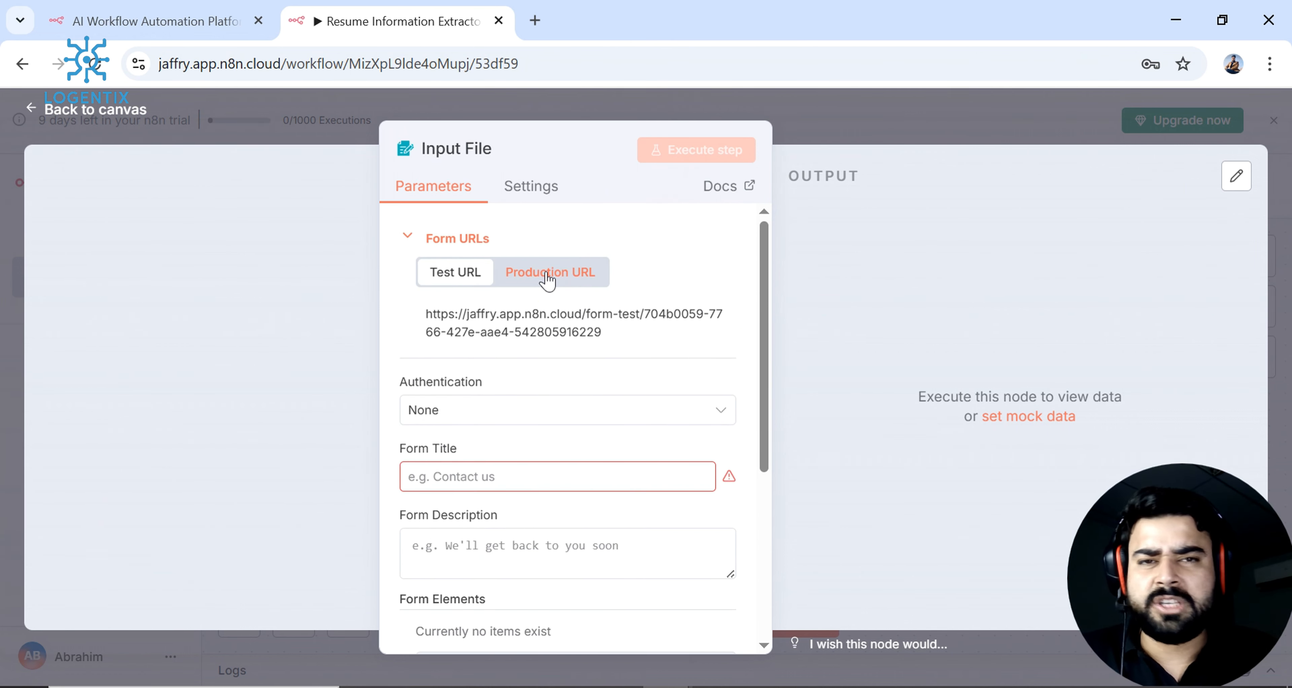
- Set the form title of the Input File node to "Attach File"
{"action": "left_click", "coordinate": [543, 475]}
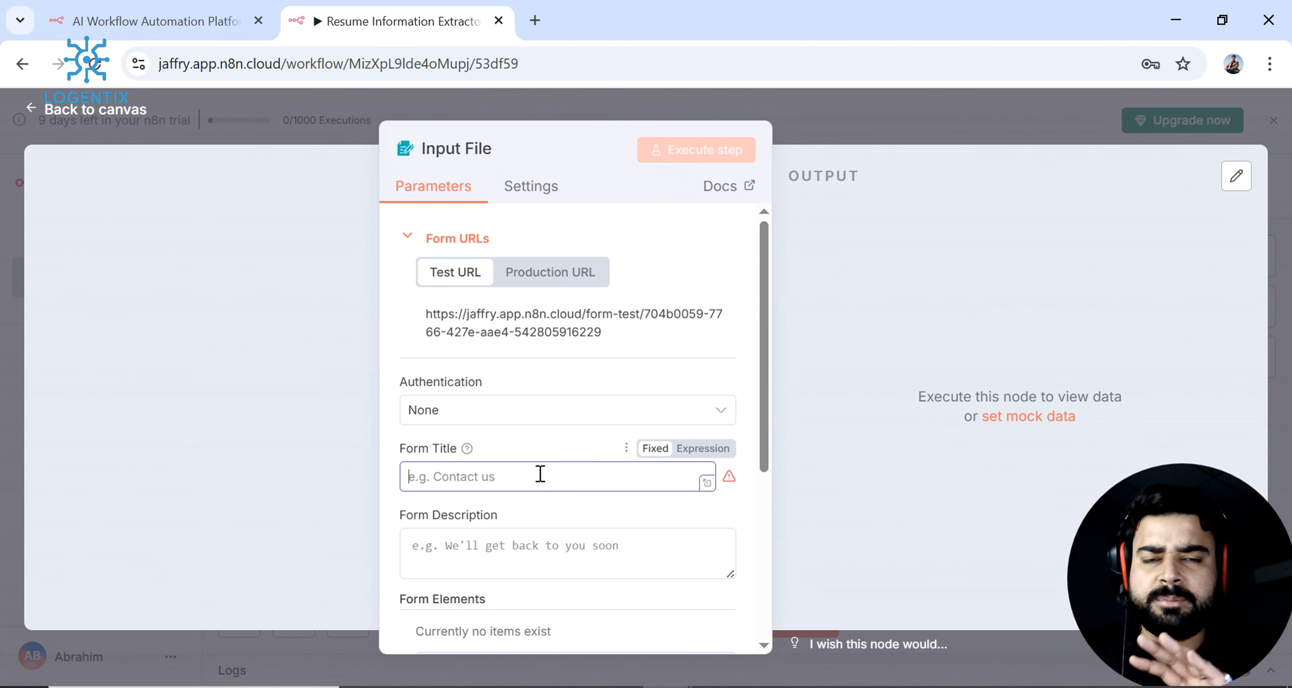
{"action": "left_click", "coordinate": [540, 474]}
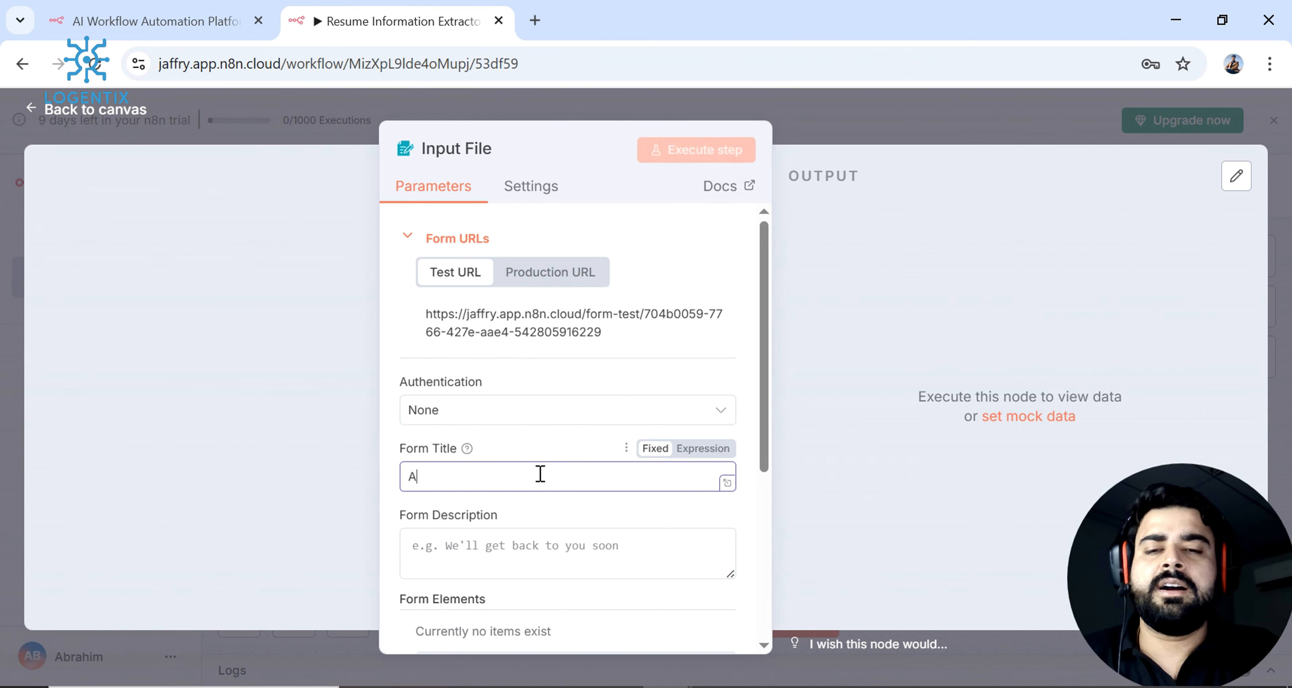
{"action": "type", "text": "Attach Fi"}
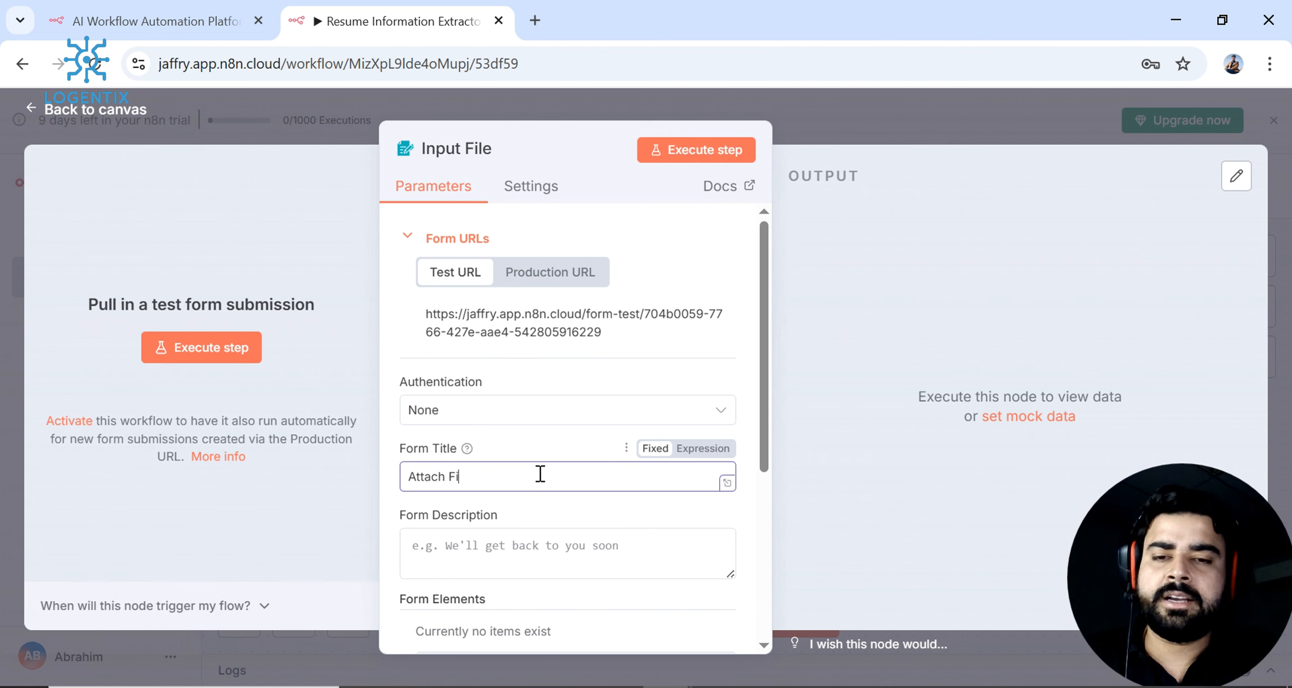
{"action": "type", "text": "le"}
- Set the form description of the Input File node to "Everywhere"
{"action": "left_click", "coordinate": [571, 539]}
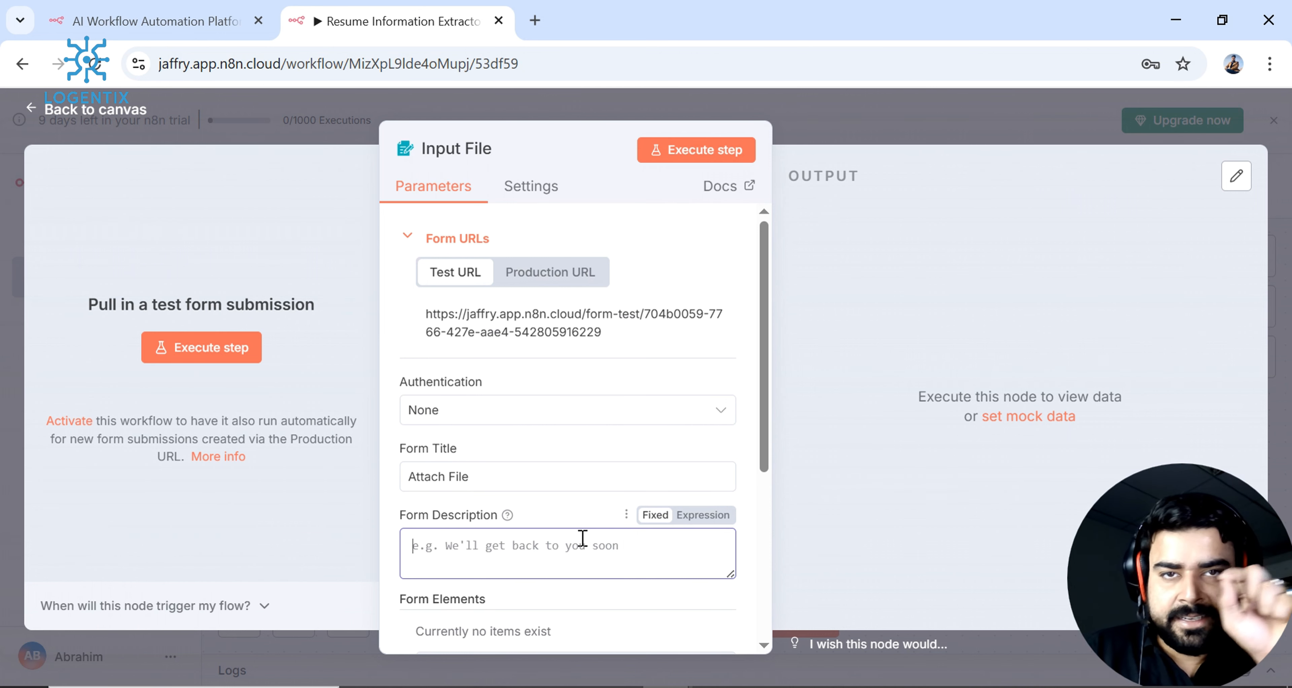
{"action": "type", "text": "Ev"}
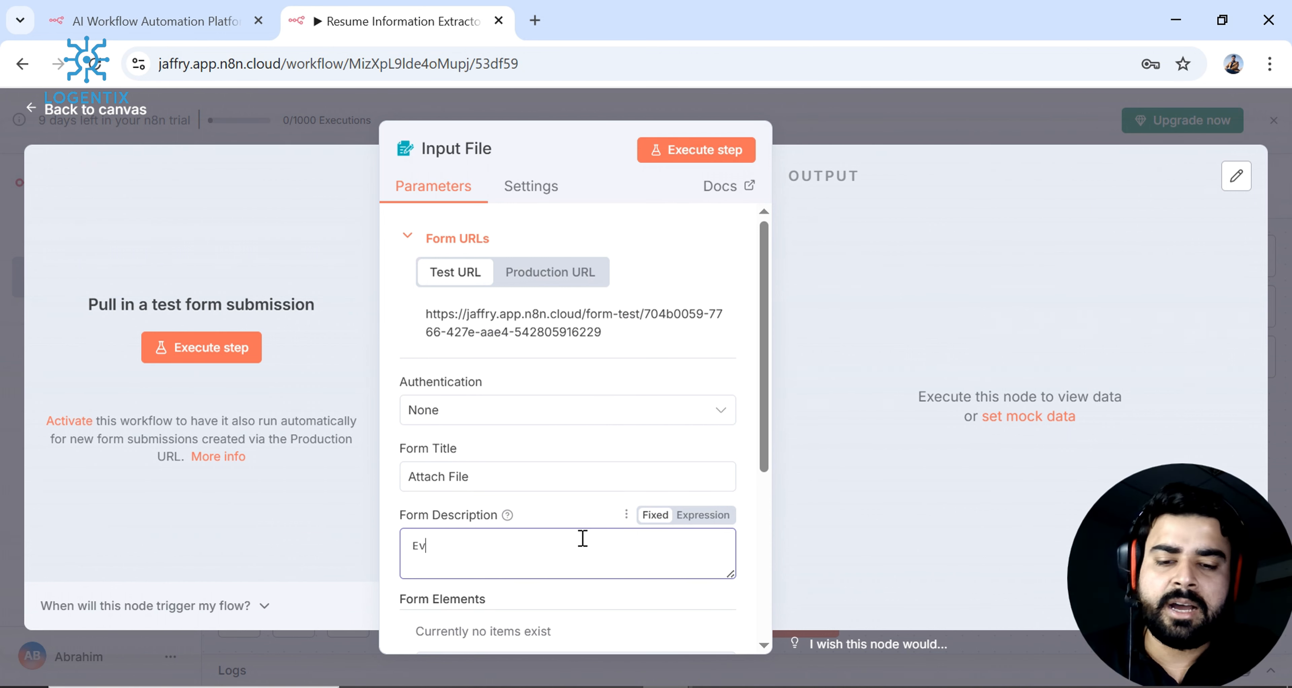
{"action": "type", "text": "eryW"}
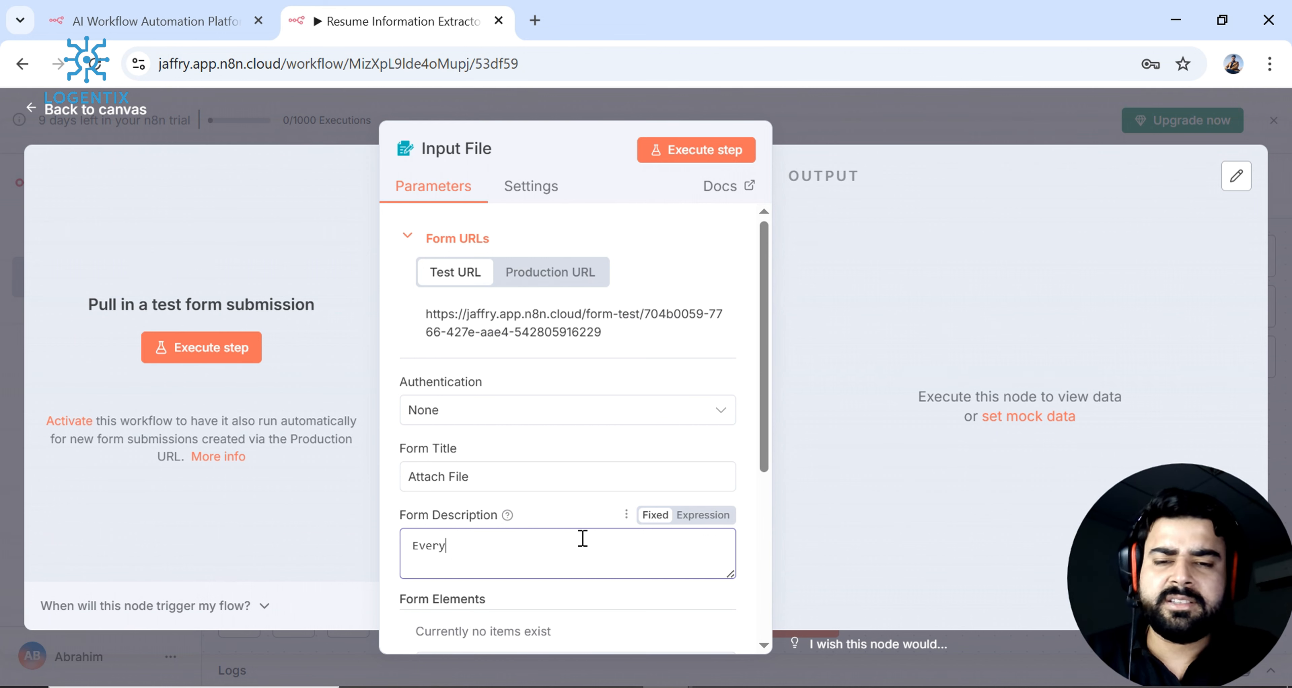
{"action": "type", "text": "e"}
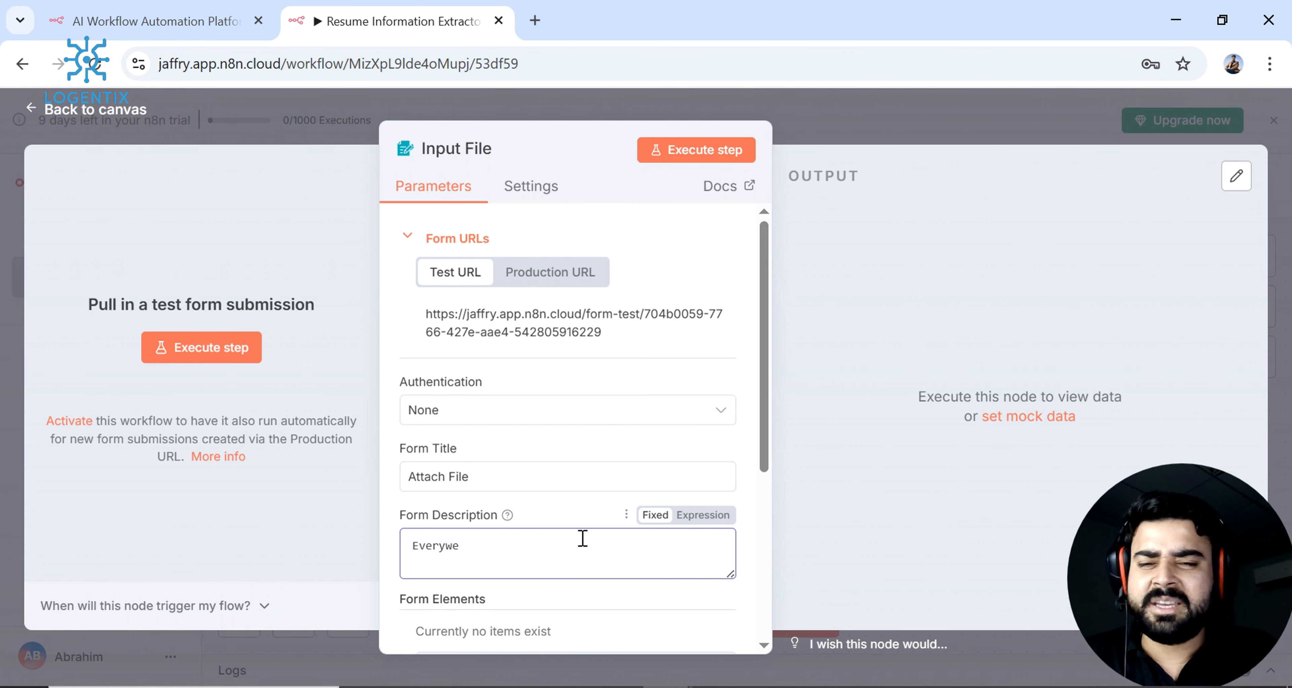
{"action": "key", "text": "BackSpace"}
{"action": "type", "text": "here"}
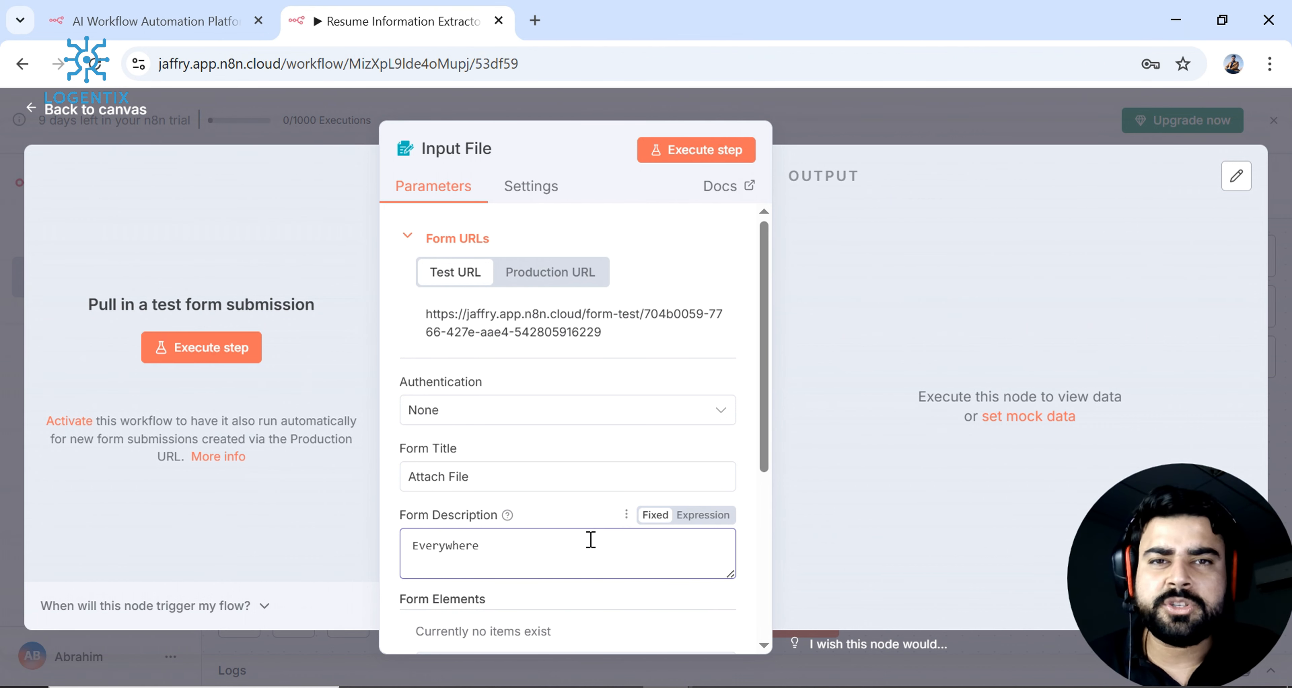
{"action": "scroll", "coordinate": [601, 549], "scroll_direction": "down", "scroll_amount": 2}
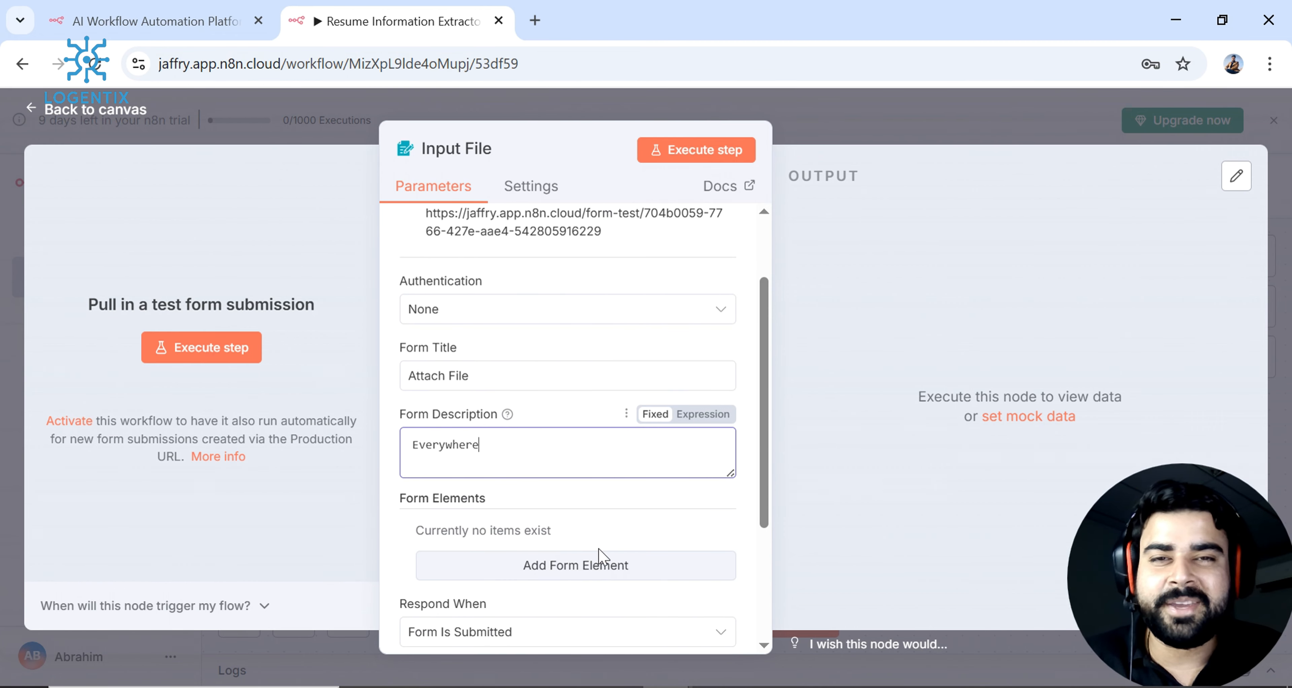
{"action": "scroll", "coordinate": [601, 556], "scroll_direction": "down", "scroll_amount": 2}
{"action": "type", "text": "w"}
{"action": "left_click", "coordinate": [513, 360]}
{"action": "key", "text": "BackSpace"}
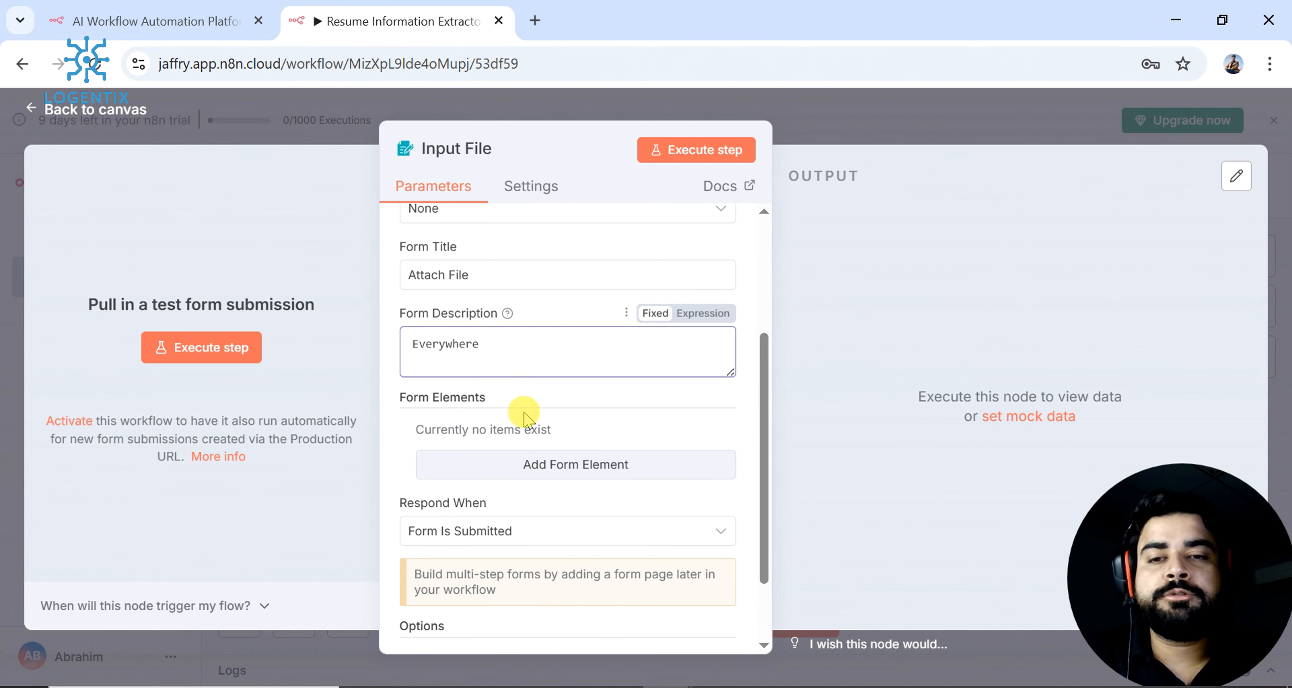
- Add a form element to the Input File form with the field name "Upload File"
{"action": "left_click", "coordinate": [567, 474]}
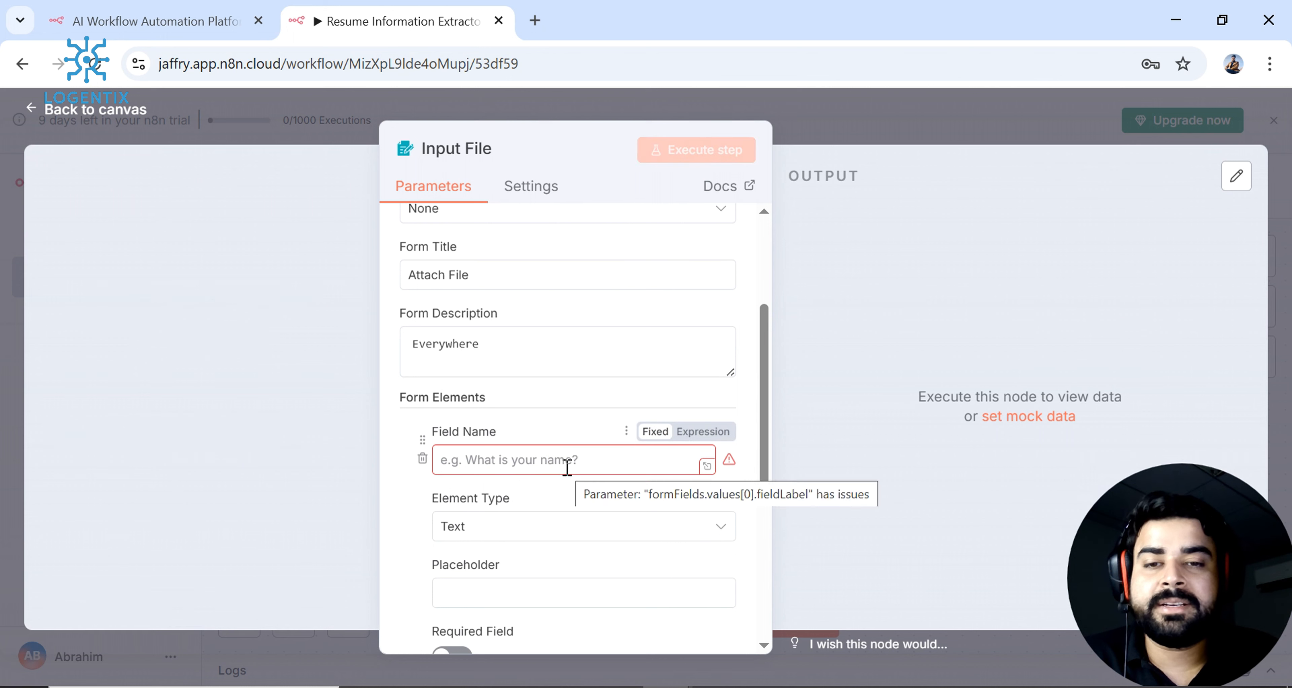
{"action": "left_click", "coordinate": [574, 458]}
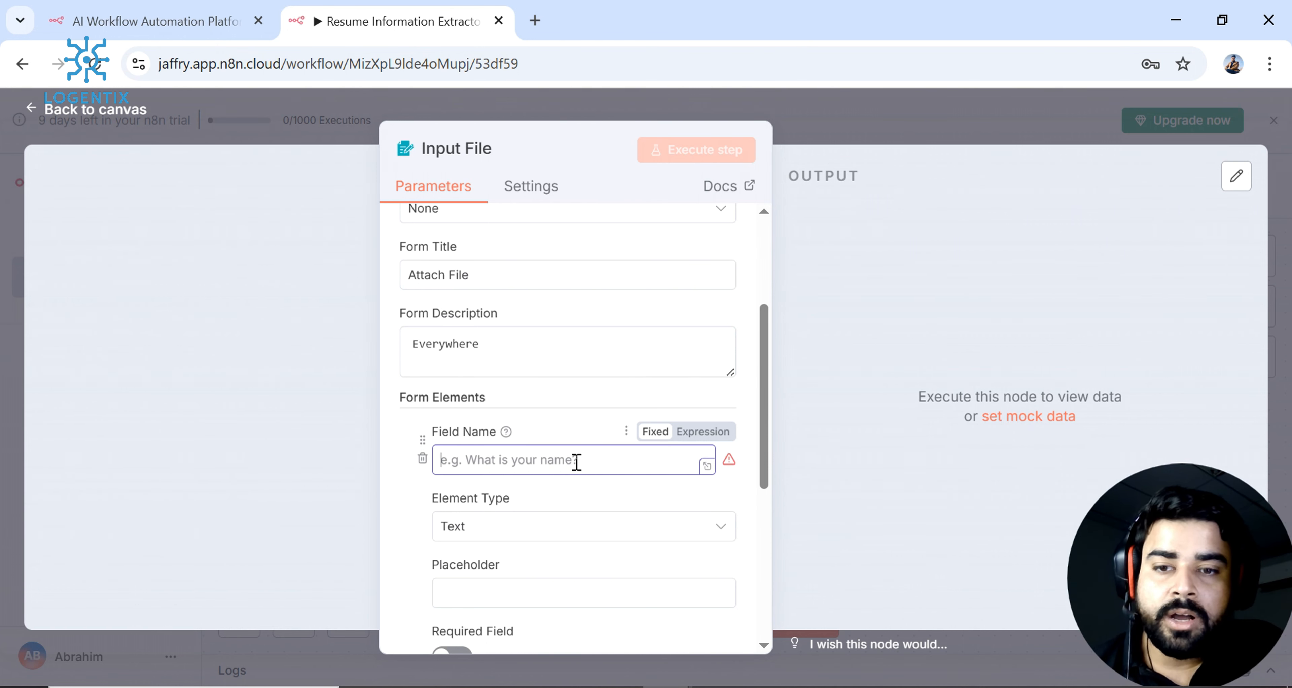
{"action": "type", "text": "Upl"}
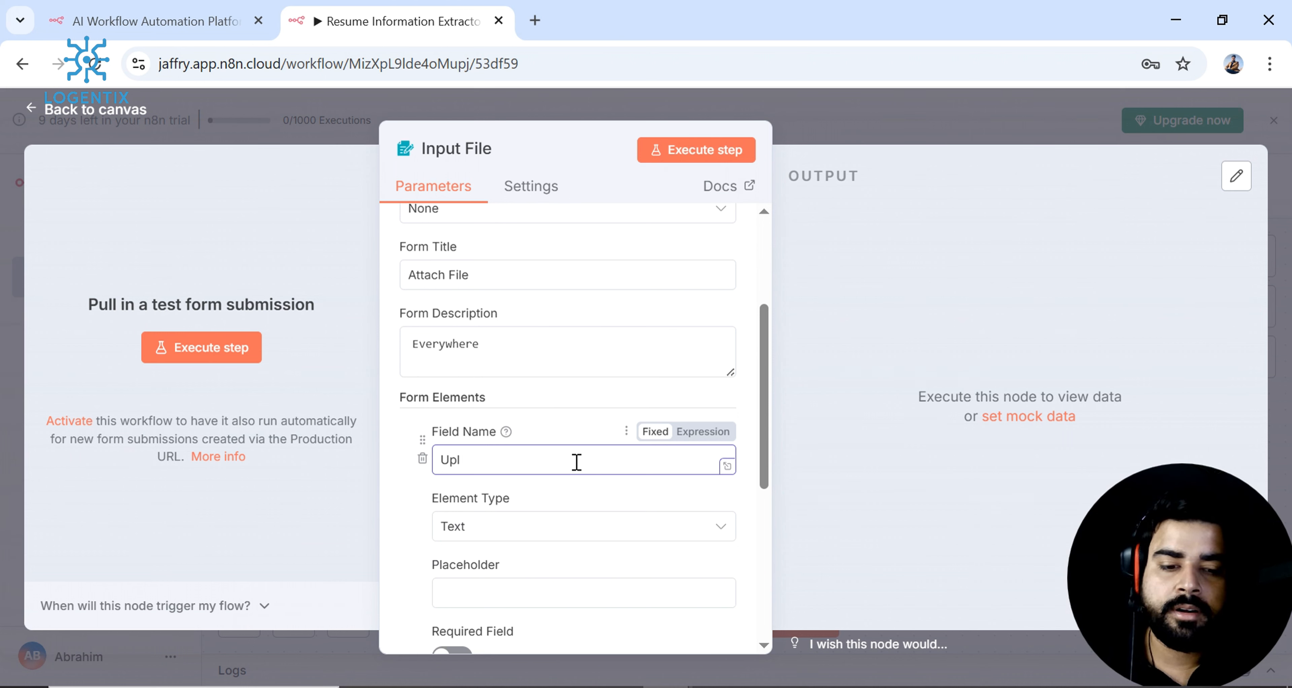
{"action": "type", "text": "aoad"}
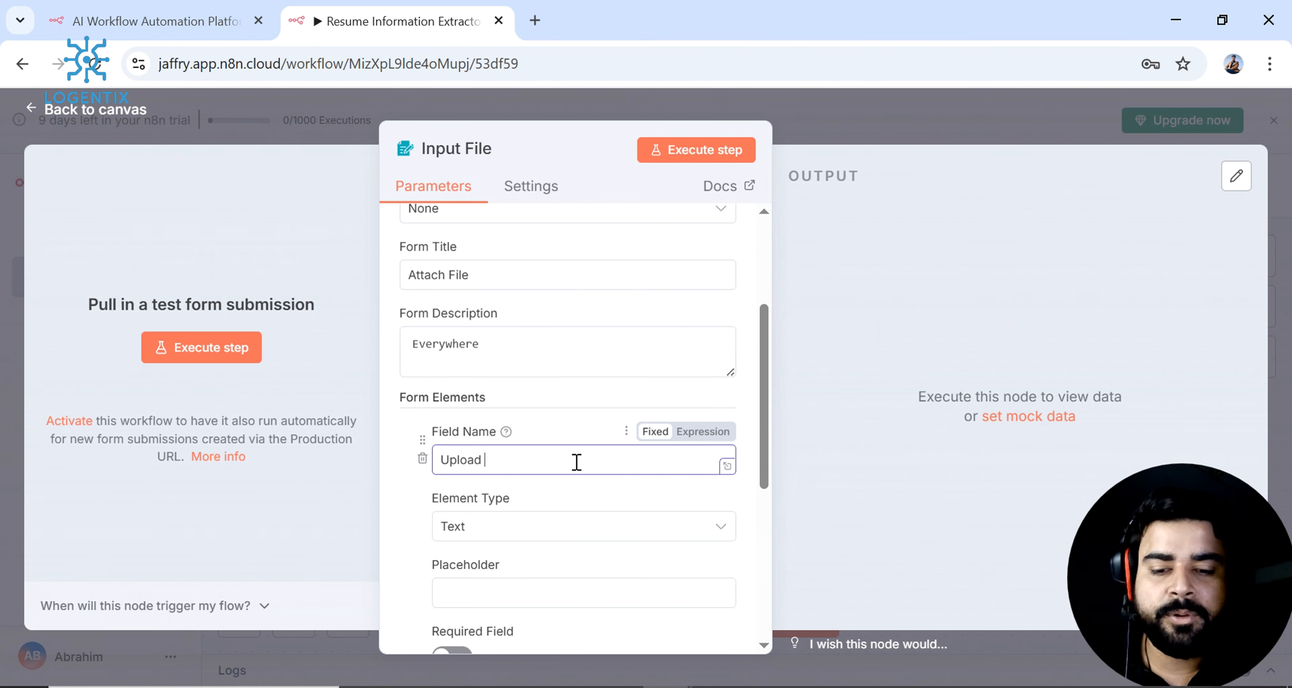
{"action": "type", "text": "File"}
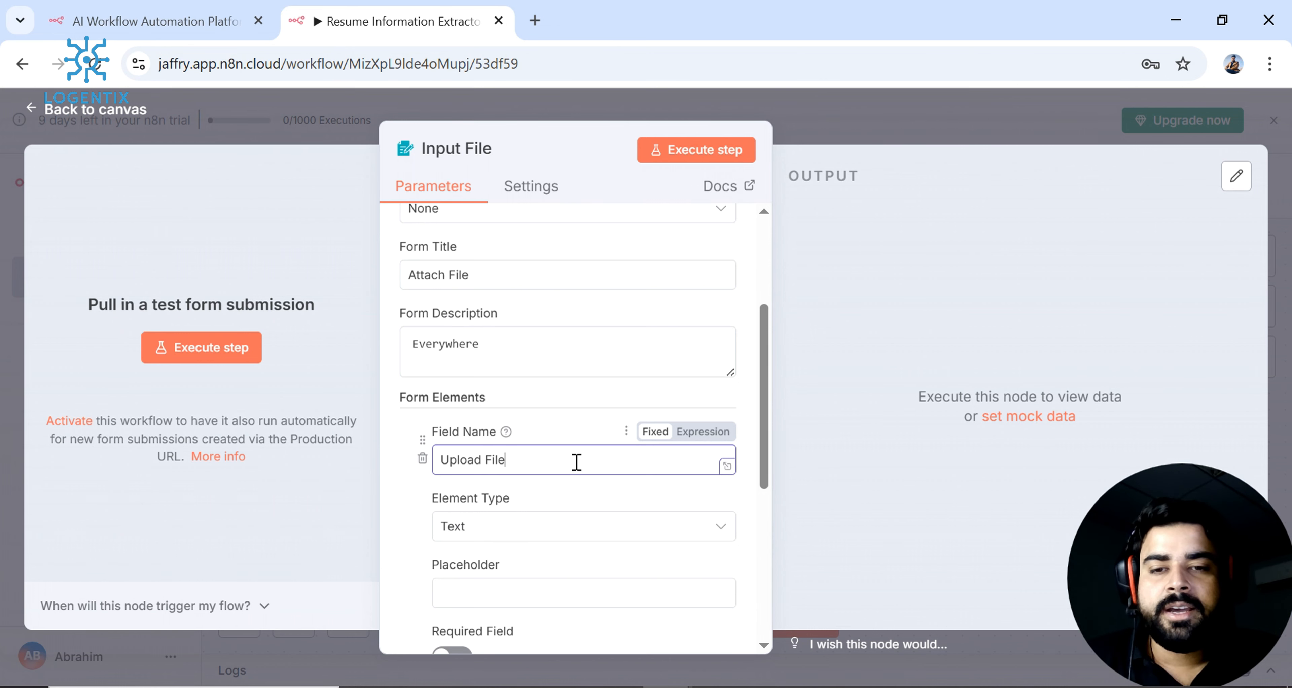
- Change the element type of the Upload File field to File
{"action": "scroll", "coordinate": [531, 442], "scroll_direction": "down", "scroll_amount": 2}
{"action": "left_click", "coordinate": [541, 436]}
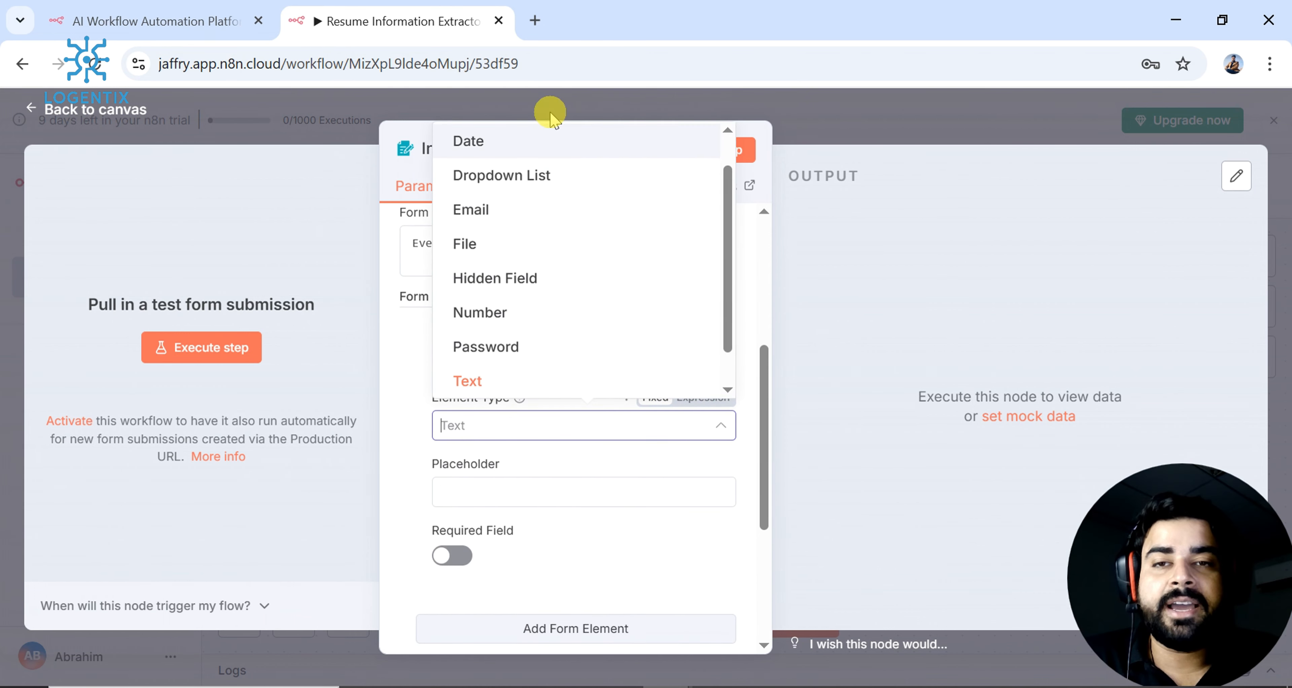
{"action": "scroll", "coordinate": [544, 150], "scroll_direction": "up", "scroll_amount": 1}
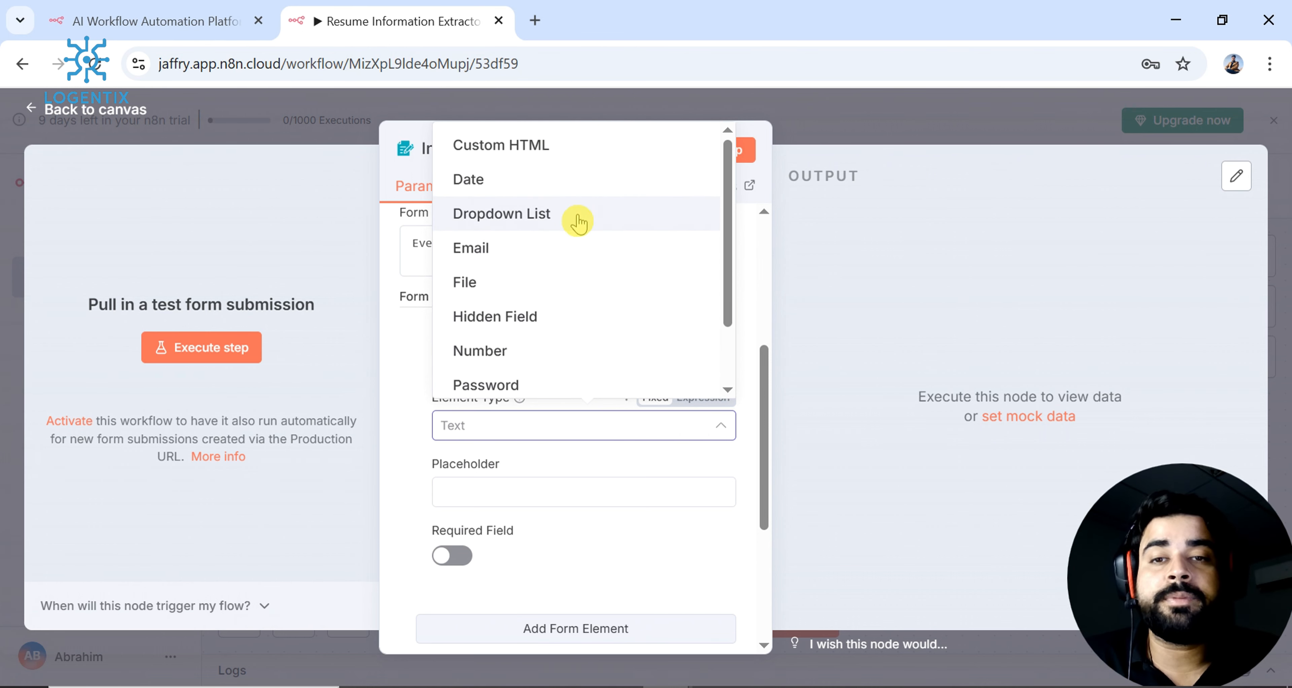
{"action": "scroll", "coordinate": [584, 203], "scroll_direction": "down", "scroll_amount": 2}
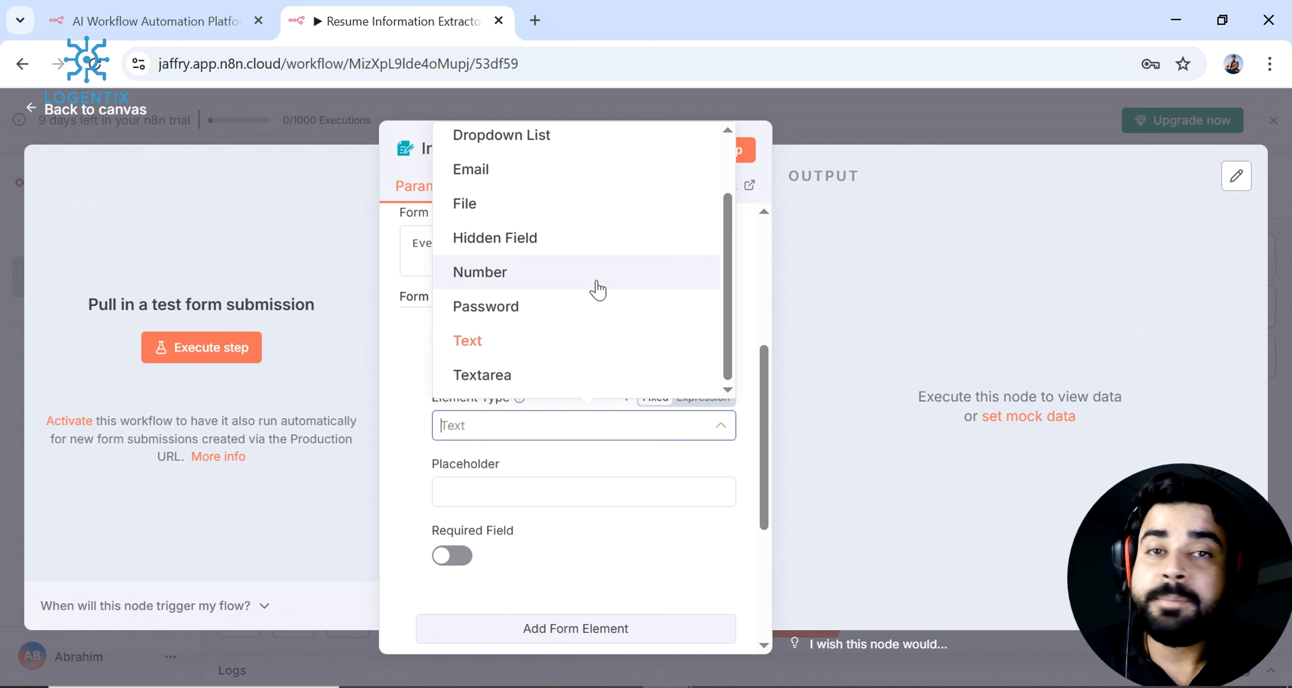
{"action": "scroll", "coordinate": [597, 289], "scroll_direction": "up", "scroll_amount": 3}
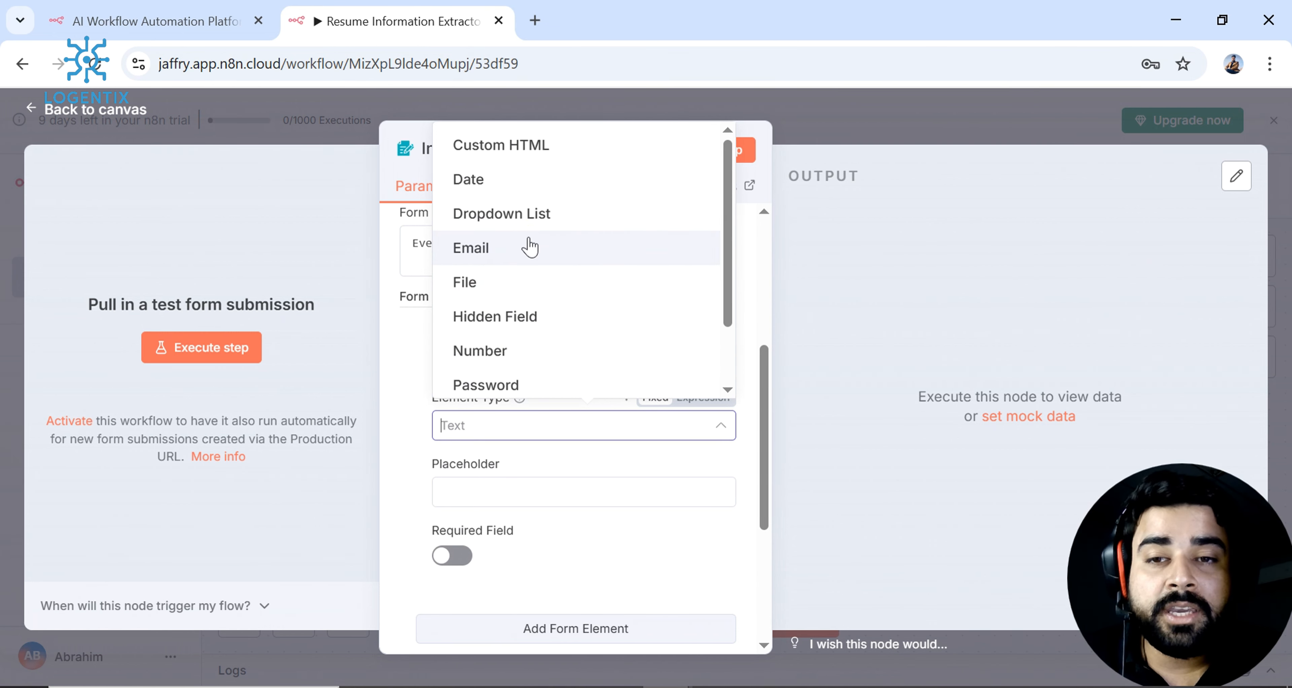
{"action": "left_click", "coordinate": [529, 289]}
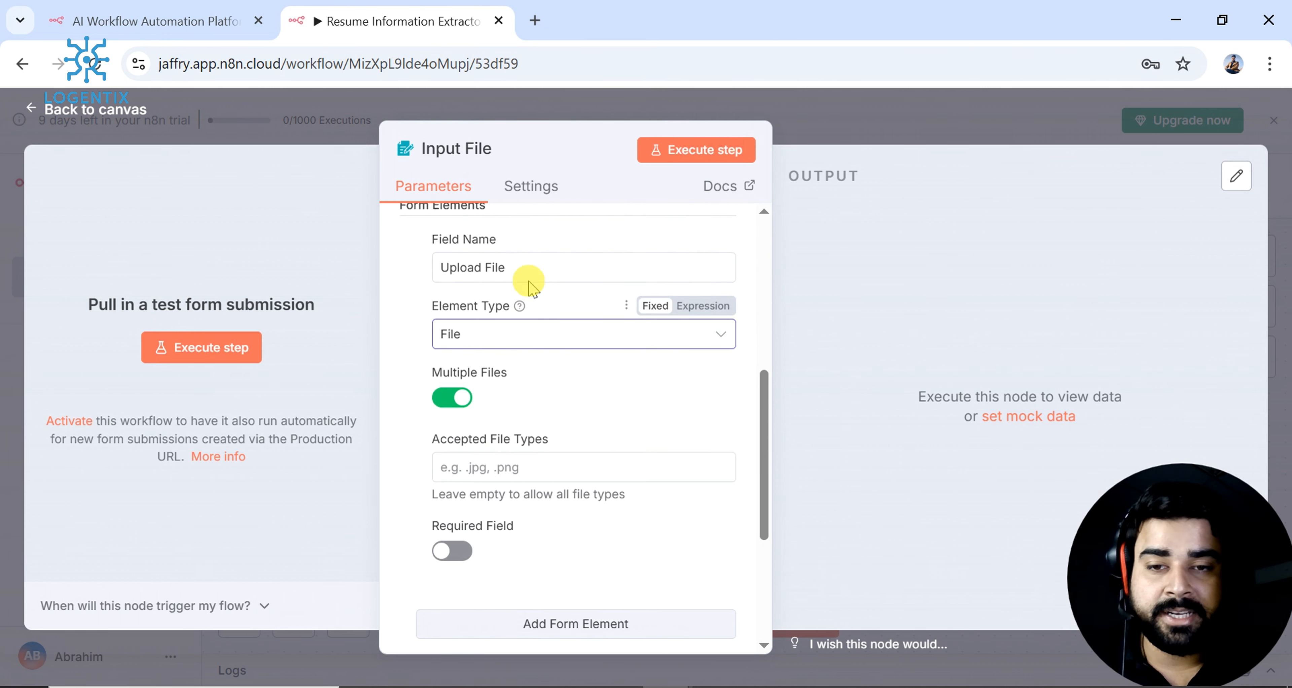
- Set the accepted file types of the Upload File field to ".pdf, .jpg," and make the field required
{"action": "scroll", "coordinate": [528, 280], "scroll_direction": "down", "scroll_amount": 3}
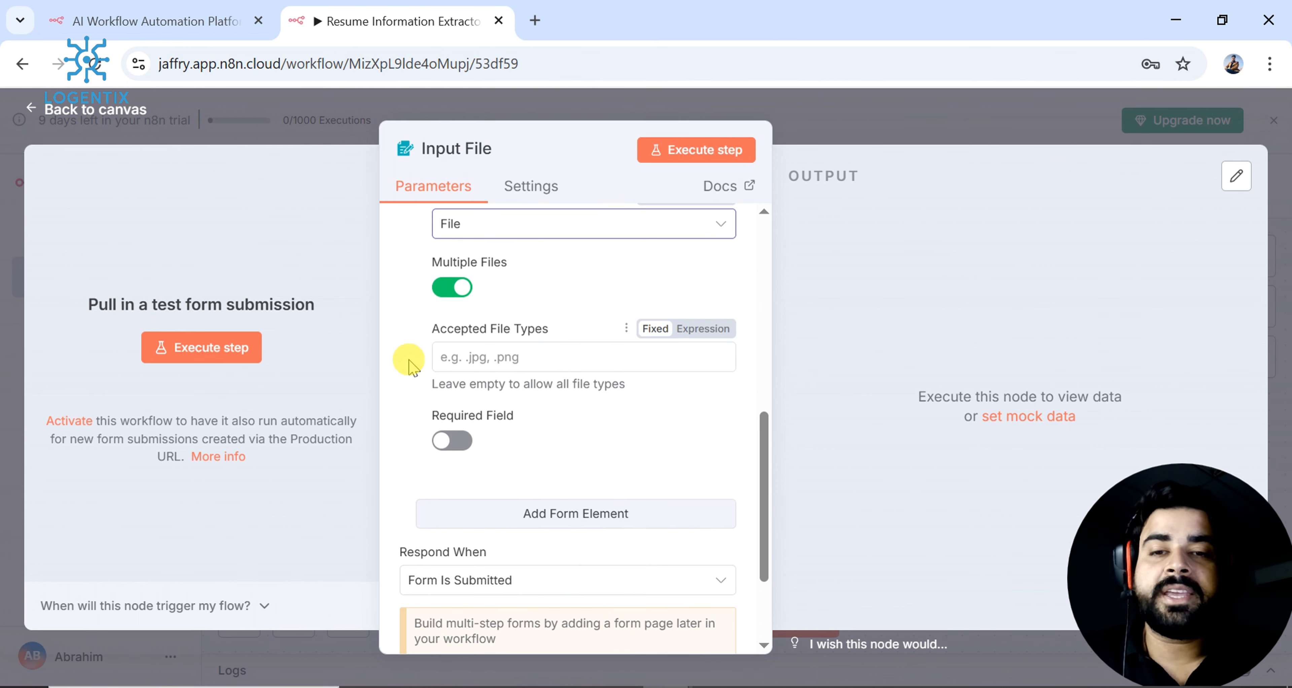
{"action": "left_click_drag", "start_coordinate": [429, 329], "coordinate": [558, 331]}
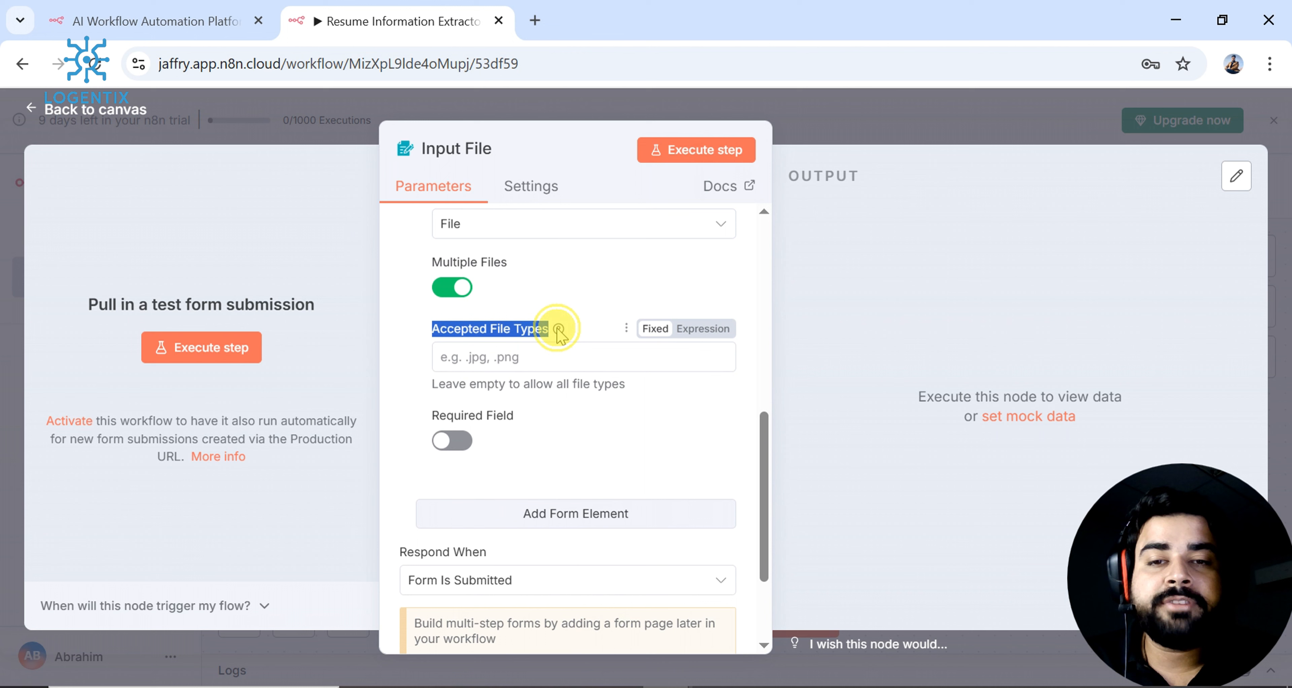
{"action": "left_click", "coordinate": [539, 358]}
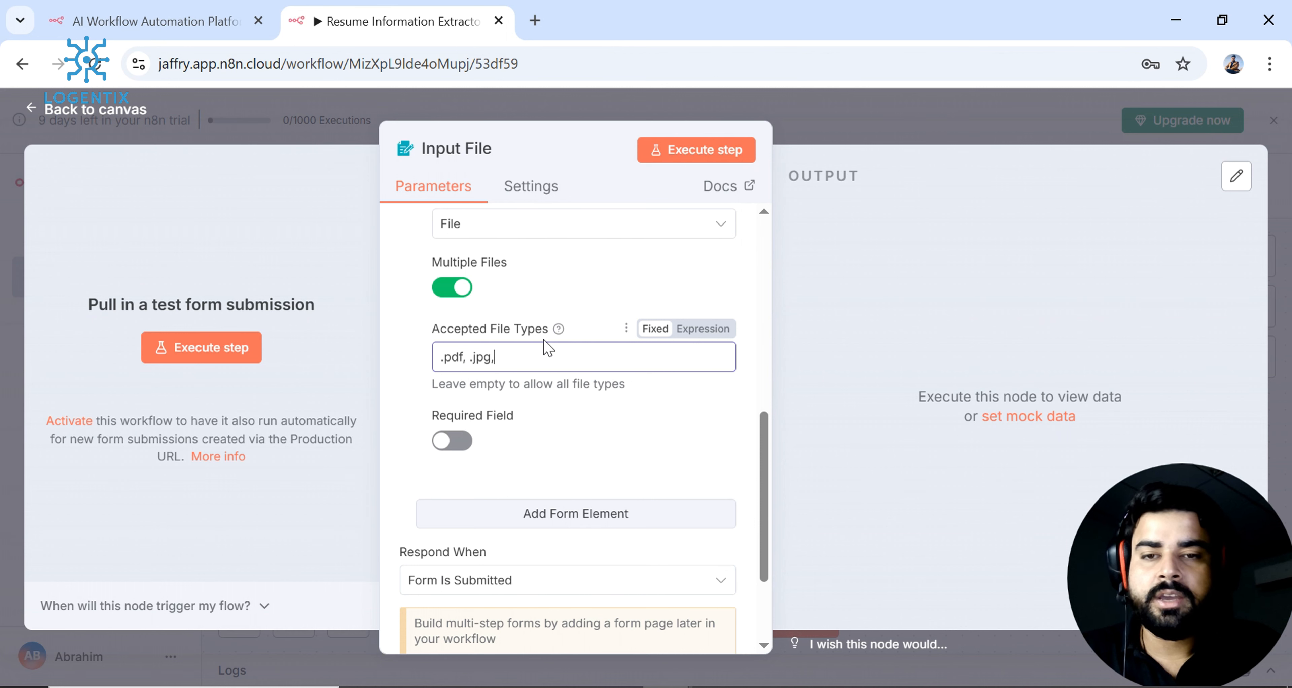
{"action": "left_click", "coordinate": [452, 441]}
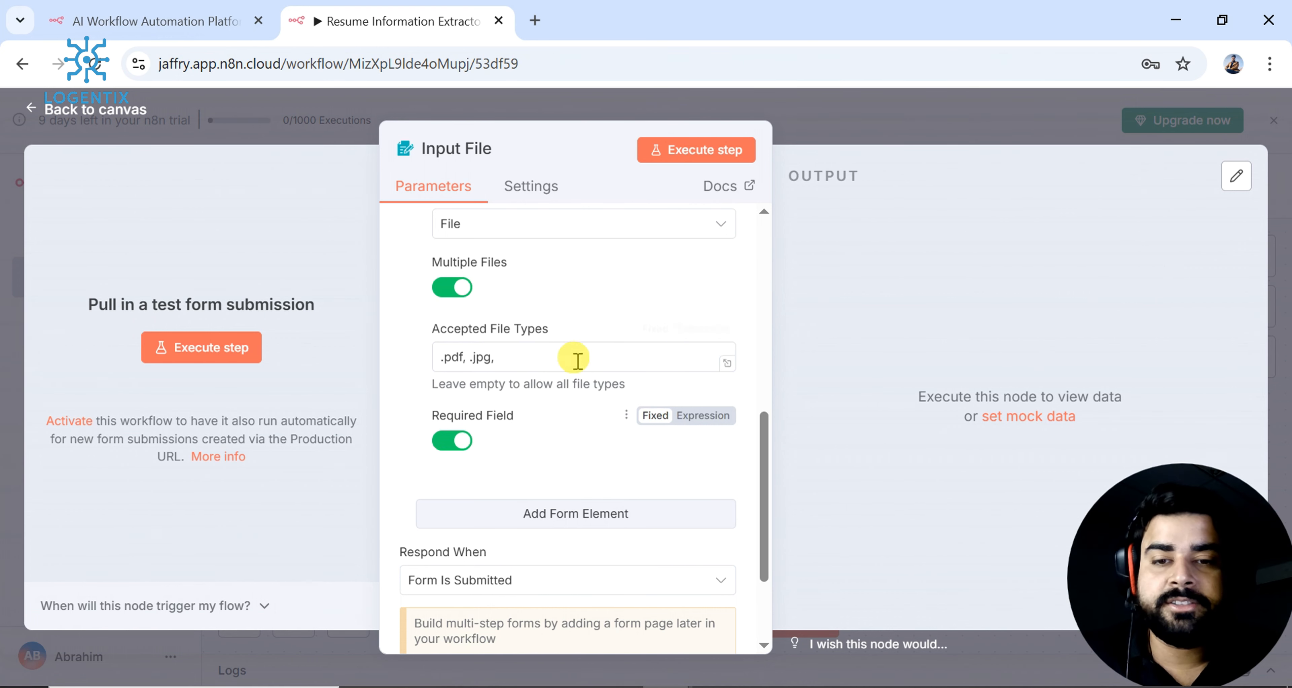
- Test the Input File node by submitting its form with the sample resume PDF attached, and close the form window
{"action": "left_click", "coordinate": [727, 151]}
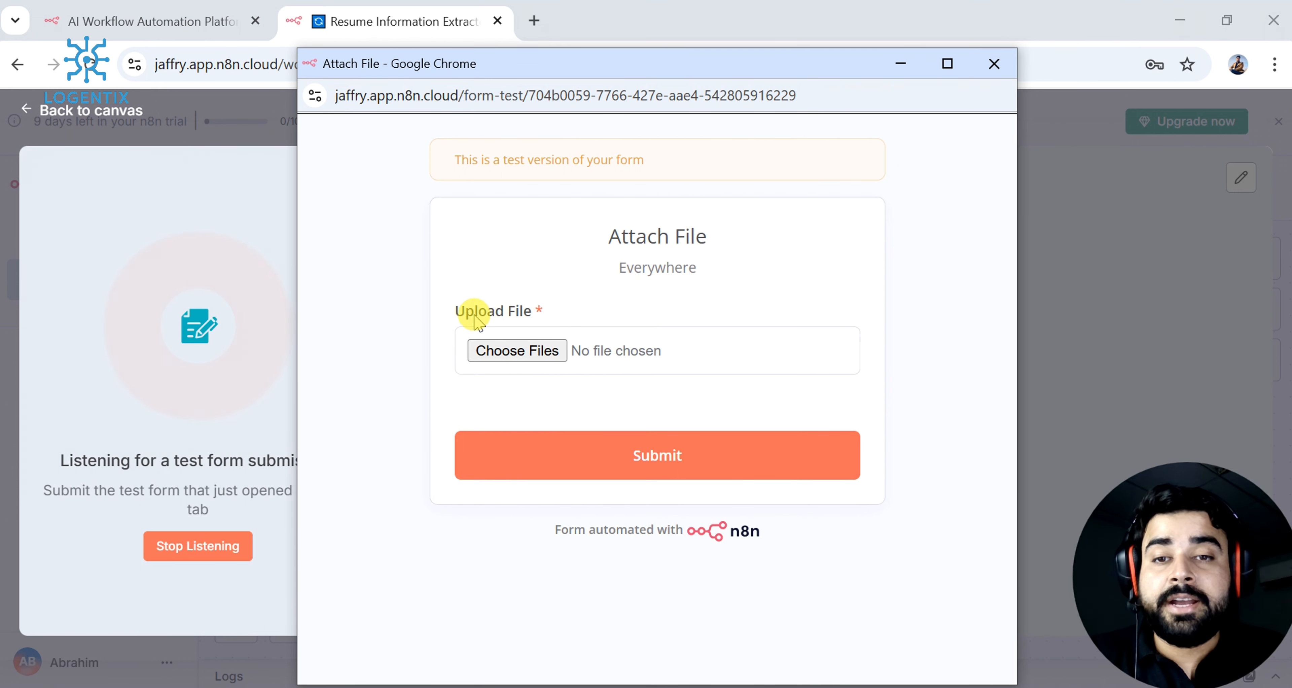
{"action": "left_click", "coordinate": [544, 308]}
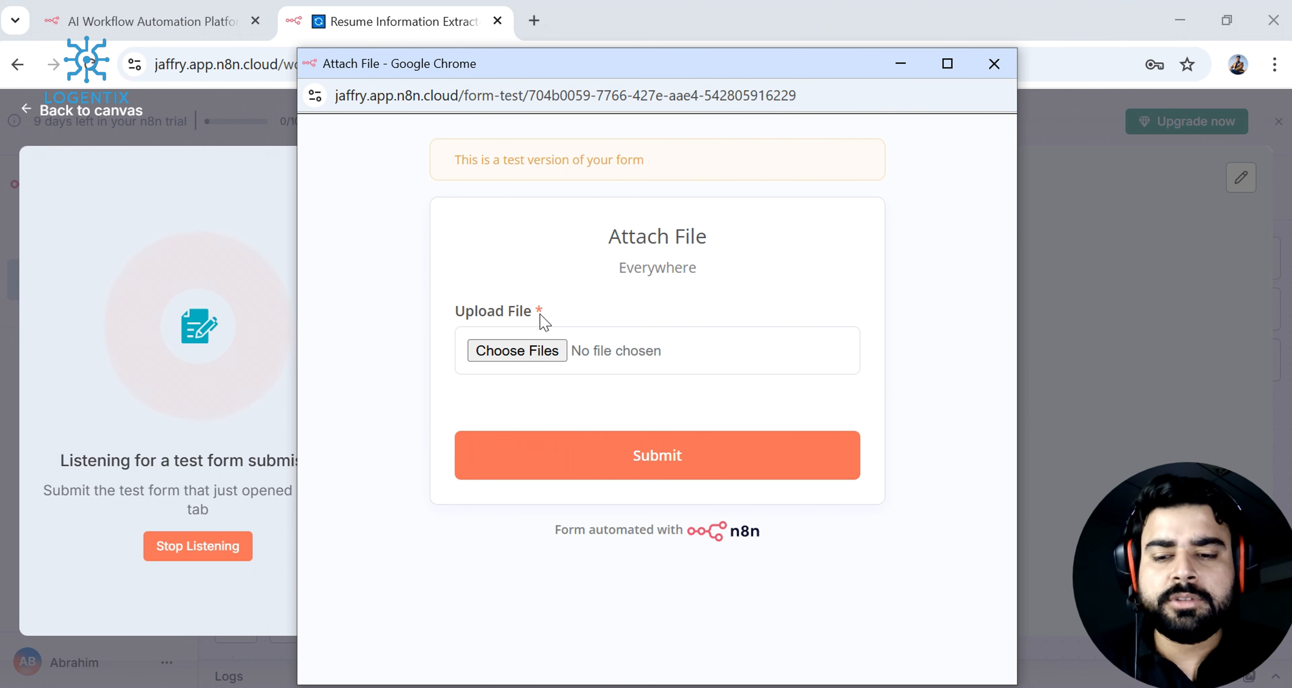
{"action": "left_click", "coordinate": [543, 347]}
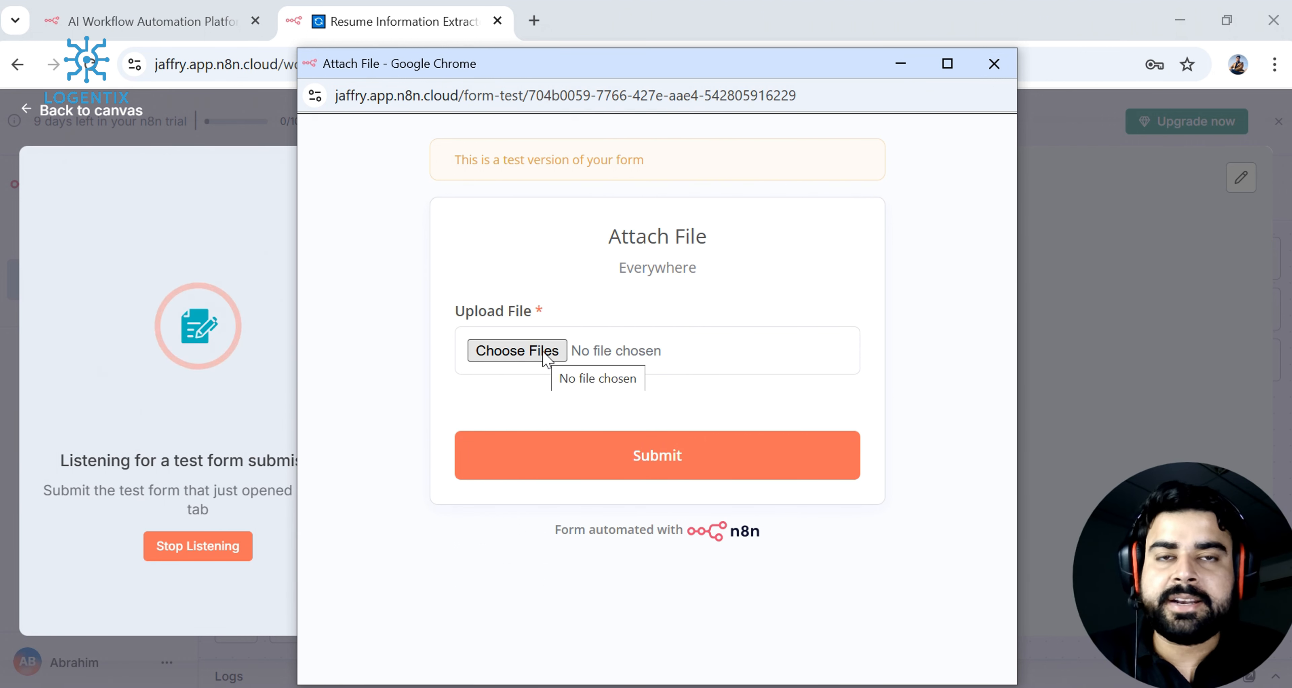
{"action": "left_click", "coordinate": [543, 352]}
{"action": "double_click", "coordinate": [546, 326]}
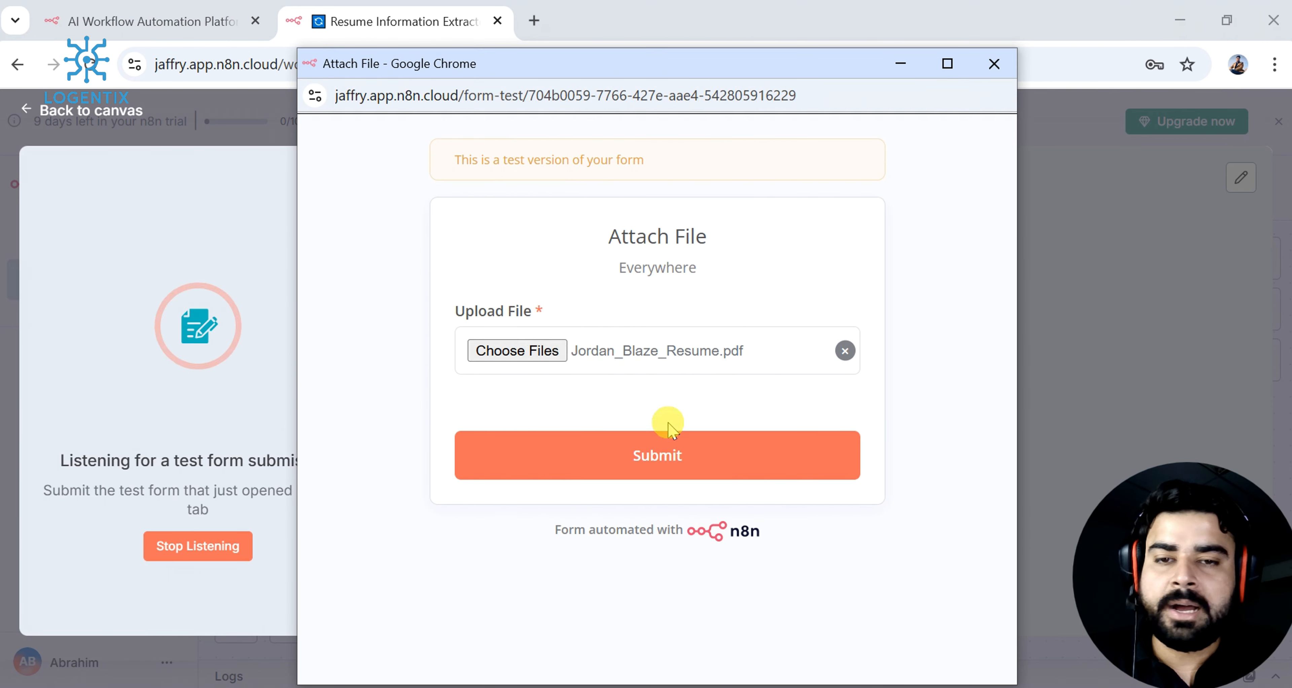
{"action": "left_click", "coordinate": [684, 462]}
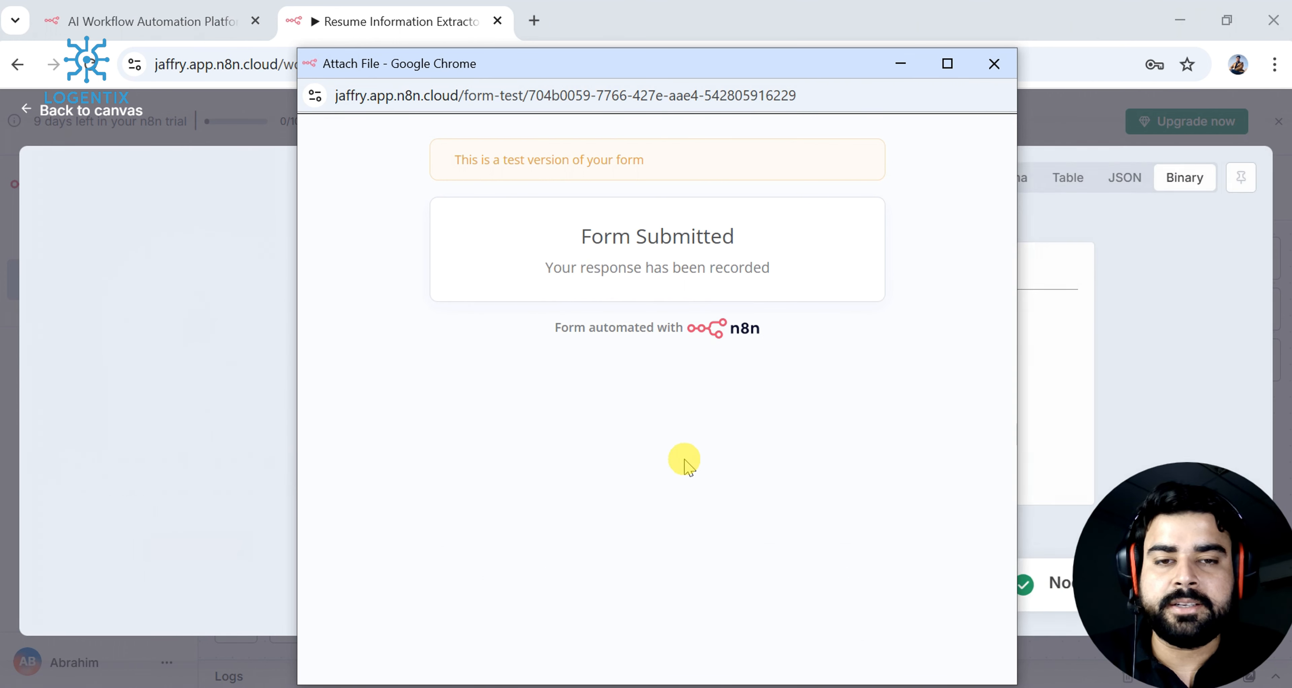
{"action": "left_click", "coordinate": [1001, 86]}
{"action": "left_click", "coordinate": [994, 64]}
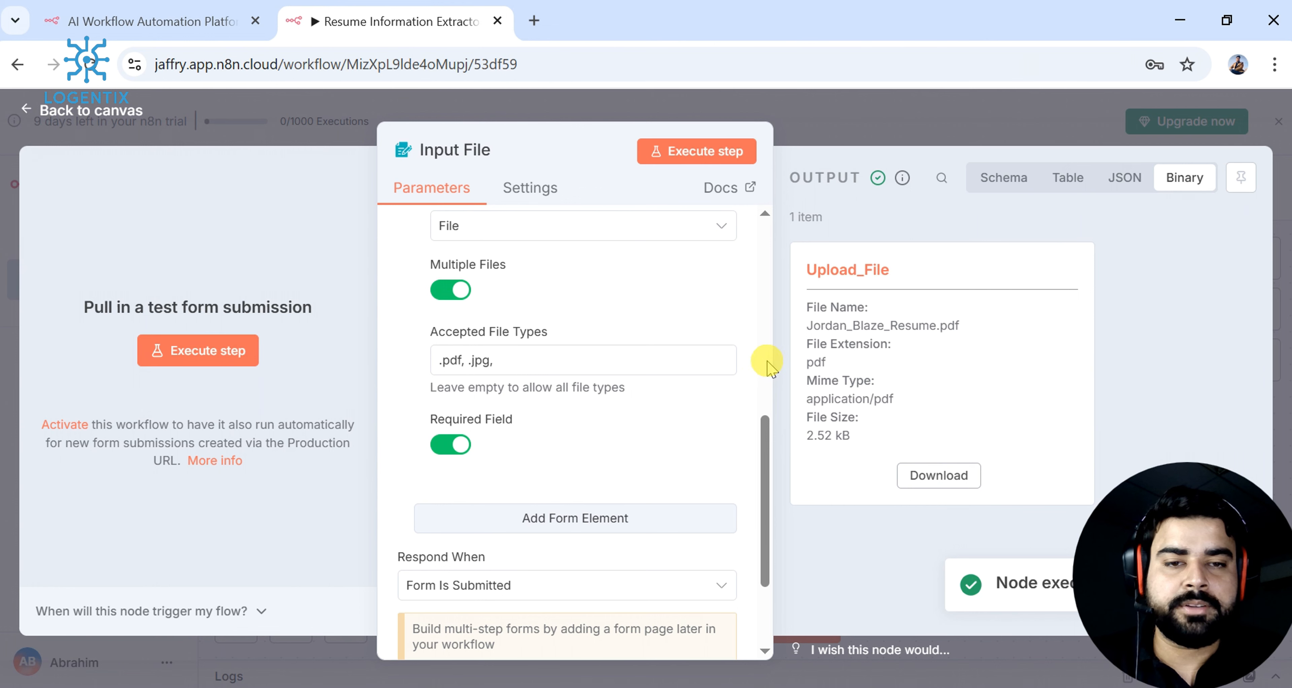
- Widen the output area and download the uploaded resume file from the node's binary output
{"action": "left_click_drag", "start_coordinate": [767, 362], "coordinate": [640, 365]}
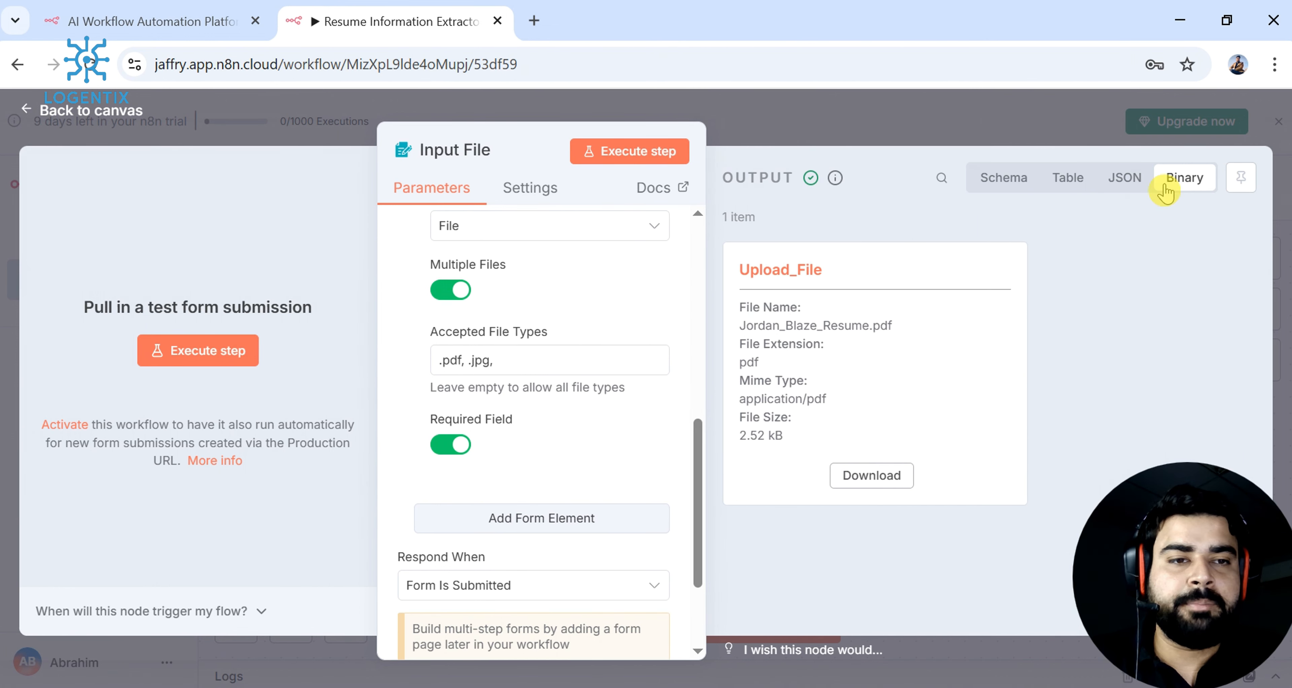
{"action": "left_click", "coordinate": [873, 481]}
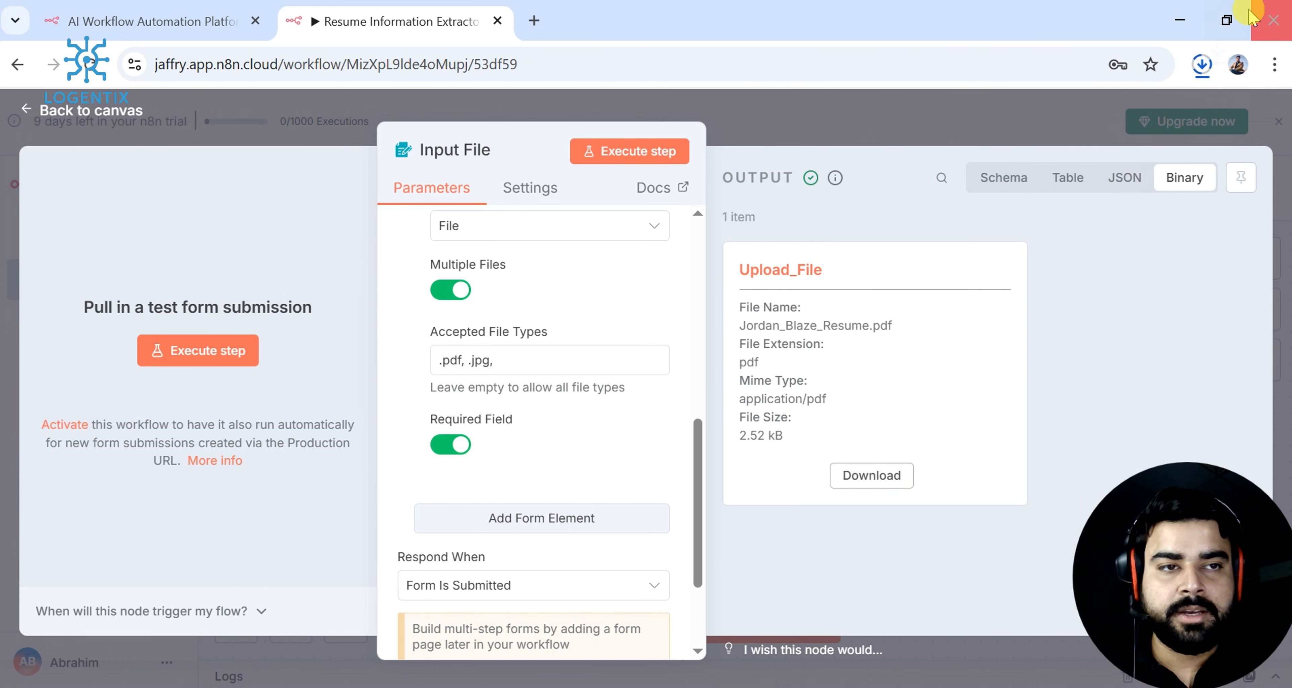
{"action": "left_click", "coordinate": [1202, 66]}
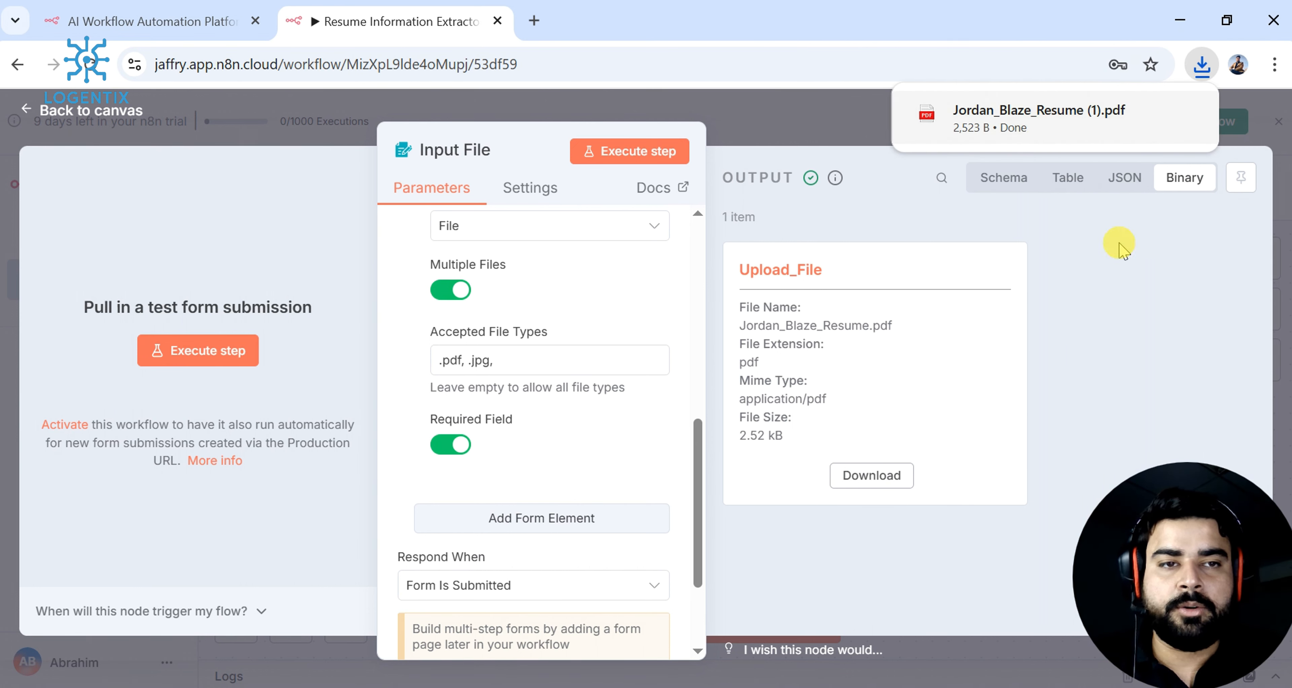
- Examine the Input File node's output as JSON, table and schema, and return to the canvas
{"action": "left_click", "coordinate": [1131, 180]}
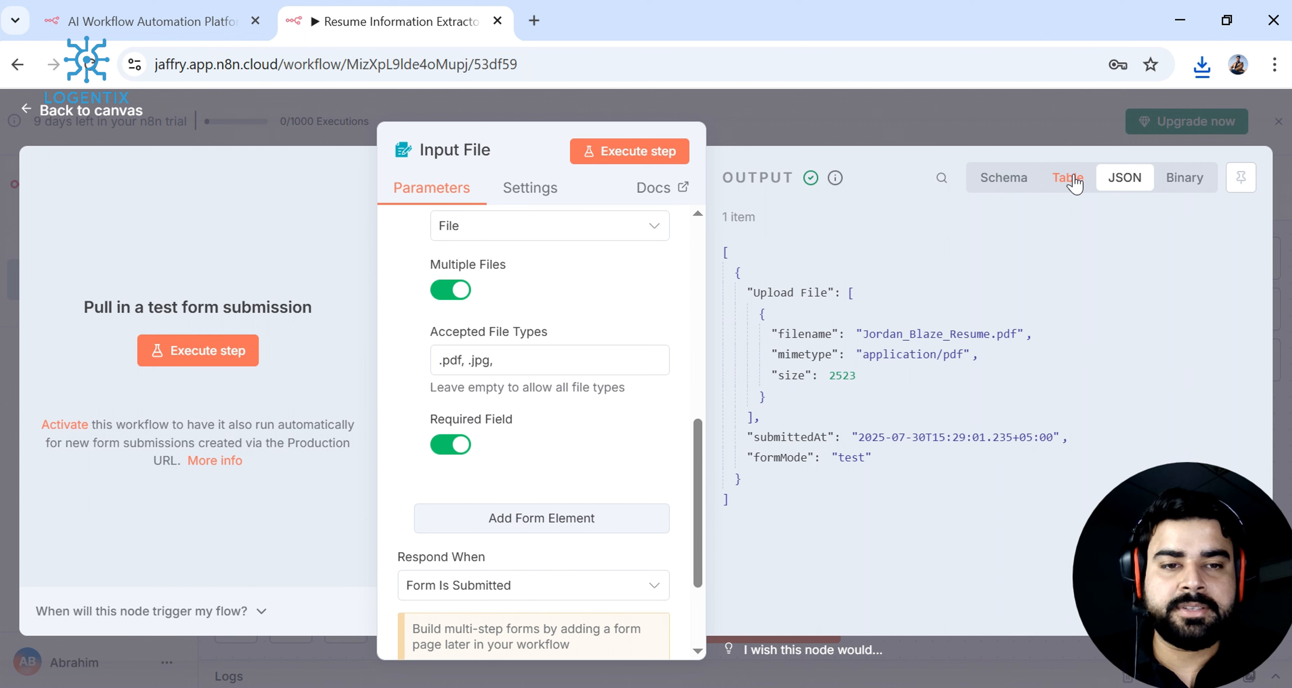
{"action": "left_click", "coordinate": [1074, 183]}
{"action": "left_click", "coordinate": [1012, 190]}
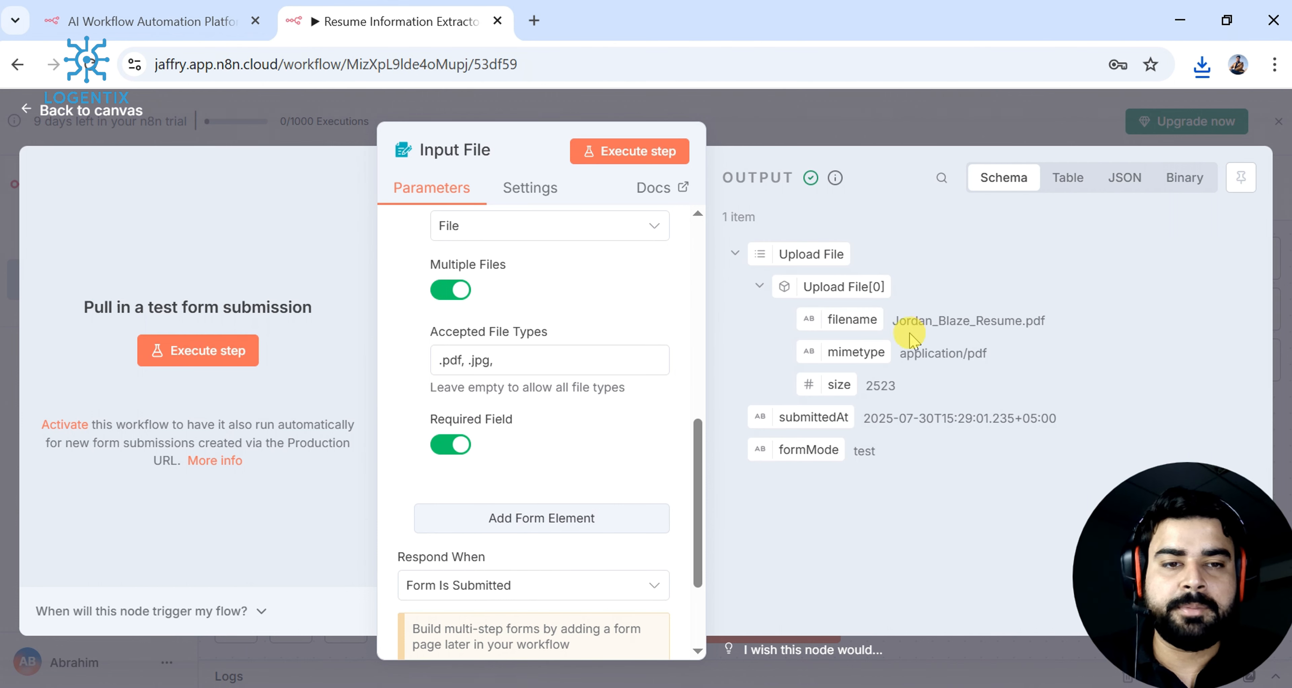
{"action": "left_click_drag", "start_coordinate": [900, 319], "coordinate": [984, 321]}
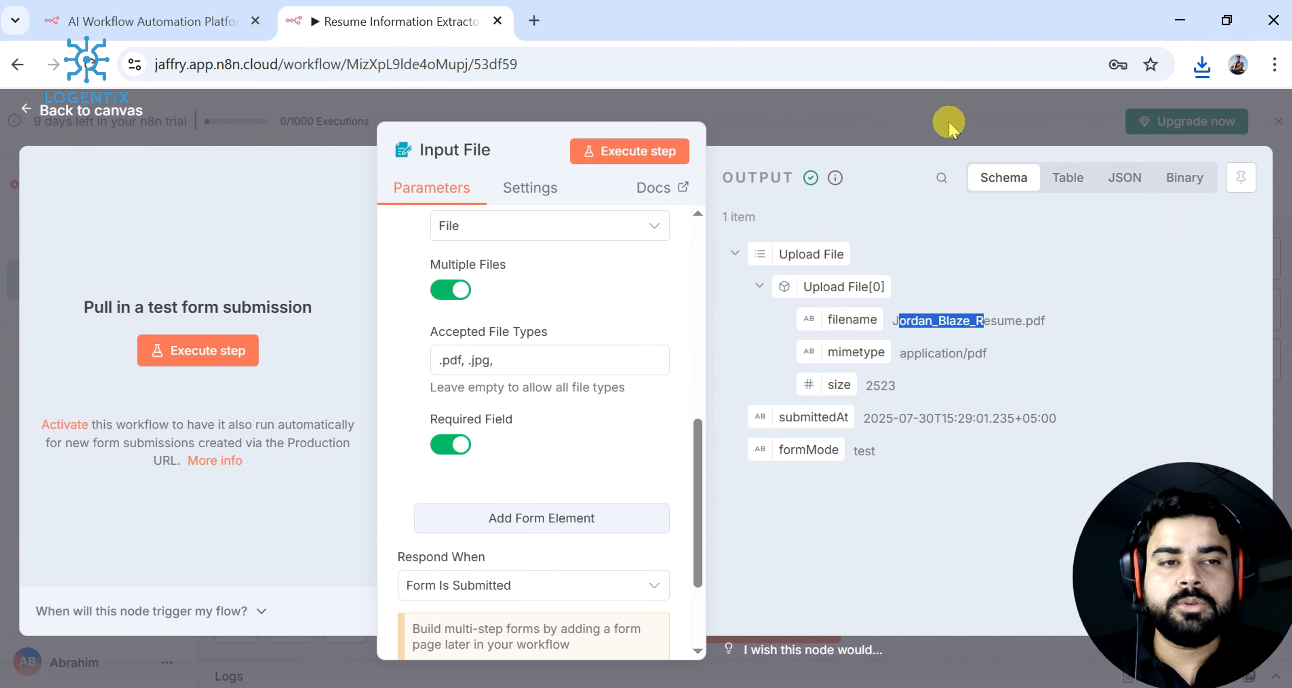
{"action": "left_click", "coordinate": [1044, 130]}
- Add an Extract from File node with the Extract from PDF action after the Input File node
{"action": "left_click_drag", "start_coordinate": [735, 473], "coordinate": [429, 446]}
{"action": "left_click", "coordinate": [569, 439]}
{"action": "left_click", "coordinate": [571, 440]}
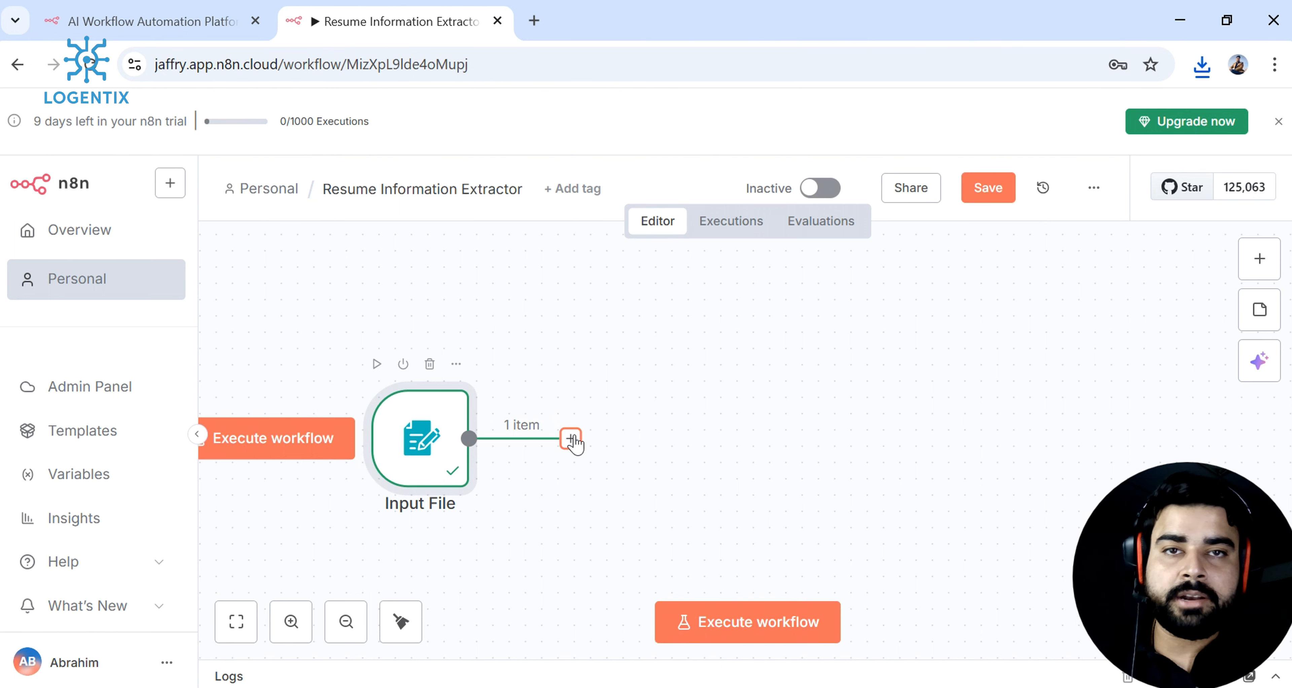
{"action": "left_click", "coordinate": [571, 440]}
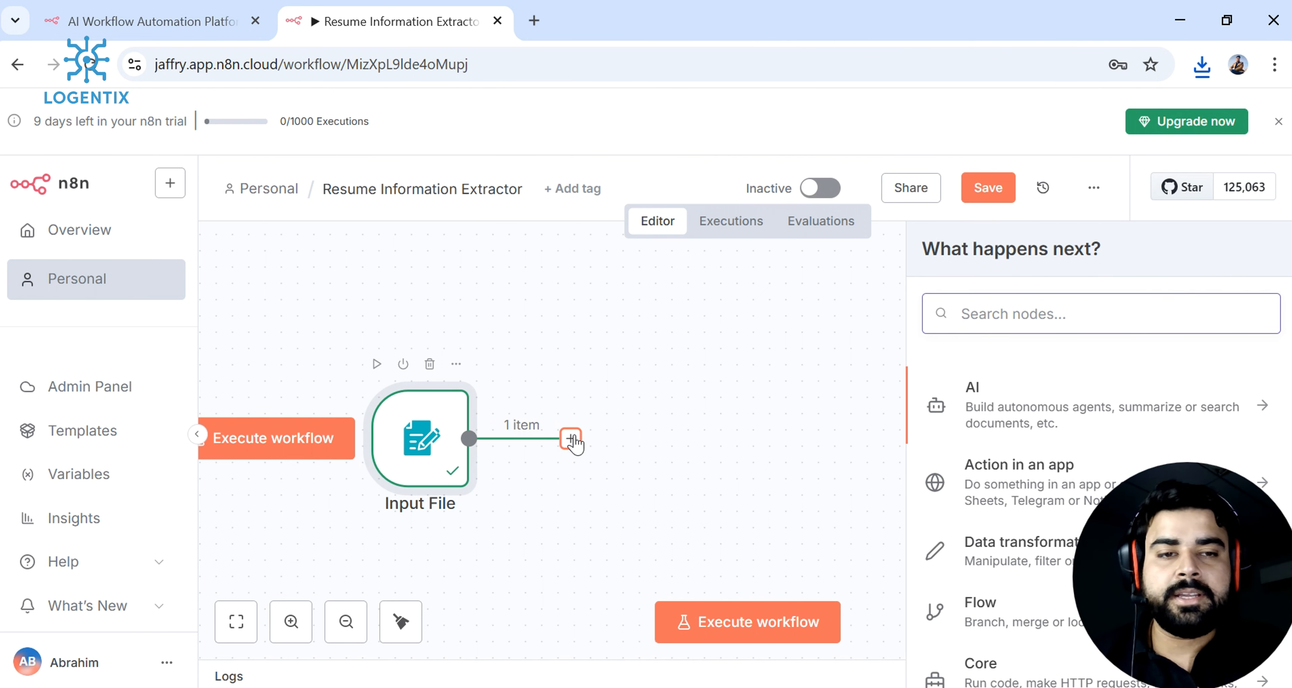
{"action": "left_click", "coordinate": [1046, 306]}
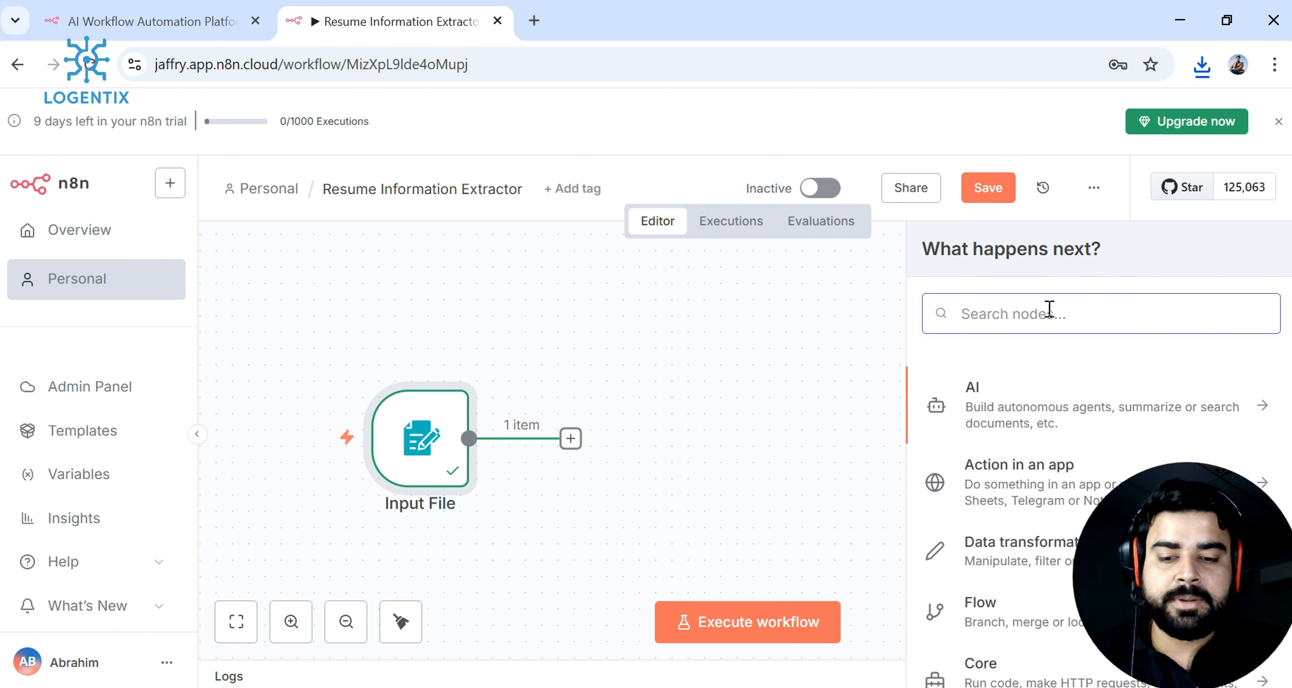
{"action": "type", "text": "ext"}
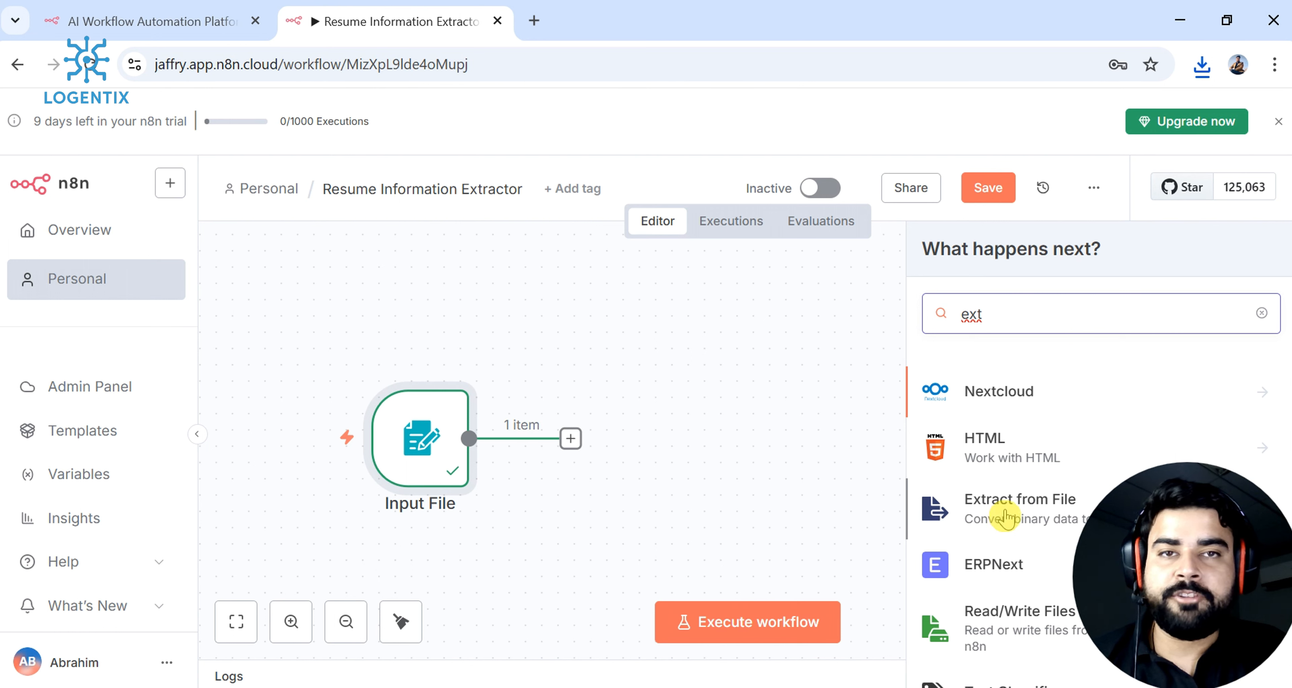
{"action": "left_click", "coordinate": [1006, 517]}
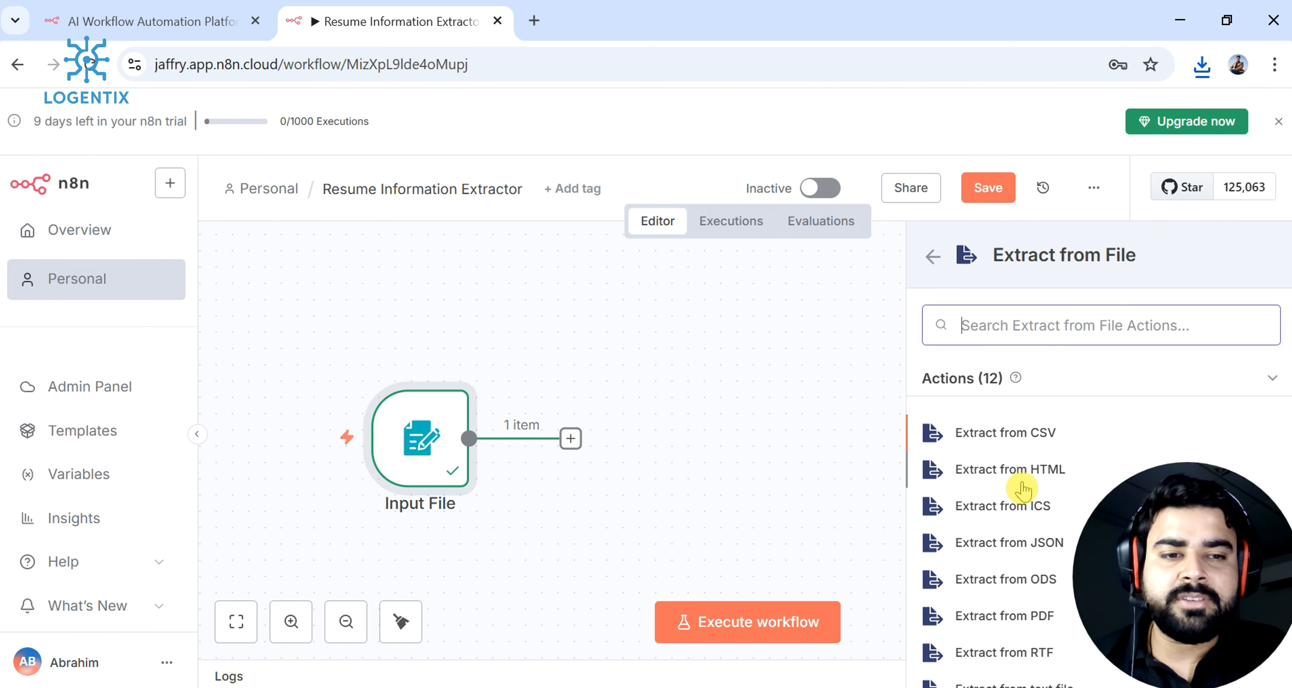
{"action": "scroll", "coordinate": [1040, 511], "scroll_direction": "down", "scroll_amount": 2}
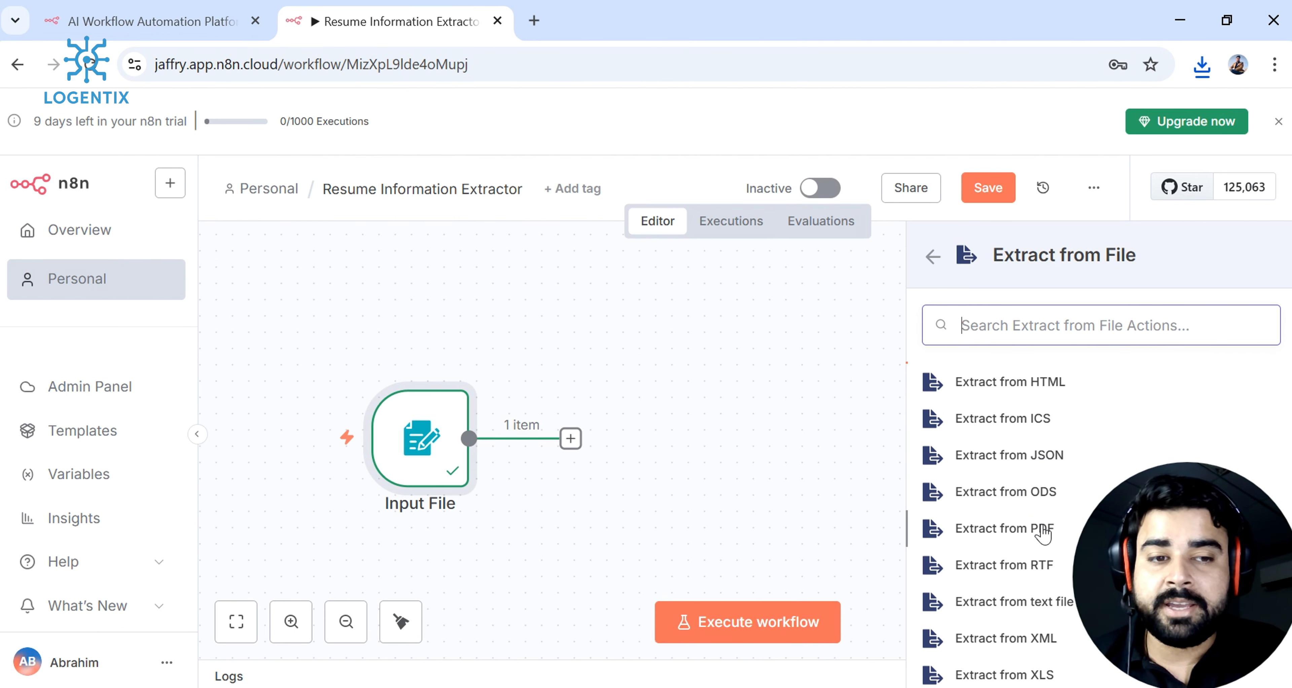
{"action": "left_click", "coordinate": [1042, 531]}
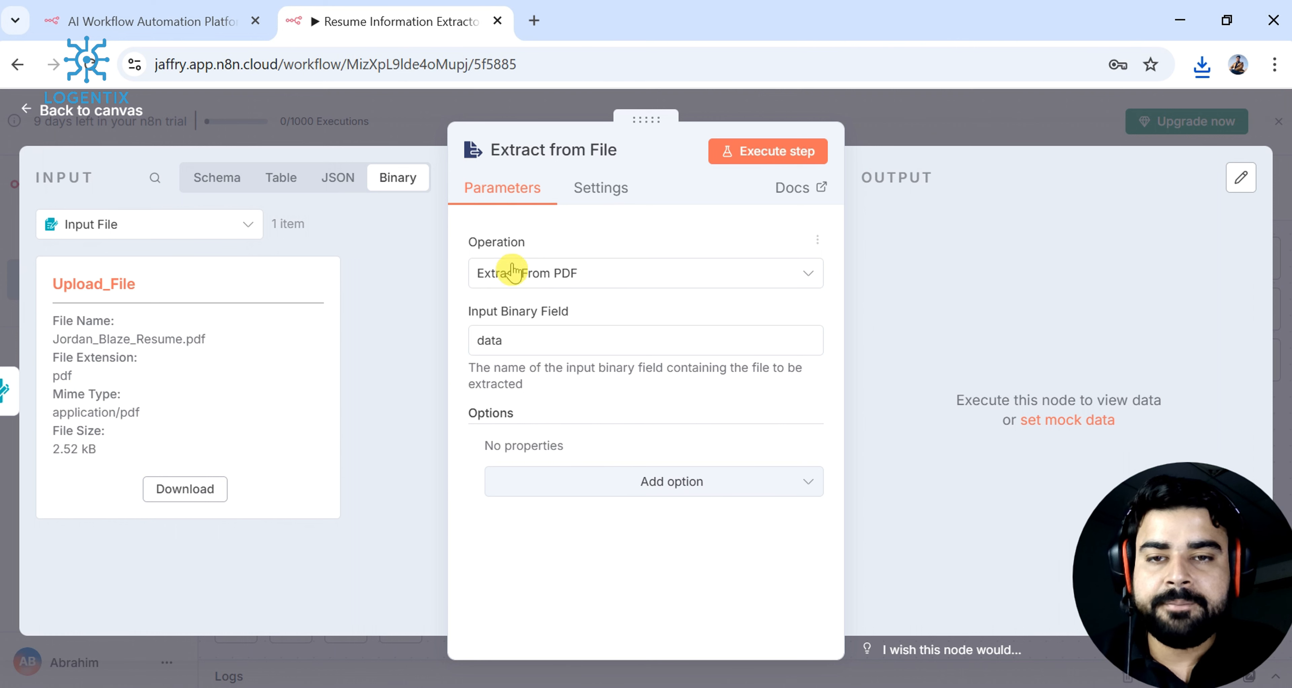
- Choose Extract From PDF as the operation and set the Input Binary Field to Upload_File, the binary name from Input File
{"action": "left_click", "coordinate": [568, 277]}
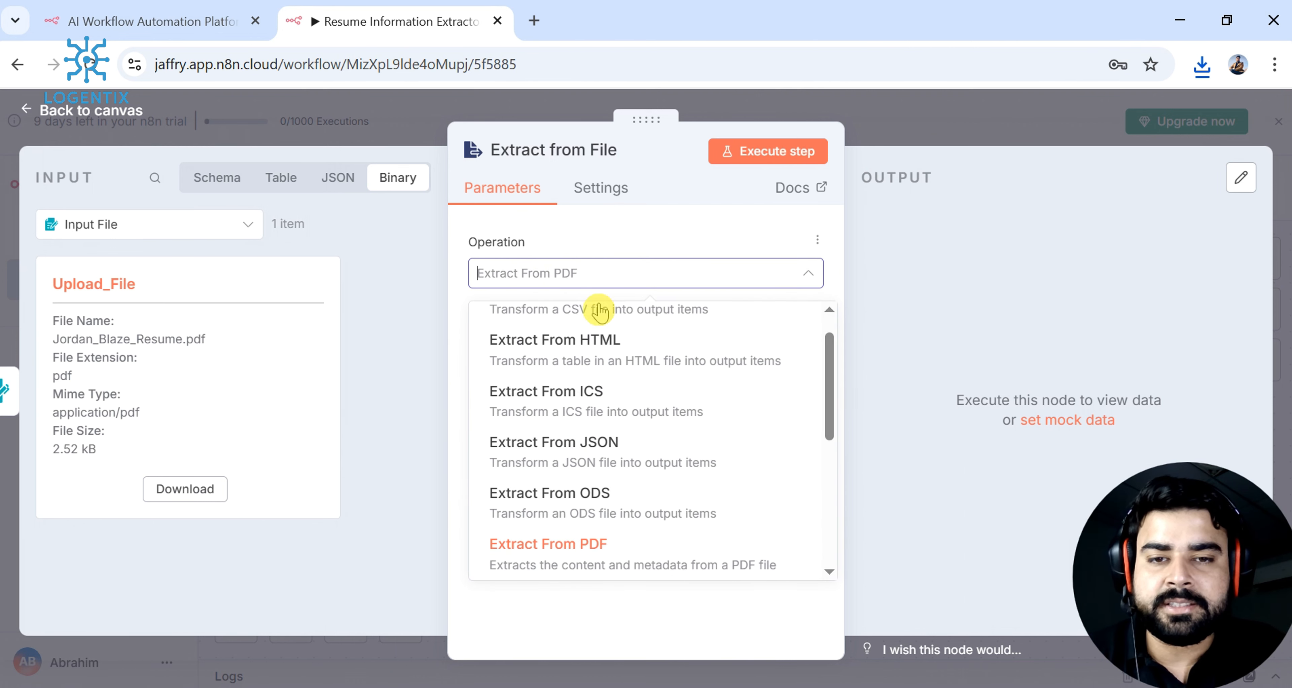
{"action": "scroll", "coordinate": [597, 351], "scroll_direction": "down", "scroll_amount": 2}
{"action": "scroll", "coordinate": [598, 371], "scroll_direction": "up", "scroll_amount": 2}
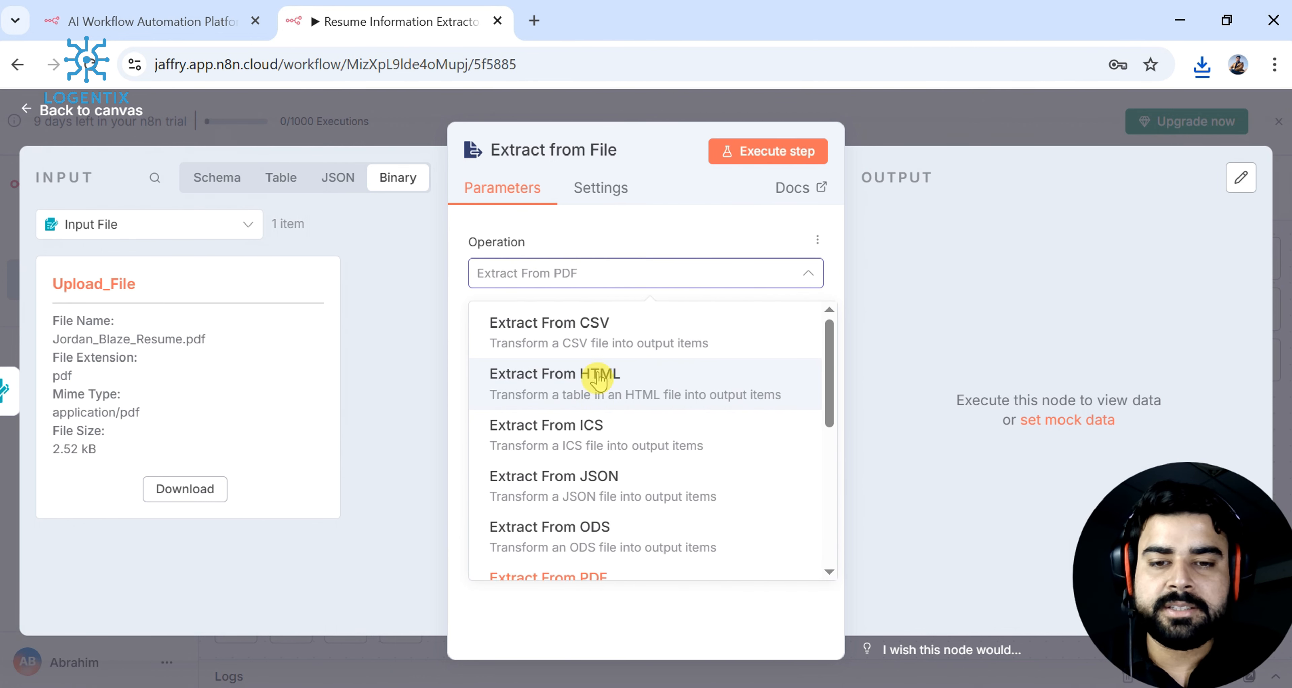
{"action": "left_click", "coordinate": [585, 575]}
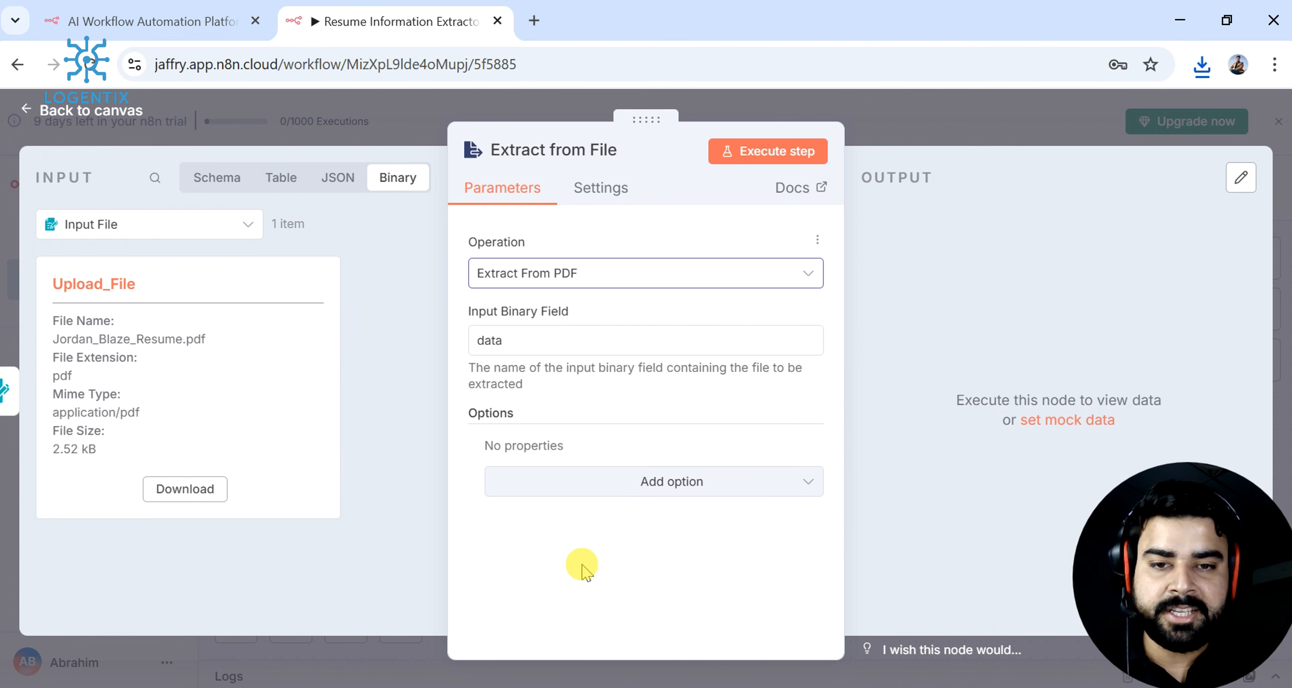
{"action": "left_click_drag", "start_coordinate": [552, 341], "coordinate": [464, 346]}
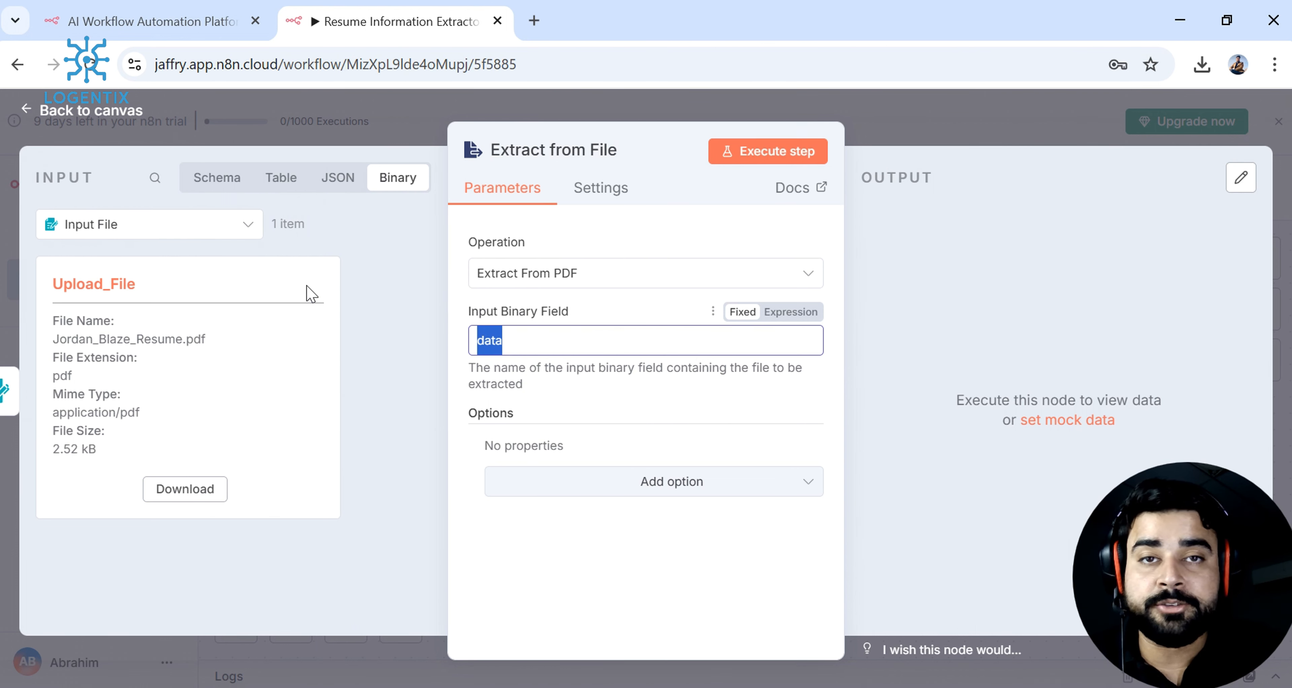
{"action": "key", "text": "BackSpace"}
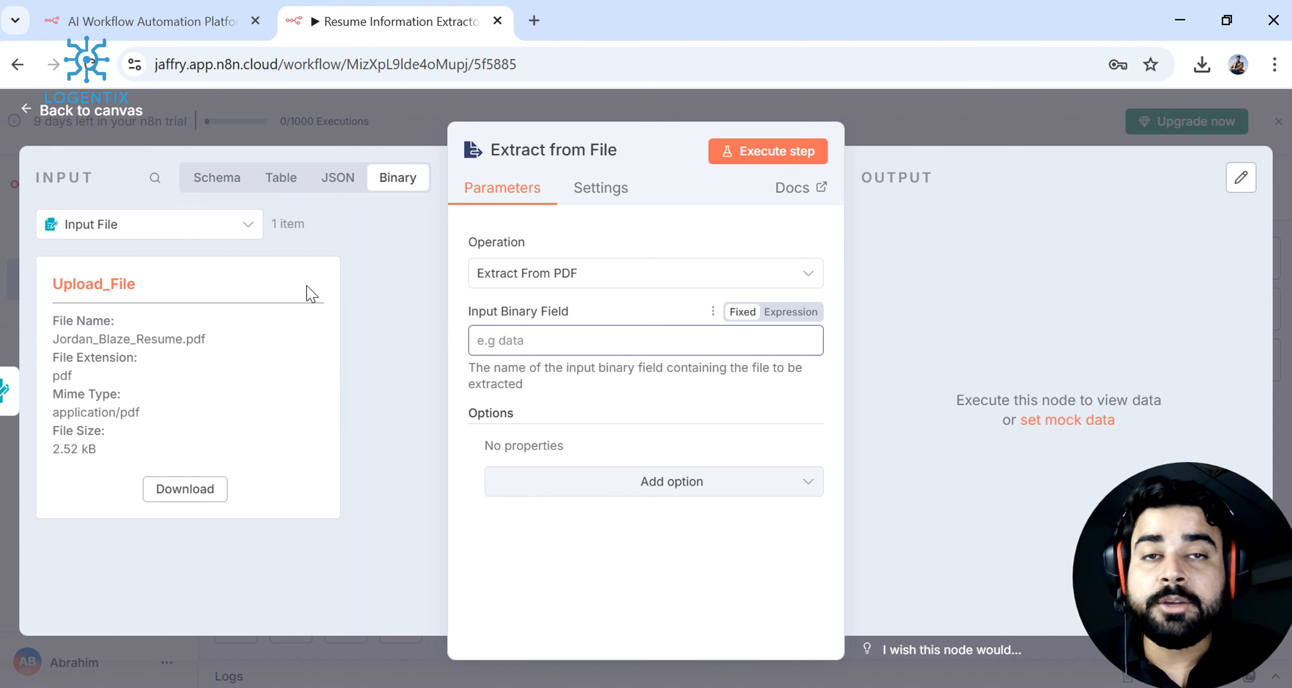
{"action": "left_click_drag", "start_coordinate": [155, 283], "coordinate": [523, 342]}
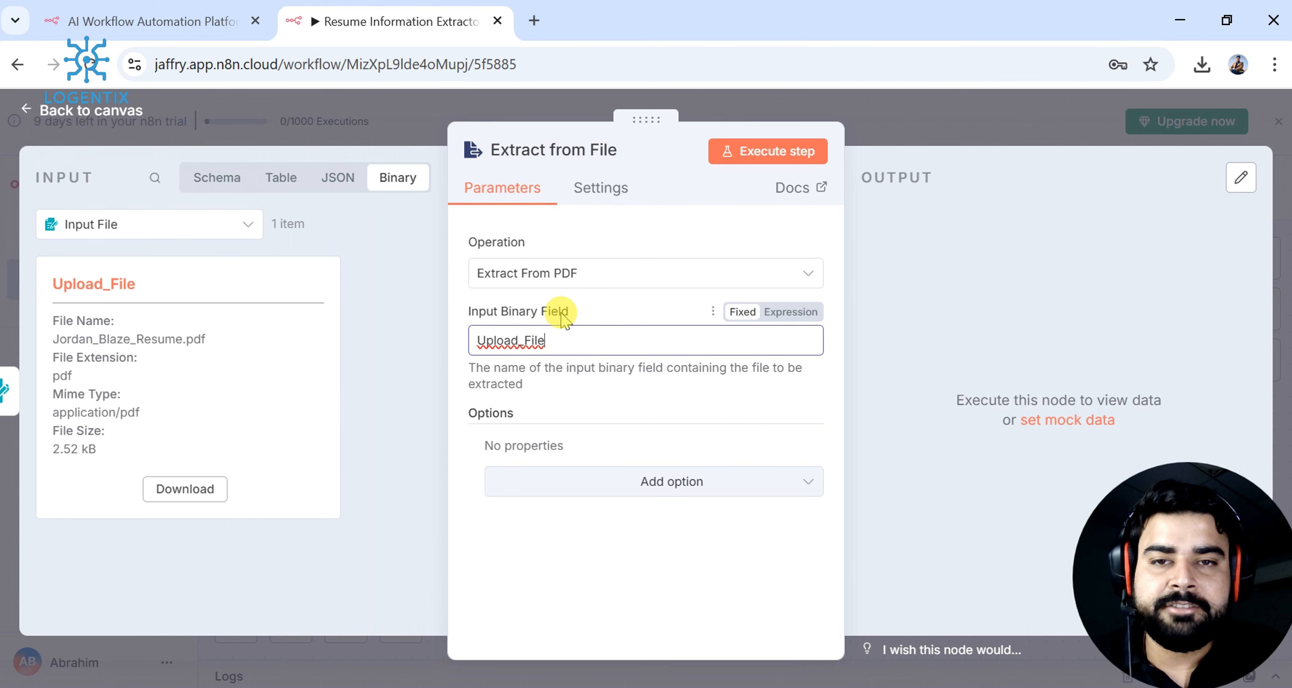
- Execute the Extract from File node, check the extracted resume text in its schema and JSON output, and return to the canvas
{"action": "left_click", "coordinate": [808, 164]}
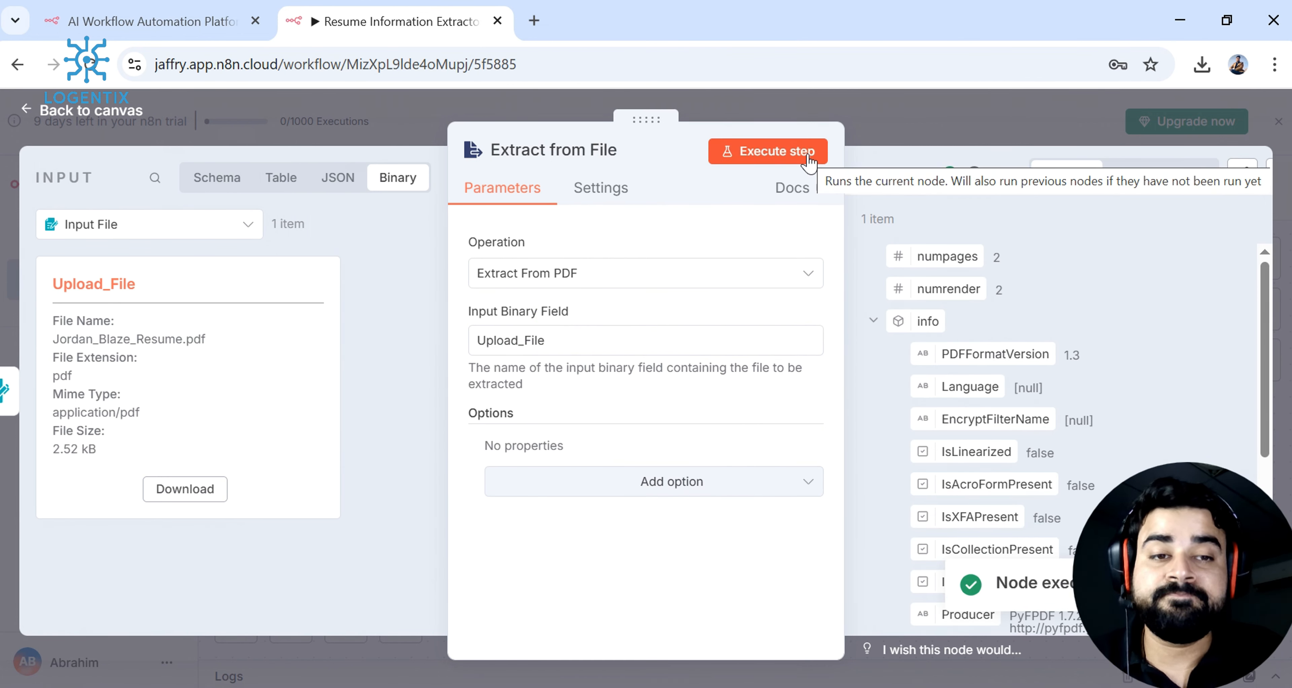
{"action": "scroll", "coordinate": [1082, 326], "scroll_direction": "down", "scroll_amount": 6}
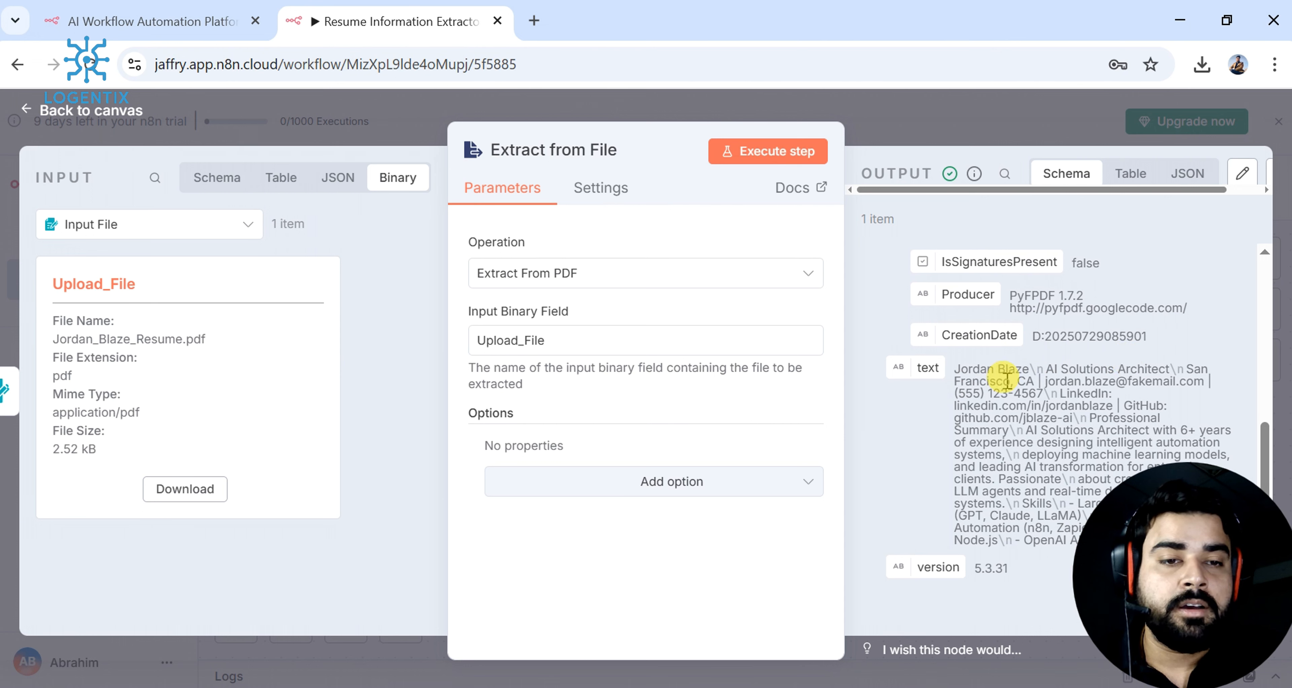
{"action": "left_click", "coordinate": [1135, 174]}
{"action": "left_click", "coordinate": [1189, 177]}
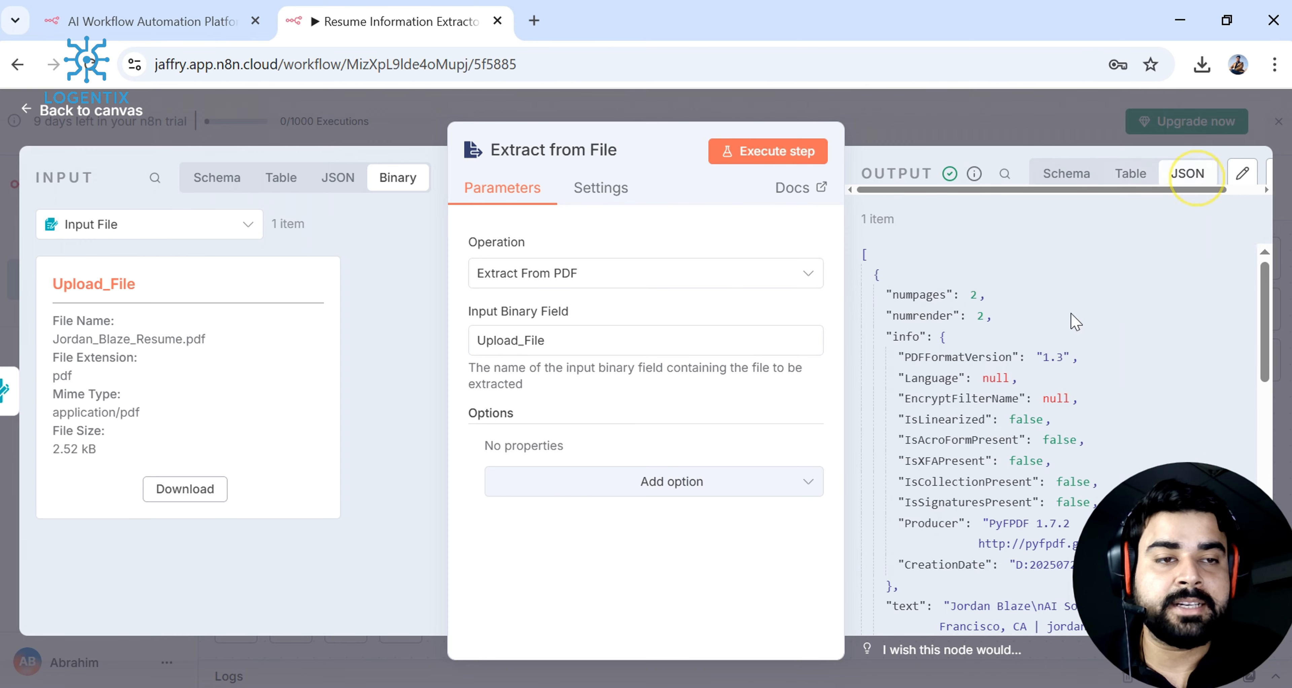
{"action": "scroll", "coordinate": [1020, 358], "scroll_direction": "down", "scroll_amount": 12}
{"action": "scroll", "coordinate": [1020, 358], "scroll_direction": "down", "scroll_amount": 2}
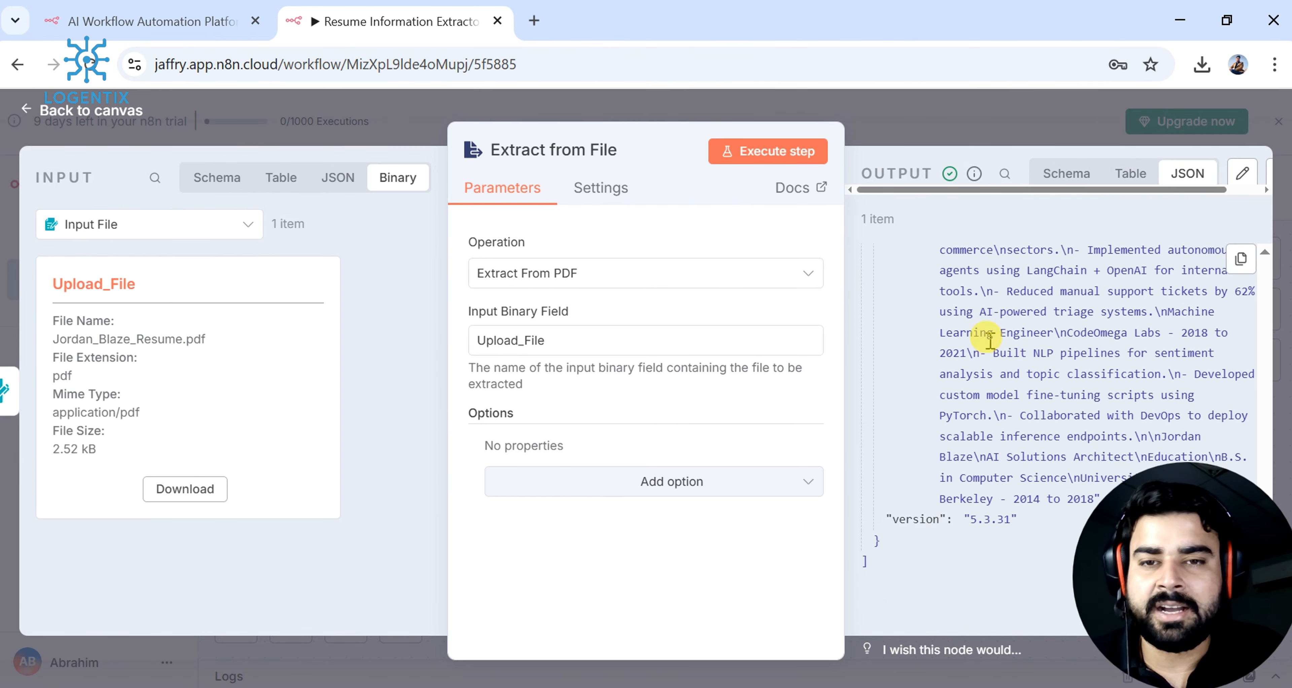
{"action": "left_click", "coordinate": [868, 112]}
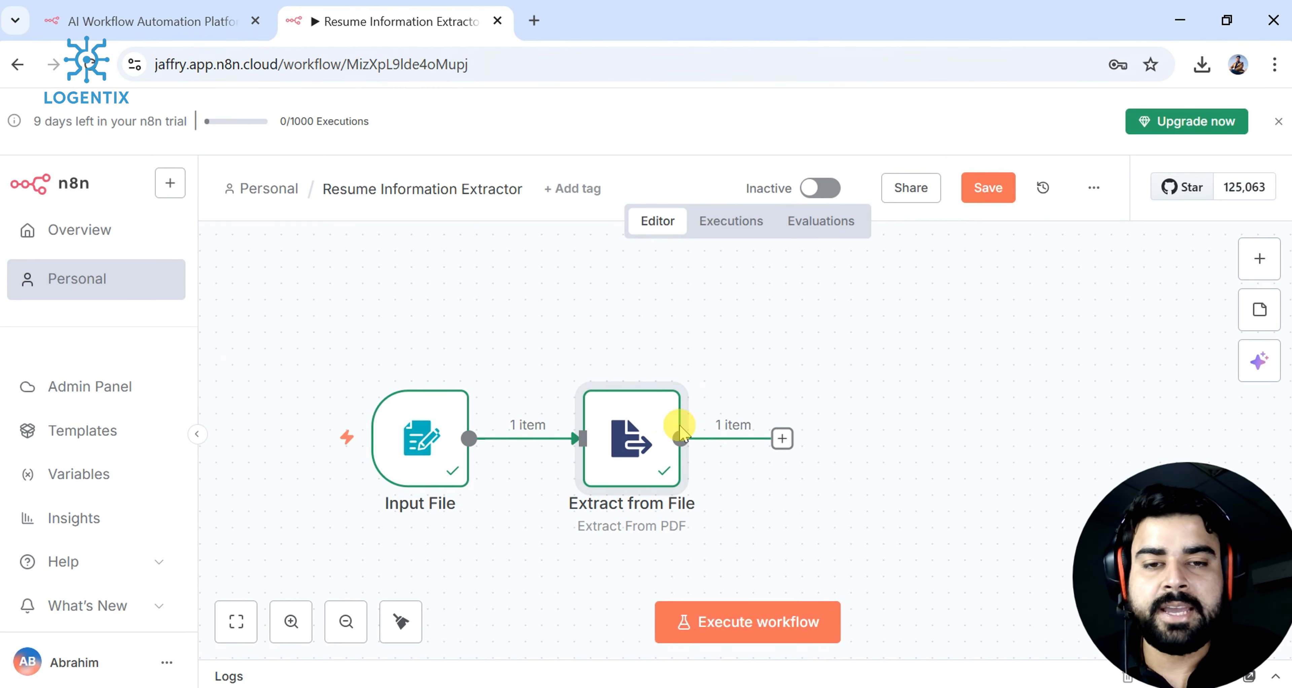
- Move the Extract from File node closer to Input File and add an OpenAI Message a model node after it
{"action": "left_click_drag", "start_coordinate": [658, 437], "coordinate": [607, 431]}
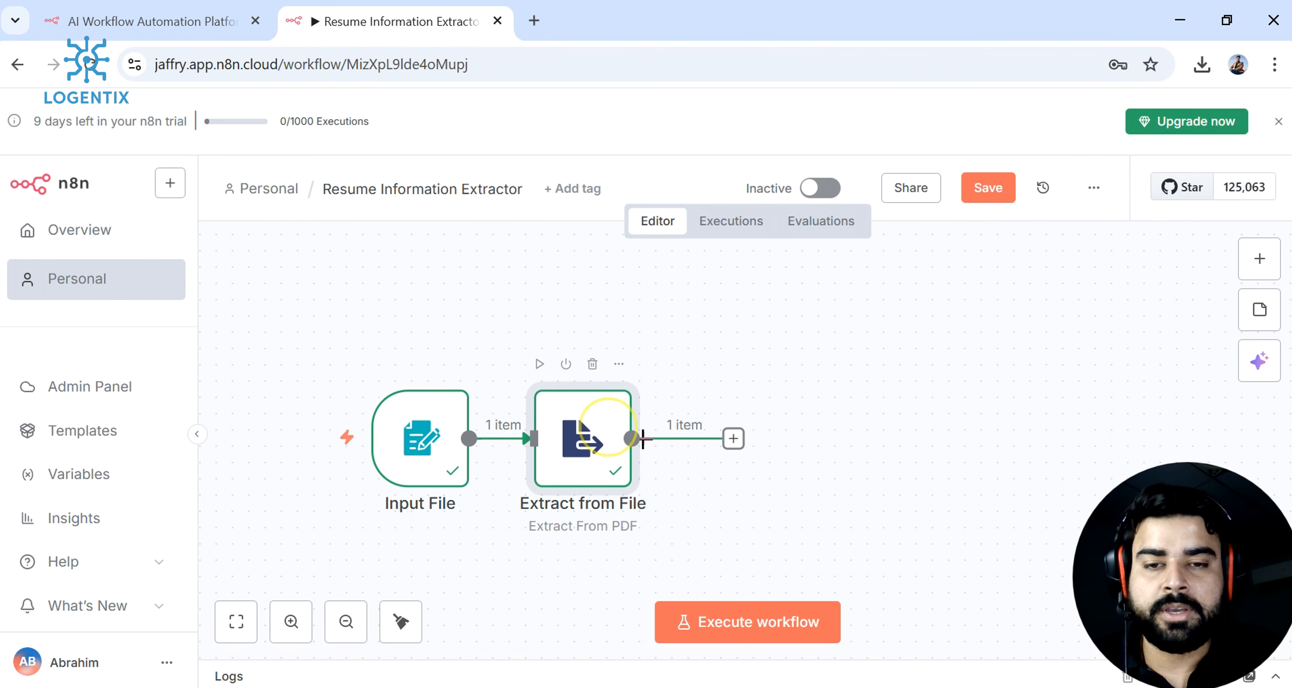
{"action": "left_click", "coordinate": [733, 439]}
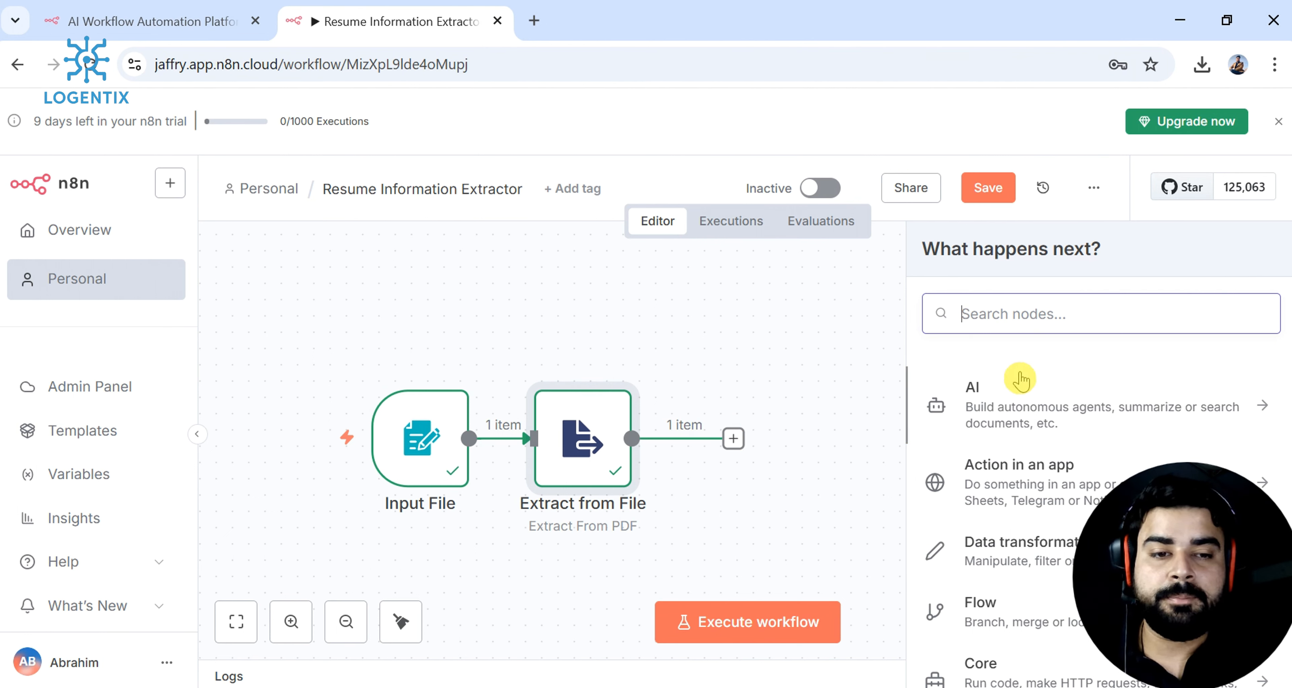
{"action": "left_click", "coordinate": [1030, 408]}
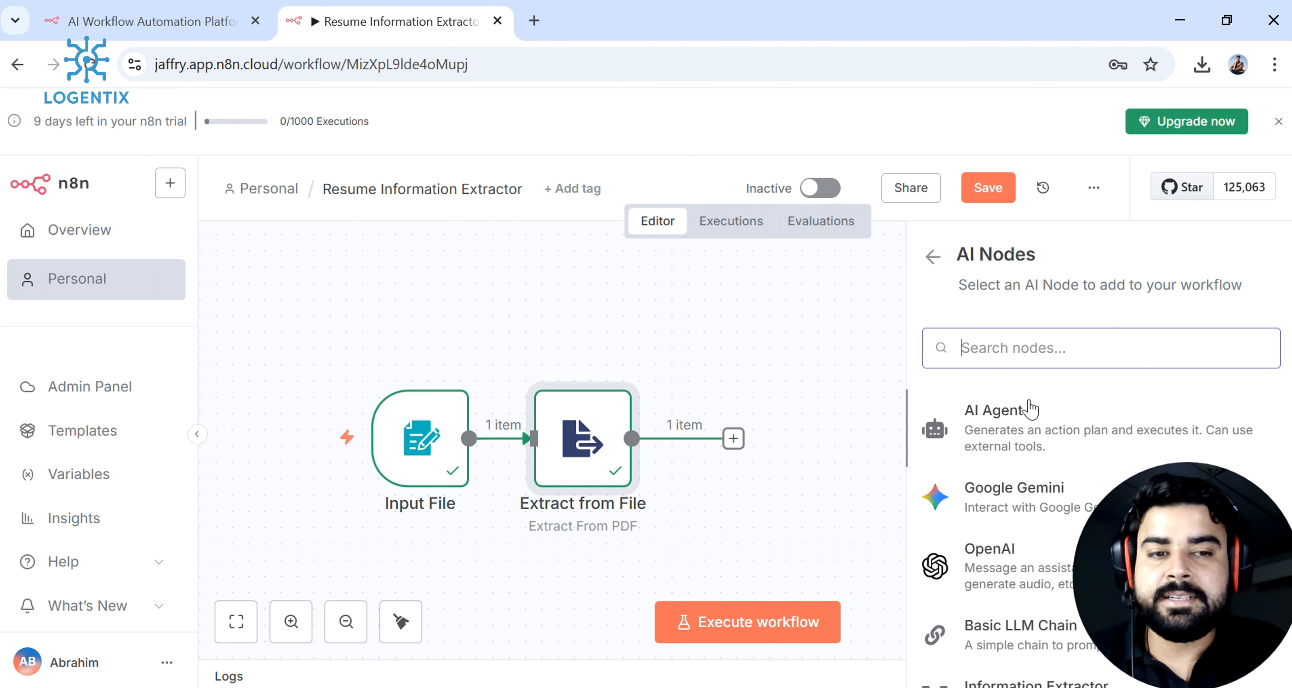
{"action": "scroll", "coordinate": [1030, 409], "scroll_direction": "down", "scroll_amount": 2}
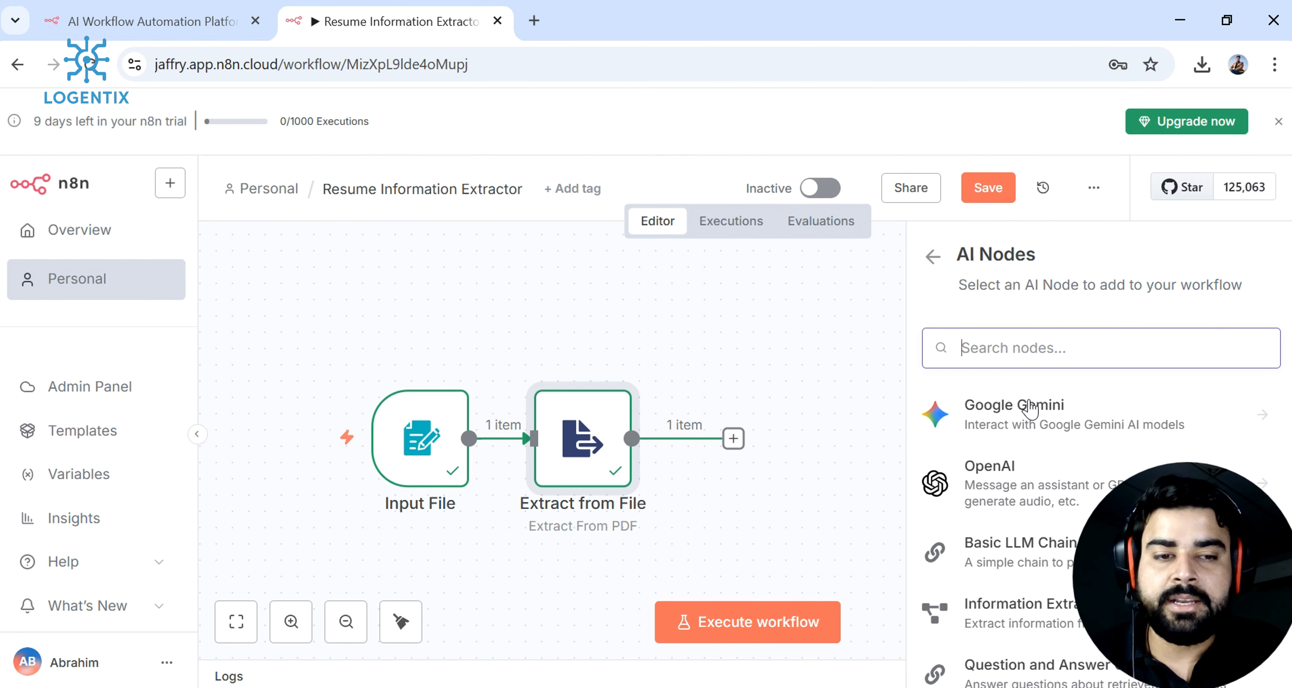
{"action": "left_click", "coordinate": [1045, 471]}
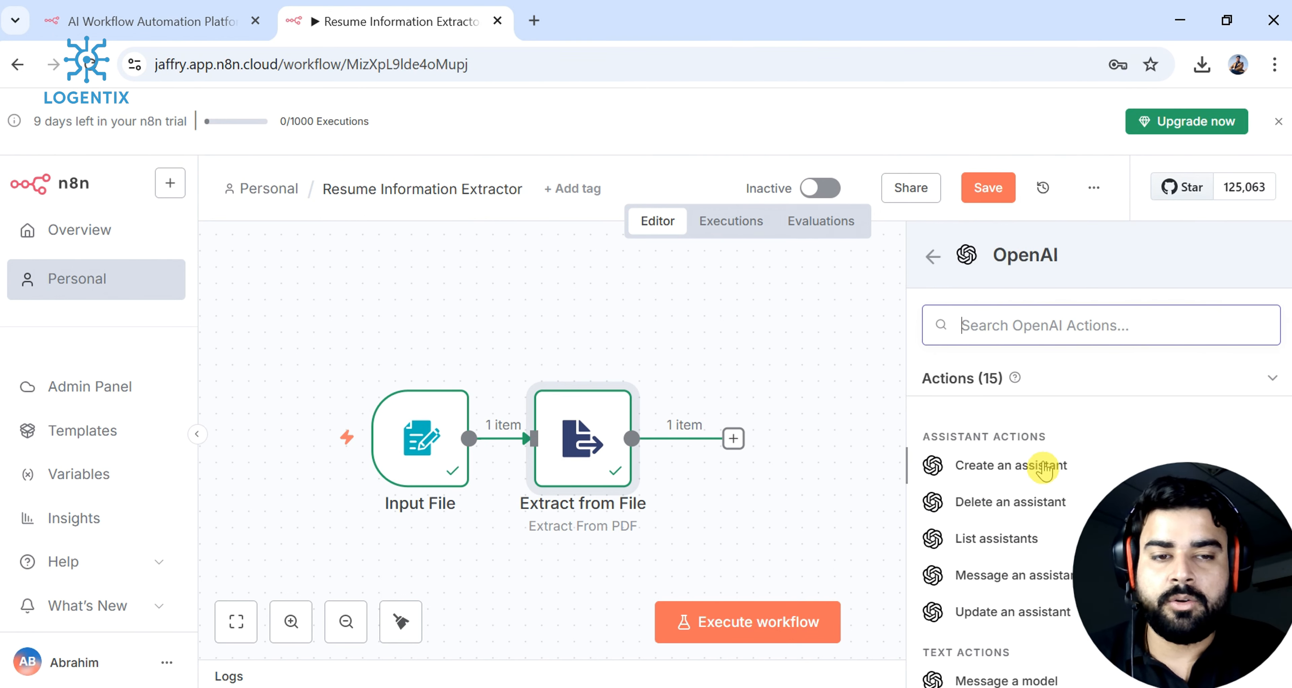
{"action": "scroll", "coordinate": [1045, 471], "scroll_direction": "down", "scroll_amount": 4}
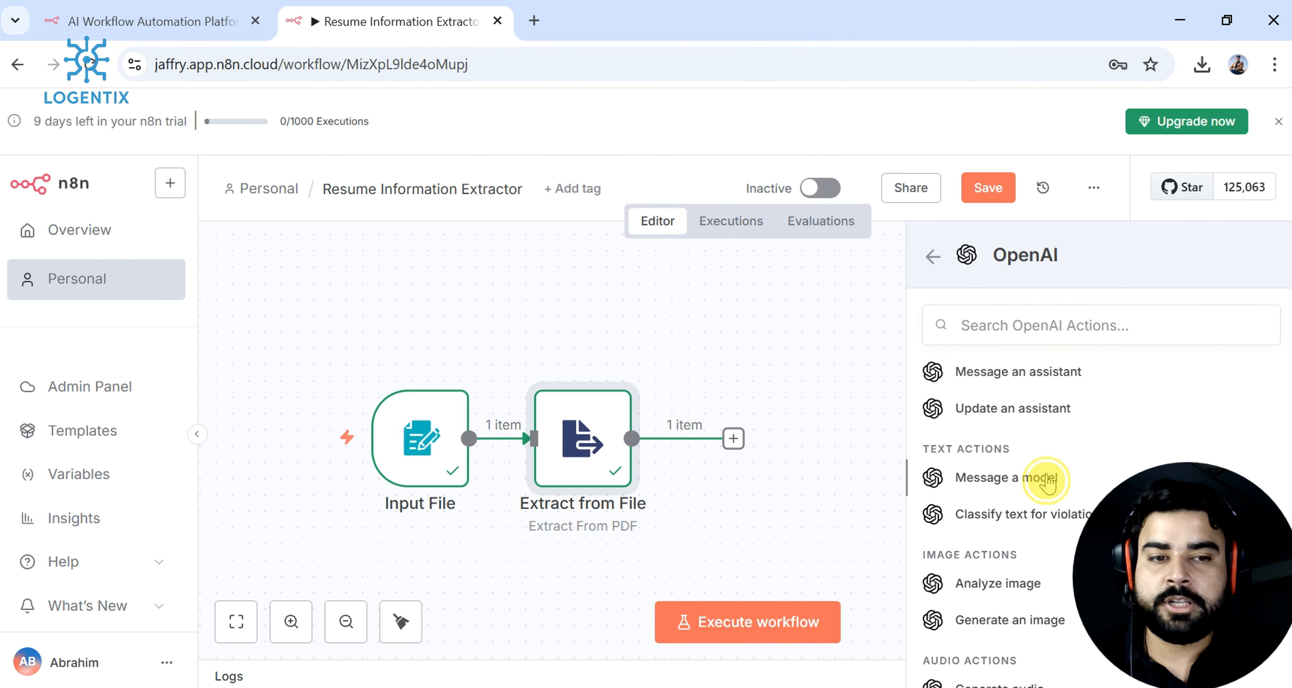
{"action": "left_click", "coordinate": [1046, 475]}
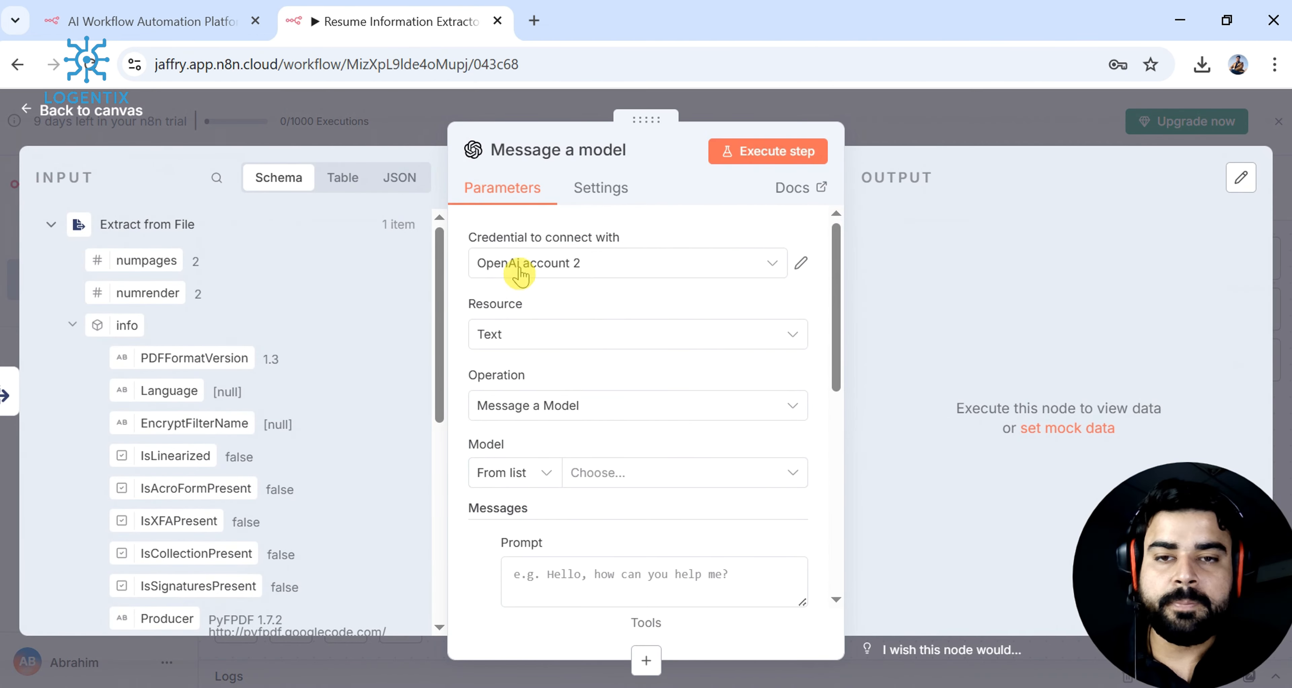
- Examine the extracted resume text in the Message a model node's input schema
{"action": "scroll", "coordinate": [150, 241], "scroll_direction": "down", "scroll_amount": 2}
{"action": "scroll", "coordinate": [193, 285], "scroll_direction": "up", "scroll_amount": 2}
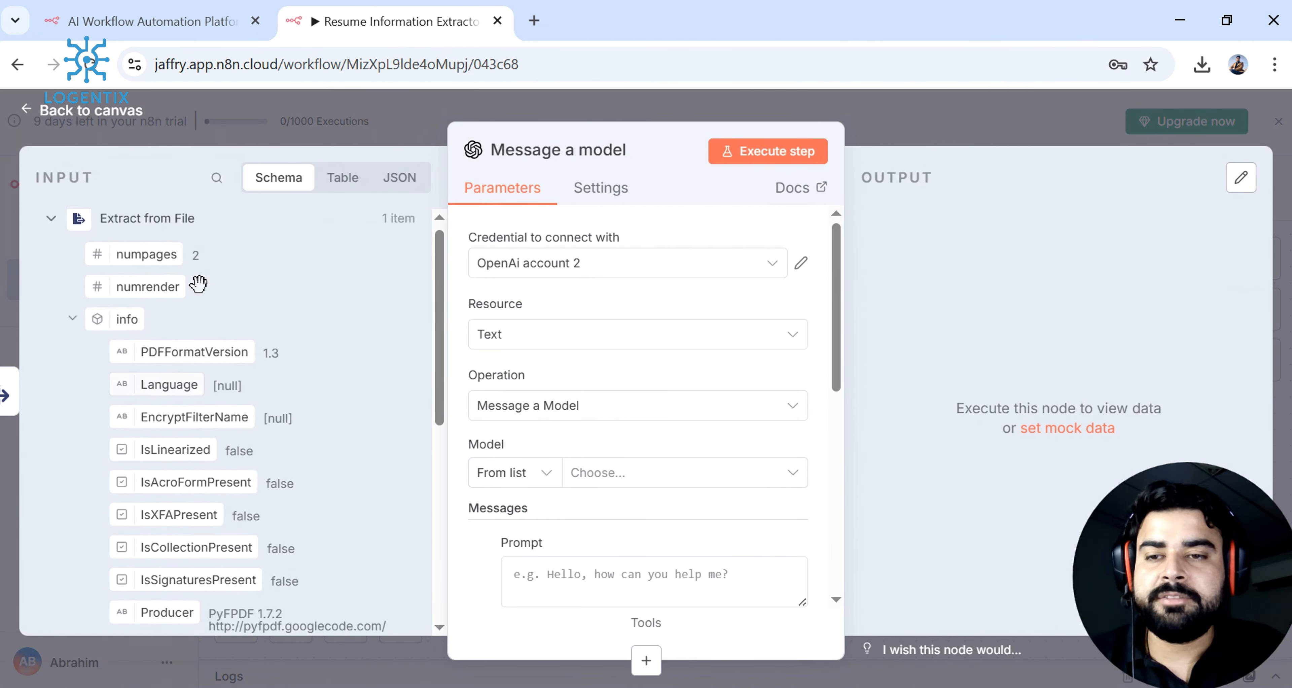
{"action": "scroll", "coordinate": [190, 301], "scroll_direction": "down", "scroll_amount": 8}
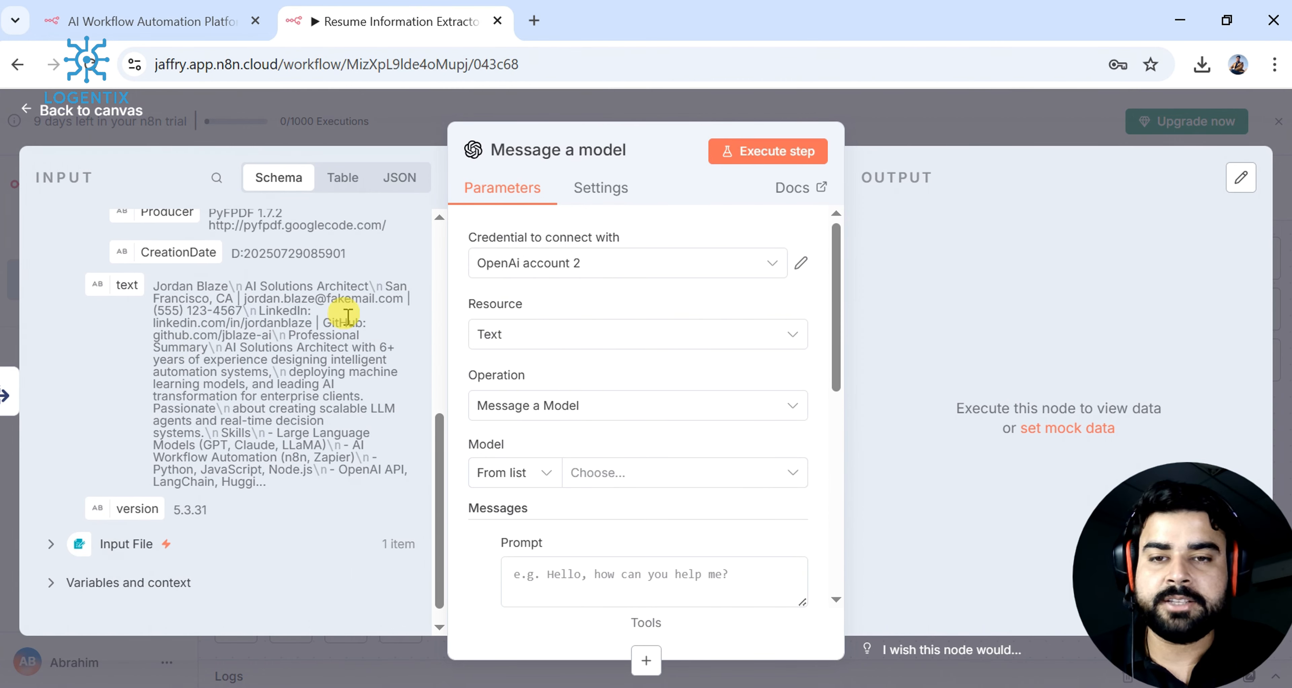
{"action": "scroll", "coordinate": [346, 312], "scroll_direction": "up", "scroll_amount": 8}
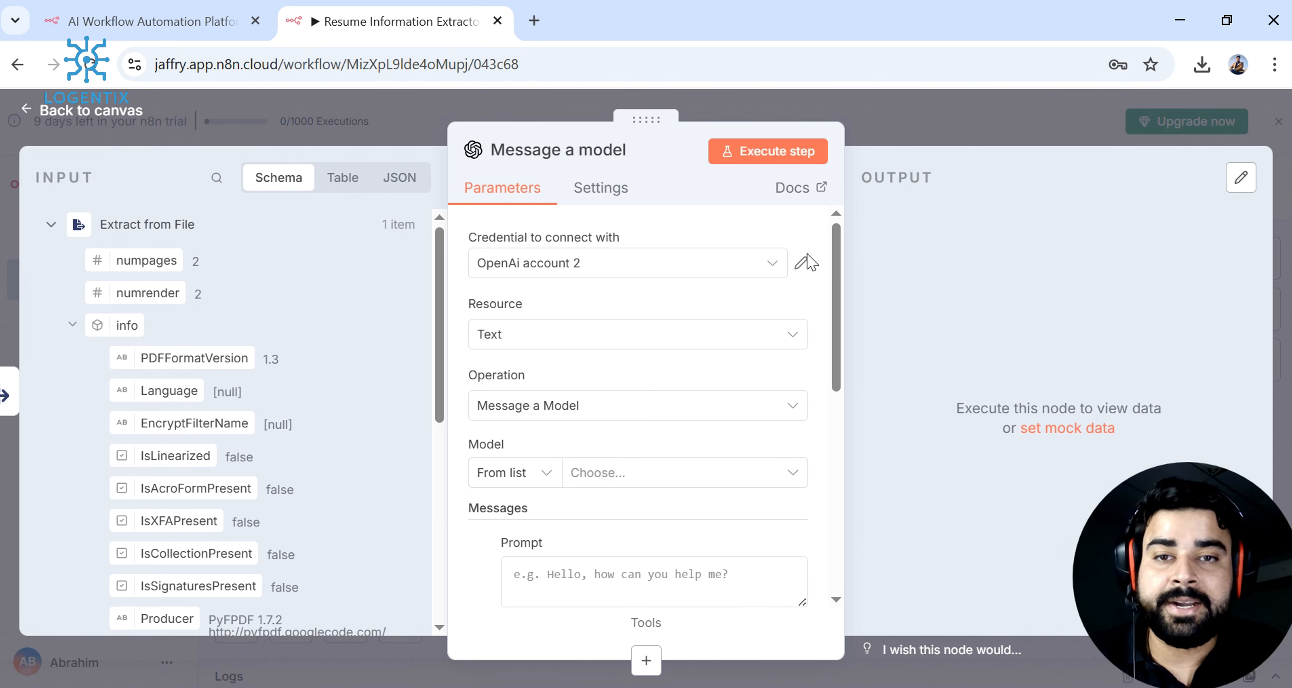
{"action": "scroll", "coordinate": [804, 258], "scroll_direction": "down", "scroll_amount": 2}
{"action": "scroll", "coordinate": [805, 258], "scroll_direction": "up", "scroll_amount": 2}
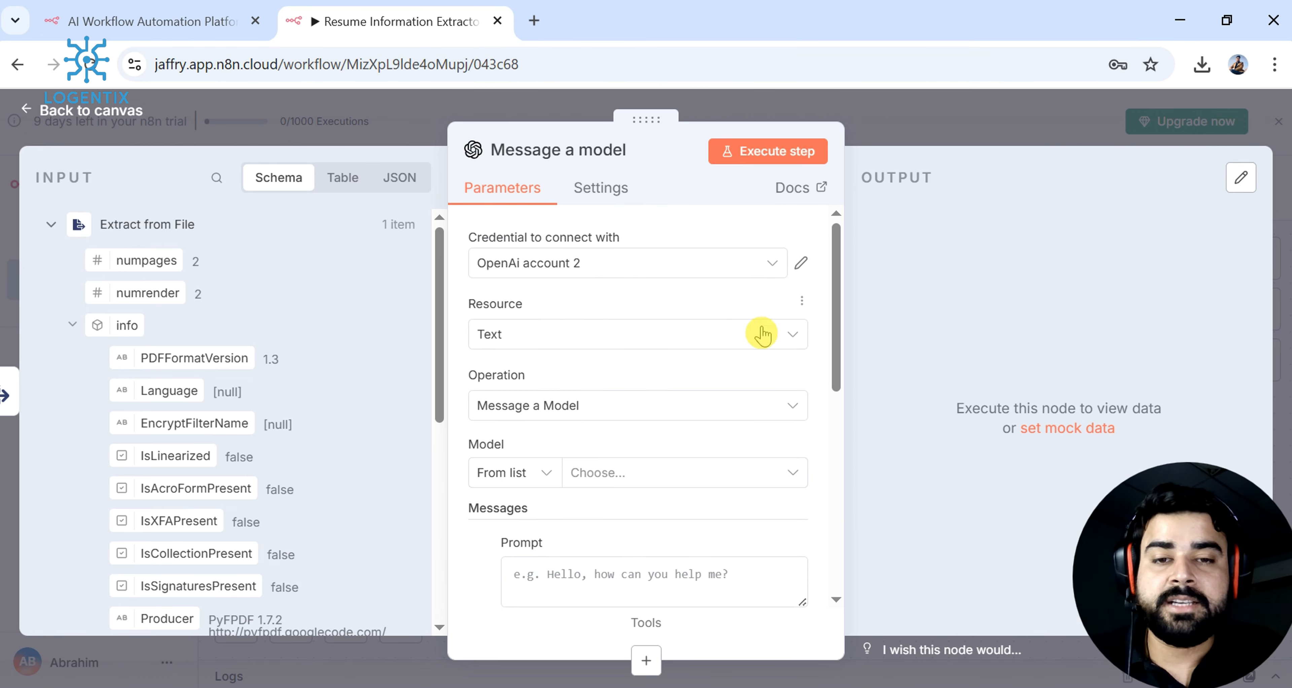
- Choose Message a Model as the operation and select GPT-4O-MINI from the list as the model
{"action": "left_click", "coordinate": [738, 406]}
{"action": "left_click", "coordinate": [695, 461]}
{"action": "scroll", "coordinate": [698, 460], "scroll_direction": "down", "scroll_amount": 3}
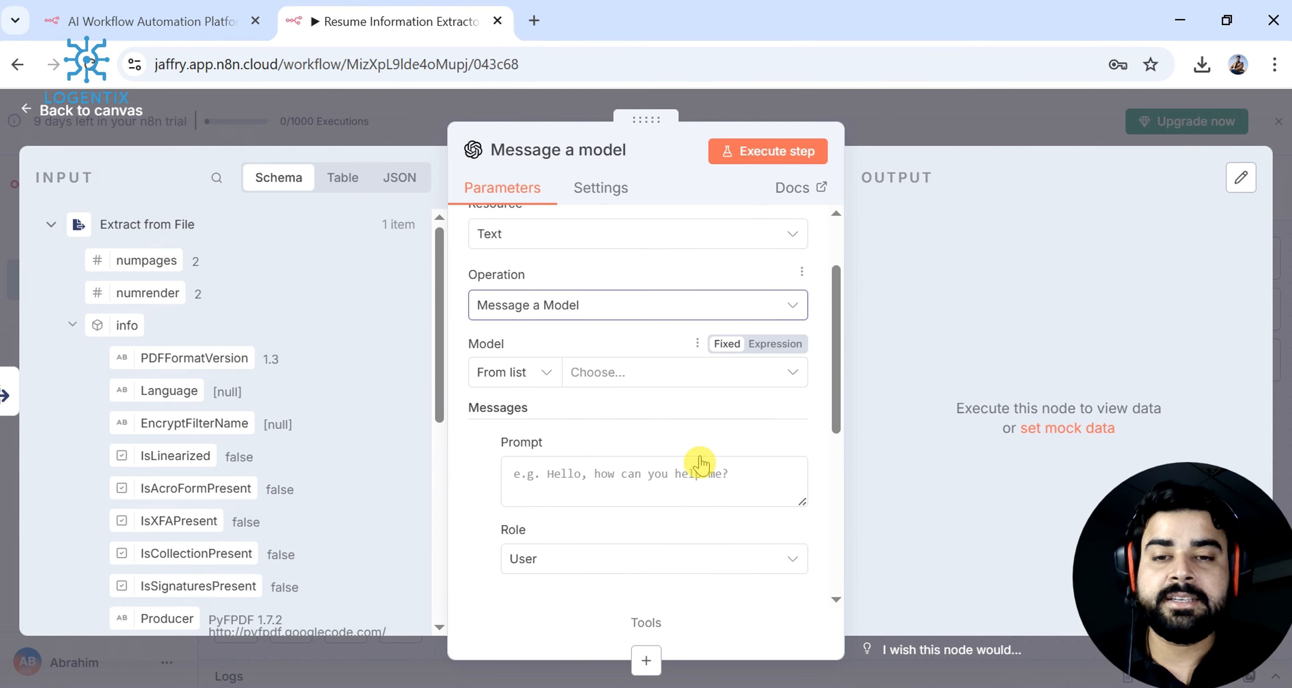
{"action": "left_click", "coordinate": [673, 367]}
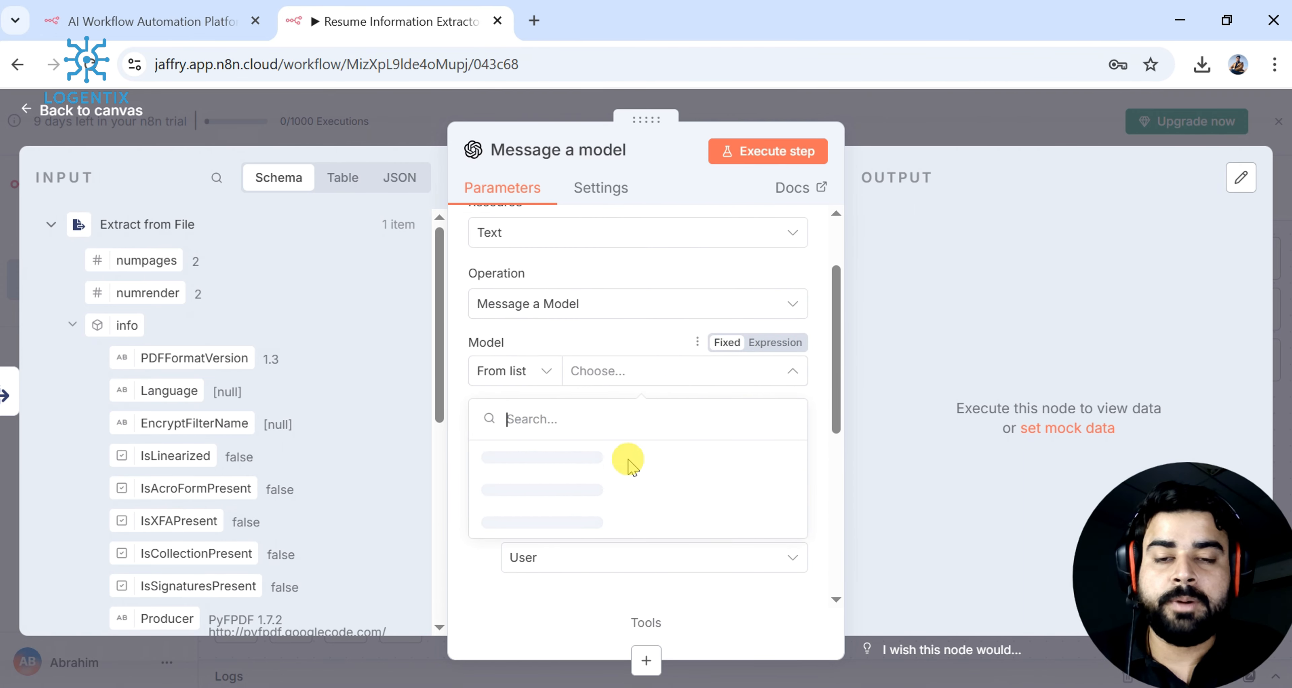
{"action": "scroll", "coordinate": [628, 469], "scroll_direction": "down", "scroll_amount": 6}
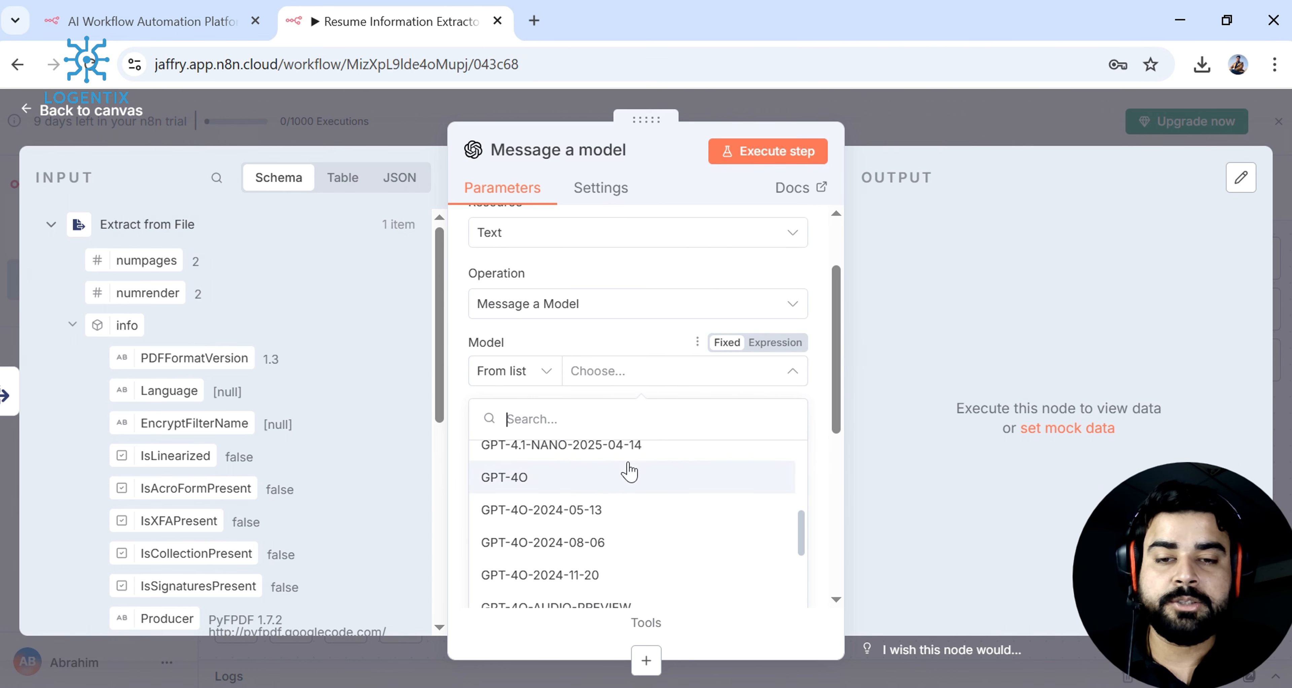
{"action": "scroll", "coordinate": [630, 471], "scroll_direction": "down", "scroll_amount": 2}
{"action": "scroll", "coordinate": [602, 471], "scroll_direction": "down", "scroll_amount": 6}
{"action": "scroll", "coordinate": [513, 498], "scroll_direction": "up", "scroll_amount": 3}
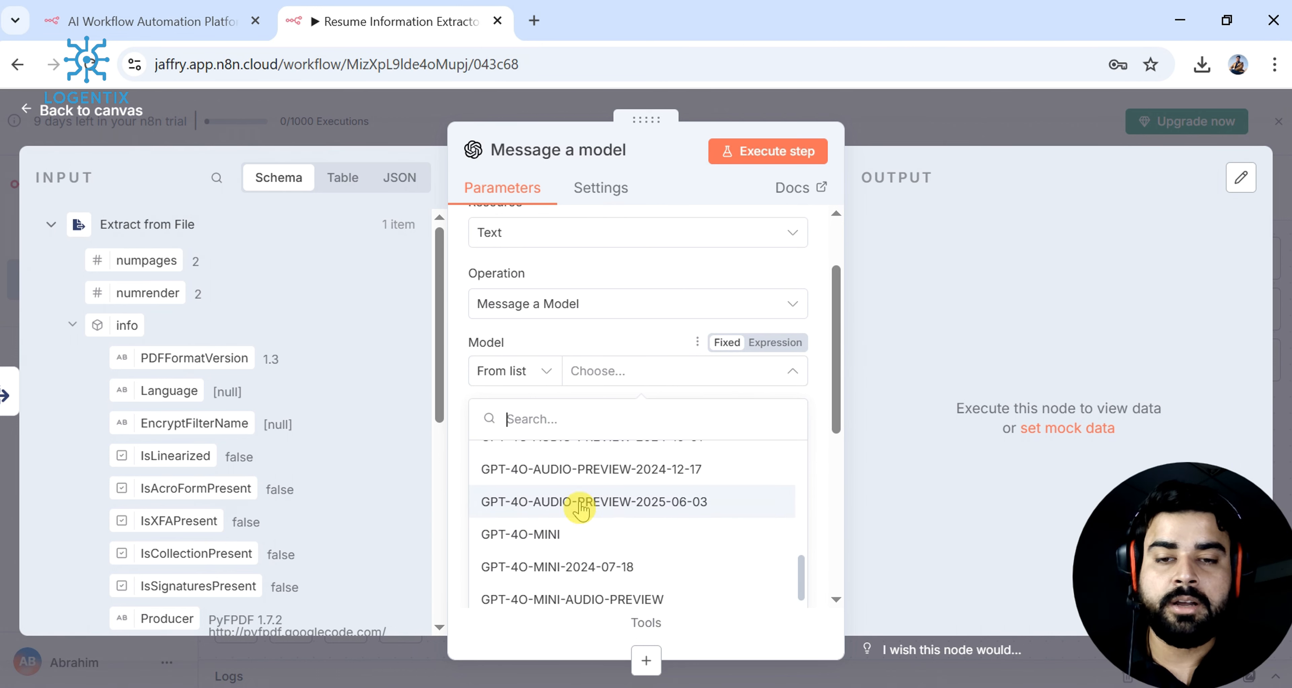
{"action": "left_click", "coordinate": [573, 529]}
{"action": "scroll", "coordinate": [574, 493], "scroll_direction": "down", "scroll_amount": 3}
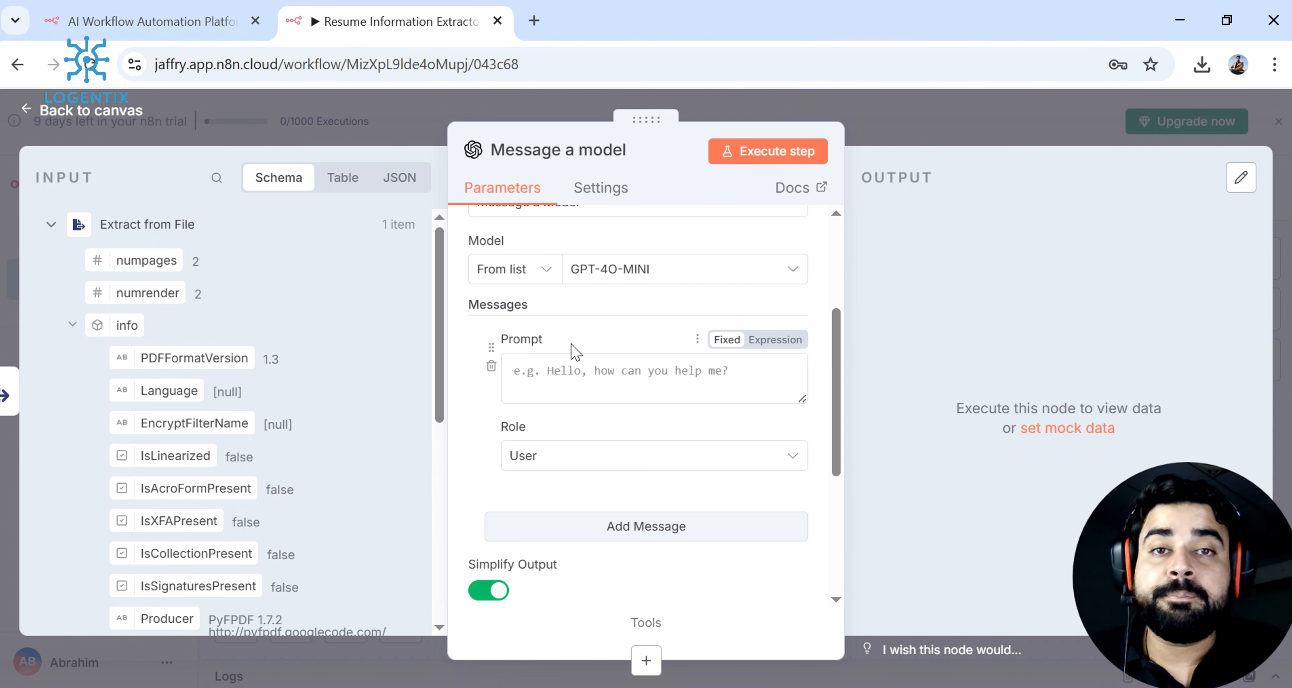
- Set the message prompt to an expression and paste the resume information extraction instructions into its expanded editor
{"action": "left_click", "coordinate": [791, 344]}
{"action": "left_click", "coordinate": [798, 374]}
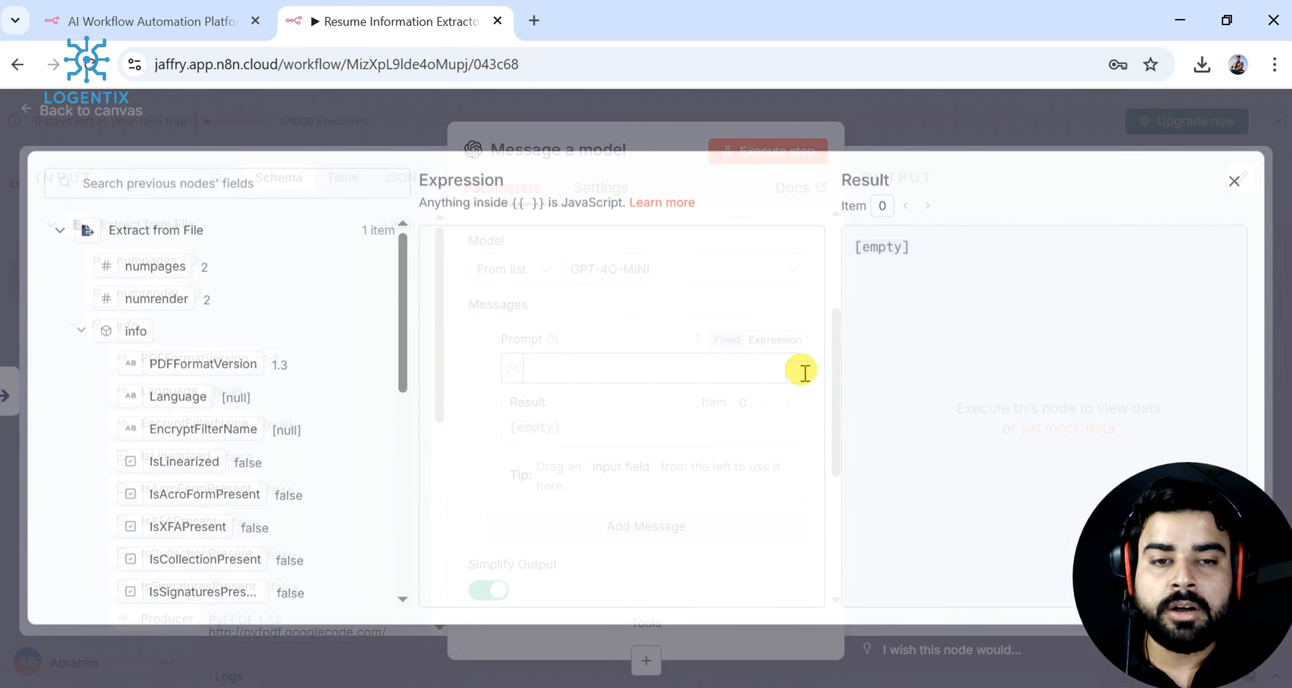
{"action": "left_click", "coordinate": [491, 269]}
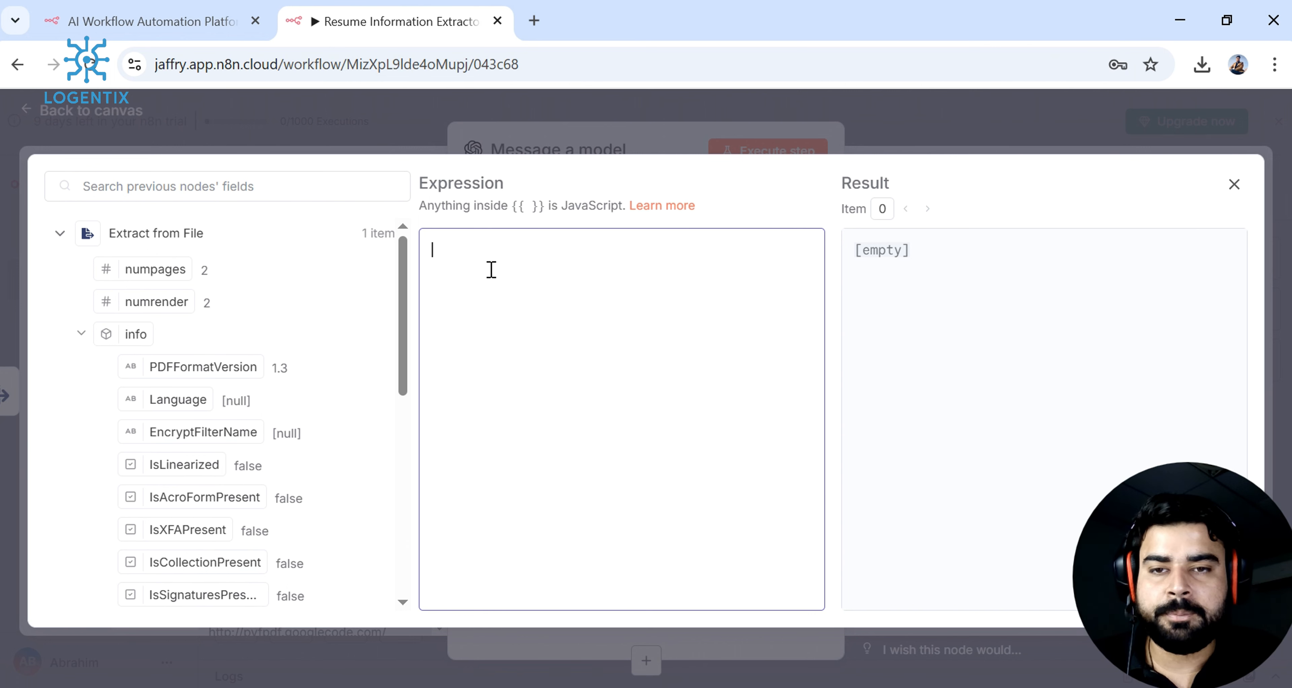
{"action": "key", "text": "ctrl+v"}
{"action": "scroll", "coordinate": [491, 269], "scroll_direction": "up", "scroll_amount": 10}
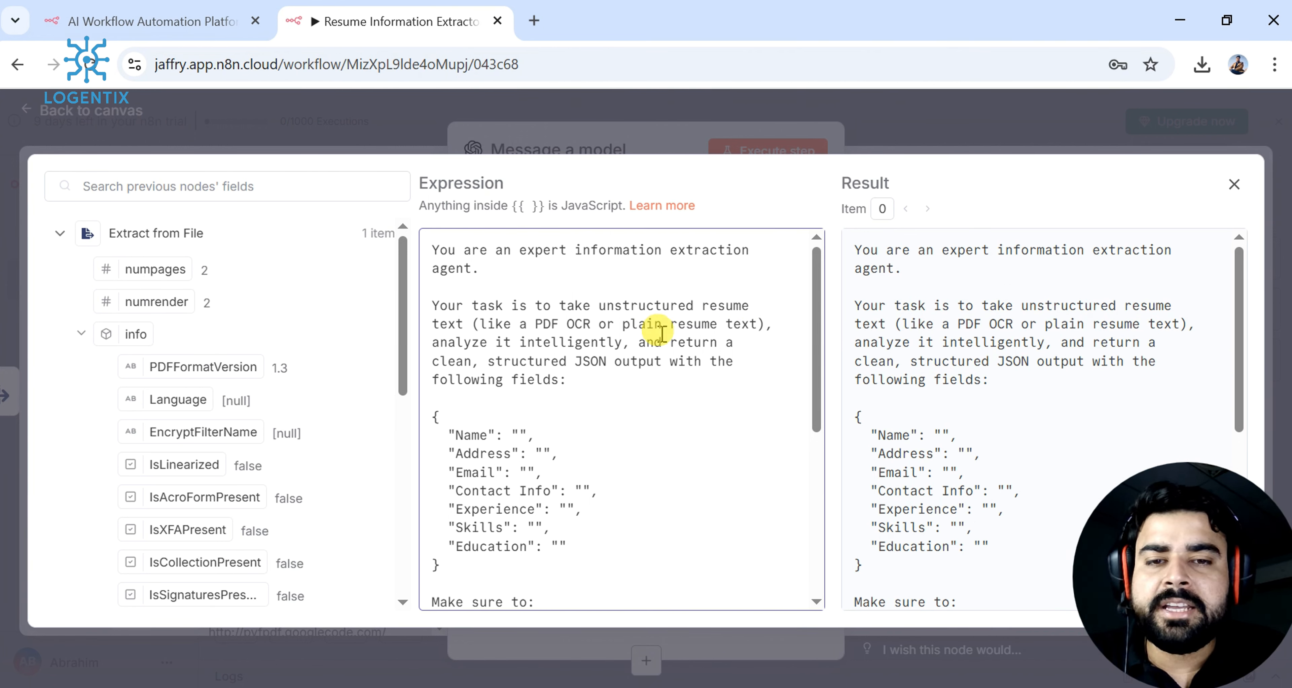
- Replace "(like a PDF OCR or plain resume text)" in the prompt with the Extract from File text field, {{ $json.text }}
{"action": "left_click_drag", "start_coordinate": [765, 324], "coordinate": [475, 329]}
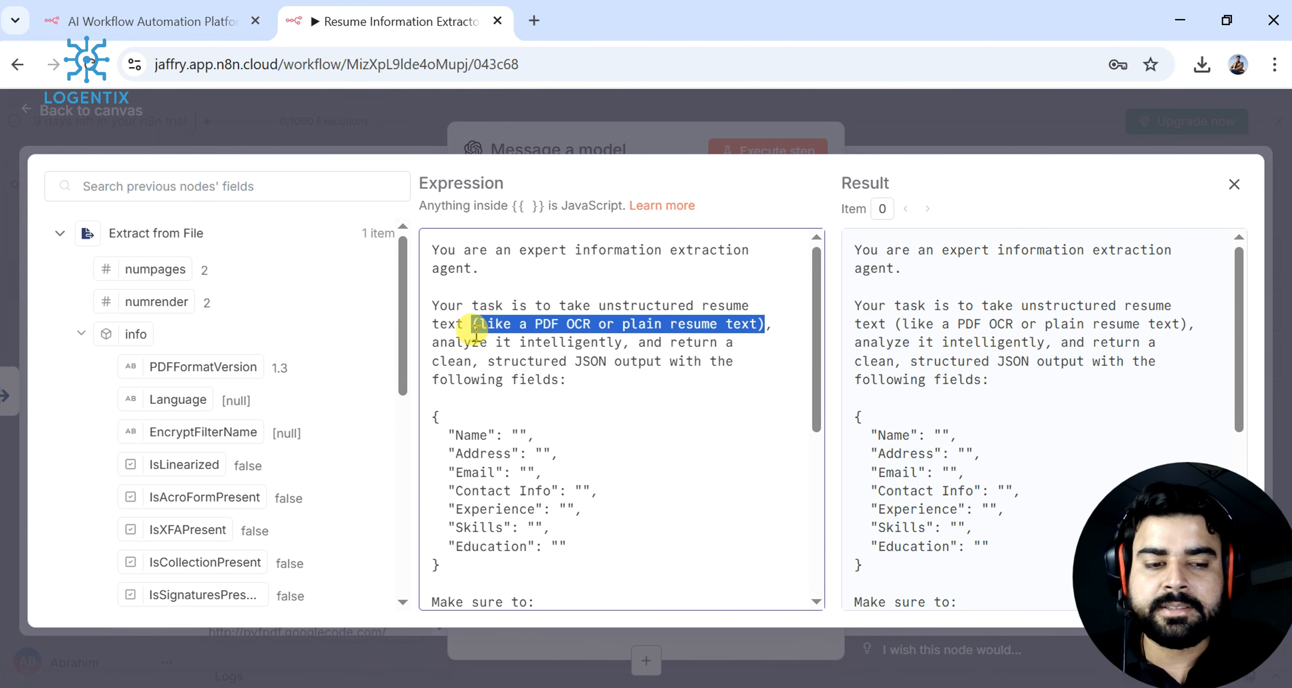
{"action": "key", "text": "BackSpace"}
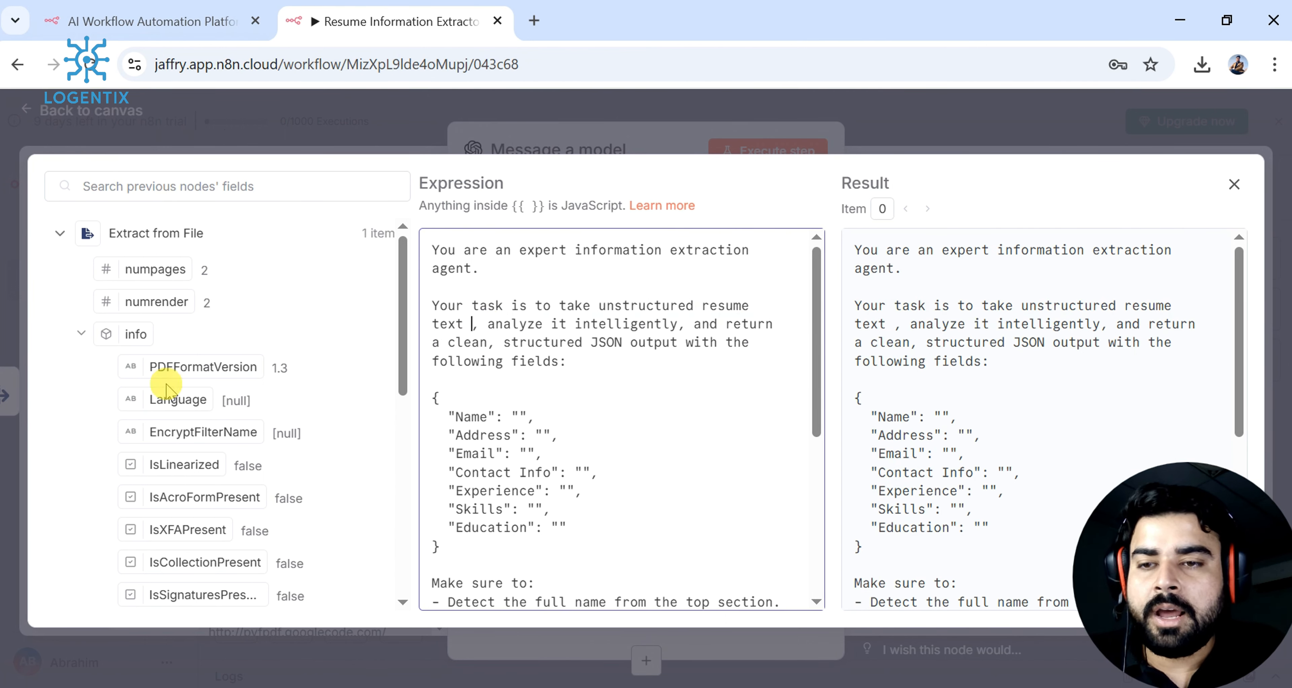
{"action": "scroll", "coordinate": [171, 426], "scroll_direction": "down", "scroll_amount": 8}
{"action": "left_click_drag", "start_coordinate": [124, 290], "coordinate": [472, 324]}
{"action": "left_click", "coordinate": [580, 456]}
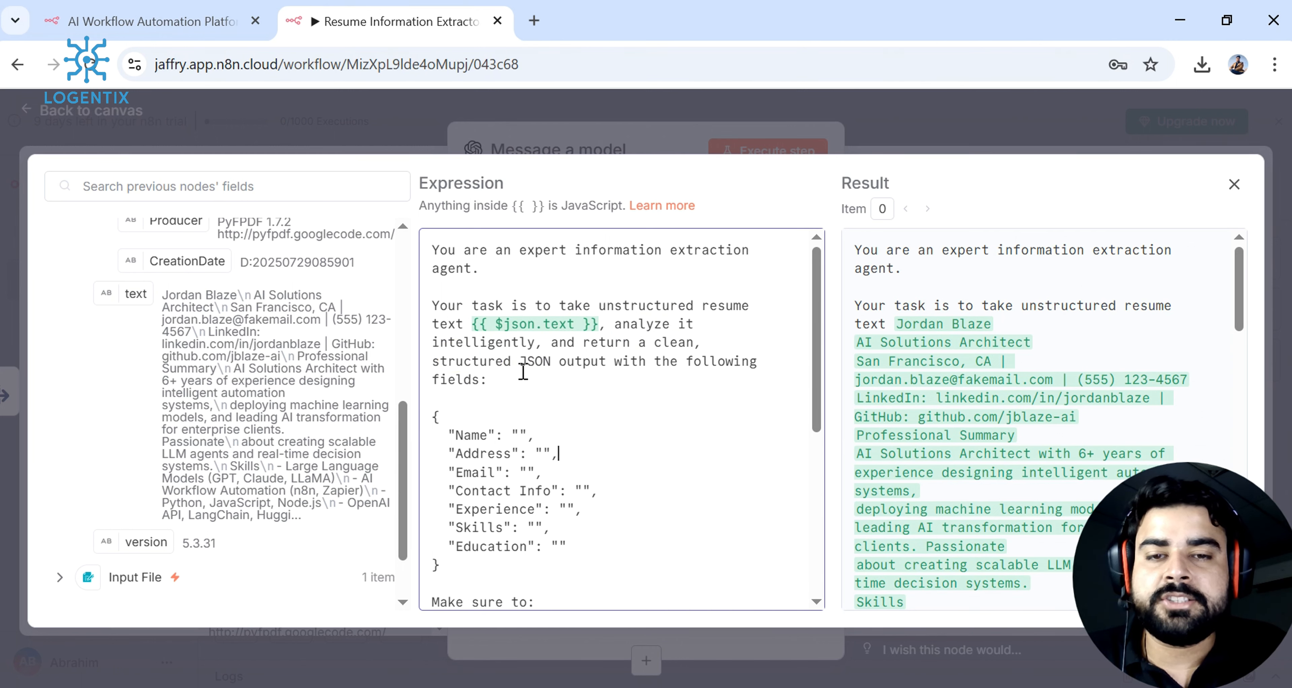
- Insert a space between the empty quotes of each JSON field in the prompt, from Name through Education
{"action": "scroll", "coordinate": [521, 366], "scroll_direction": "down", "scroll_amount": 2}
{"action": "left_click_drag", "start_coordinate": [433, 315], "coordinate": [579, 432]}
{"action": "left_click", "coordinate": [519, 333]}
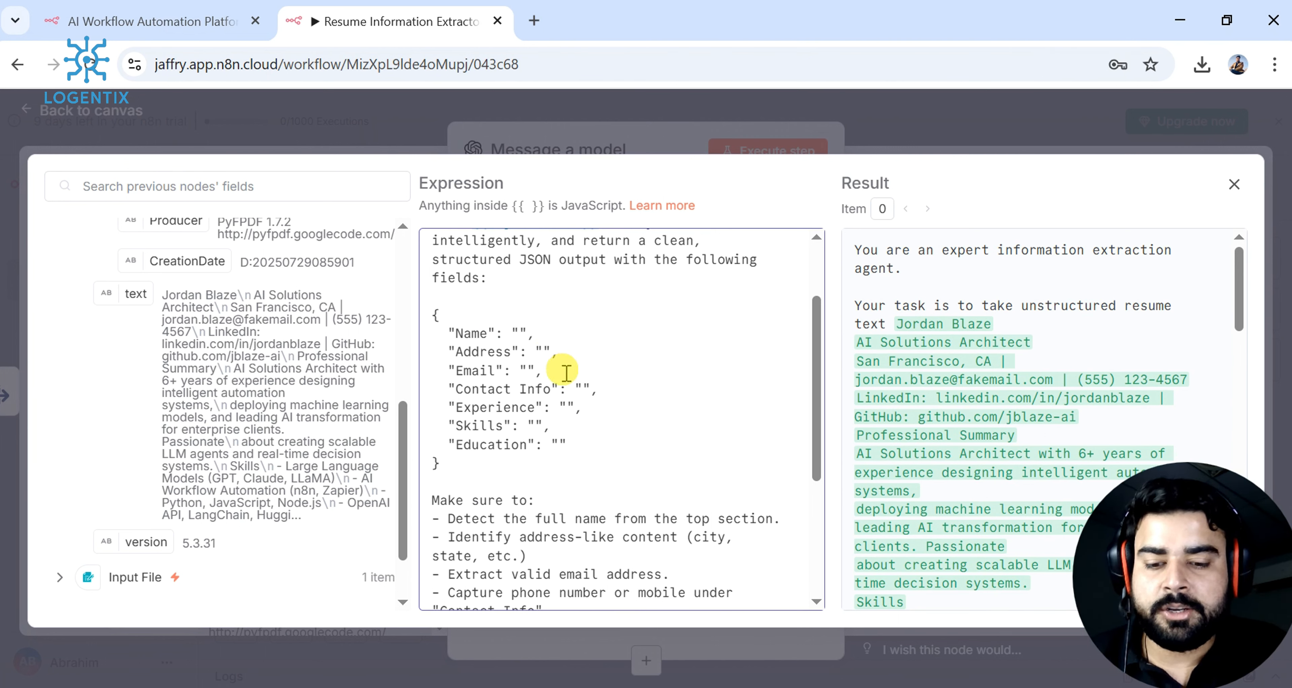
{"action": "left_click", "coordinate": [543, 351]}
{"action": "left_click", "coordinate": [528, 356]}
{"action": "left_click", "coordinate": [527, 372]}
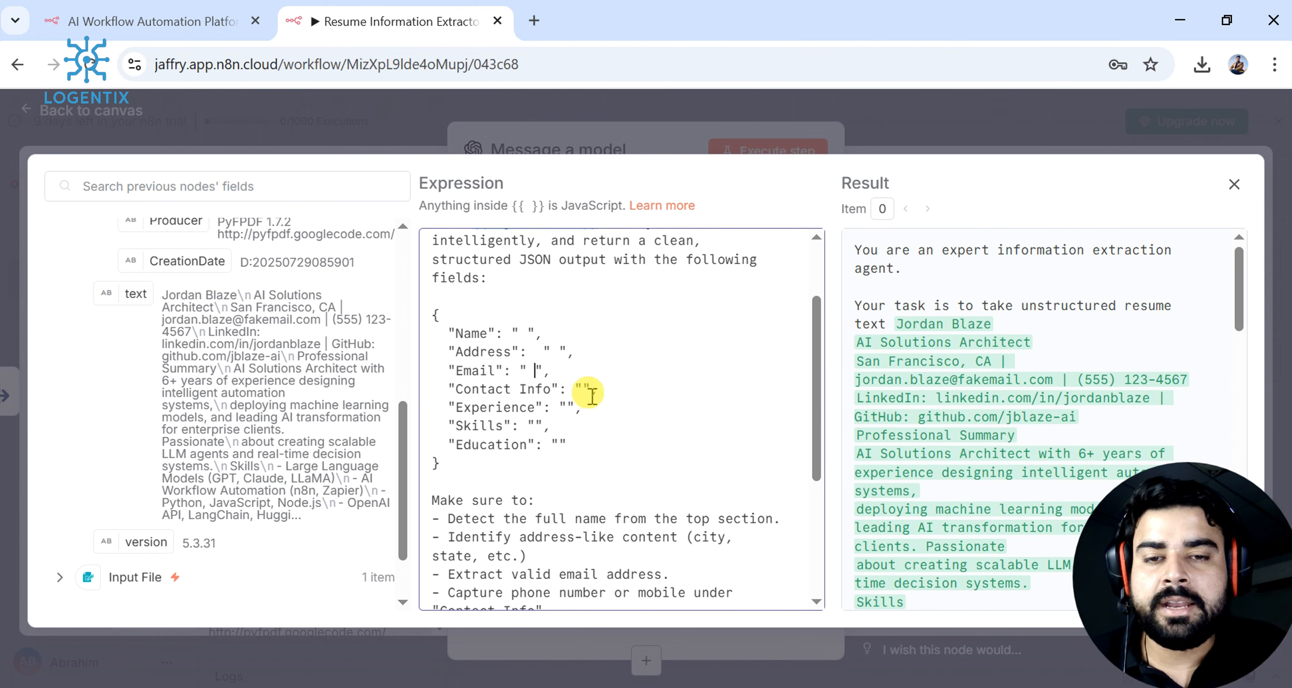
{"action": "left_click", "coordinate": [583, 388]}
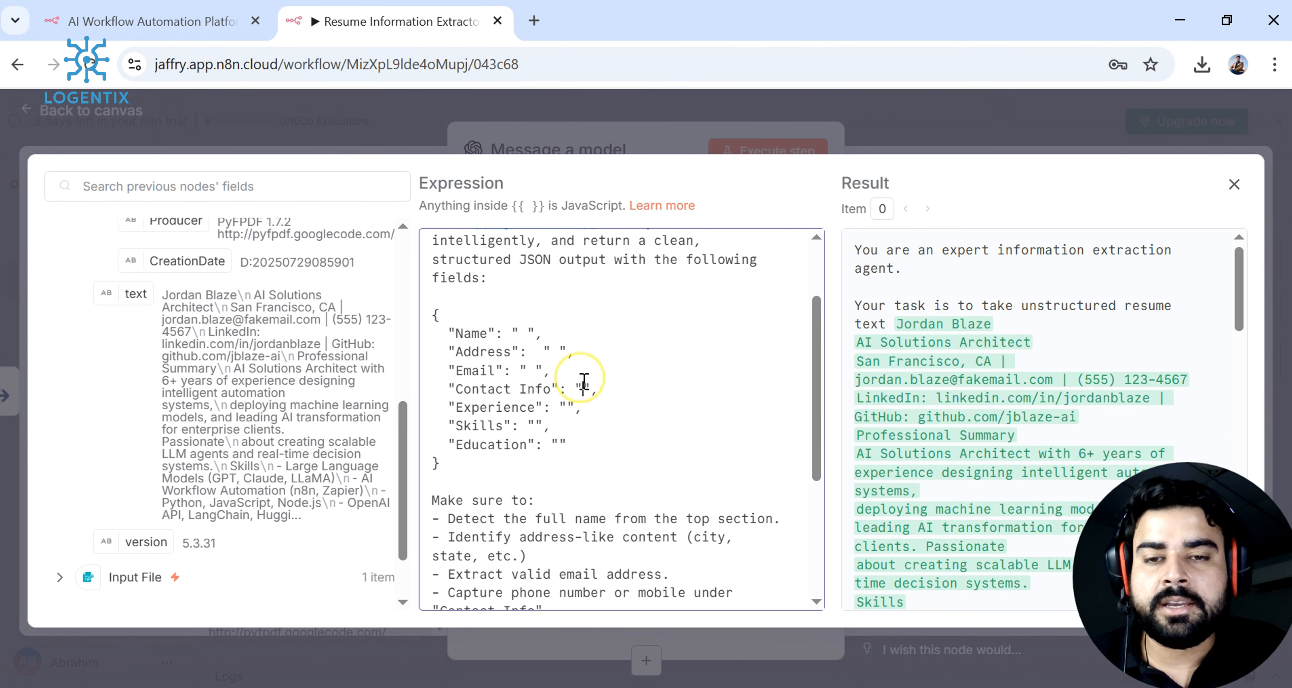
{"action": "left_click", "coordinate": [568, 407]}
{"action": "left_click", "coordinate": [532, 423]}
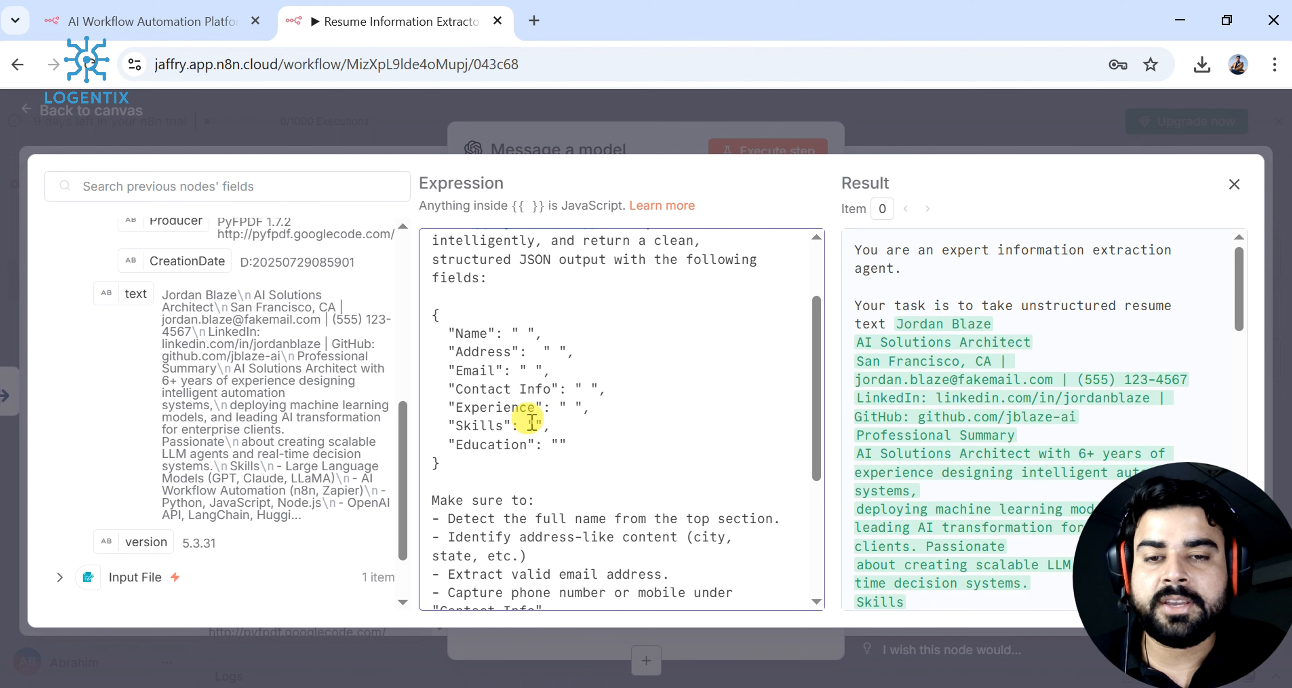
{"action": "left_click", "coordinate": [560, 444]}
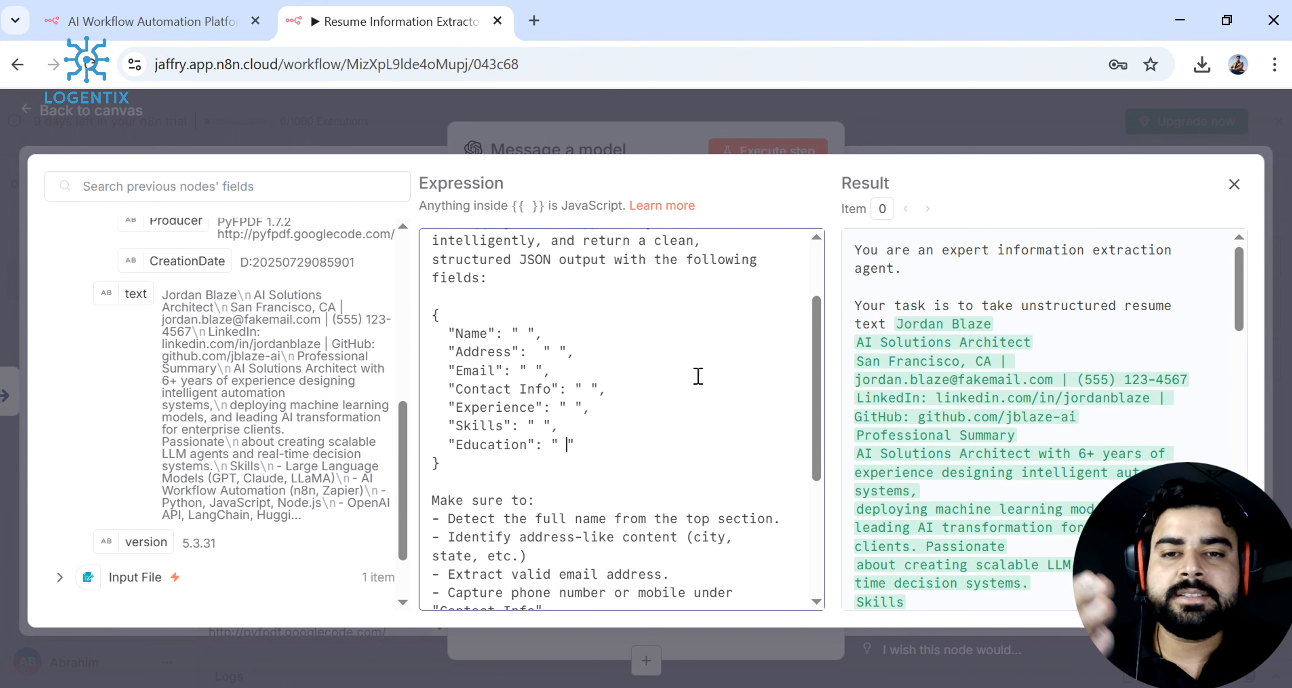
- Close the prompt editor, turn on Output Content as JSON for the Message a model node and execute it
{"action": "scroll", "coordinate": [698, 376], "scroll_direction": "down", "scroll_amount": 4}
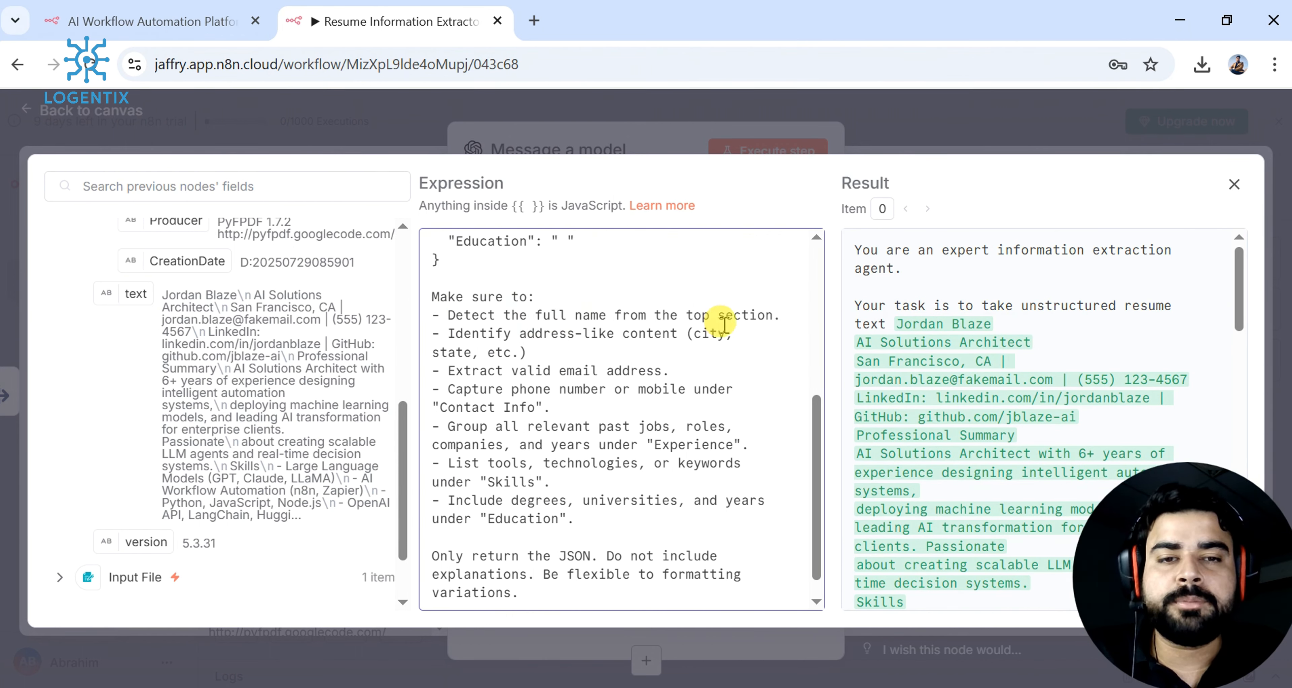
{"action": "scroll", "coordinate": [622, 341], "scroll_direction": "down", "scroll_amount": 1}
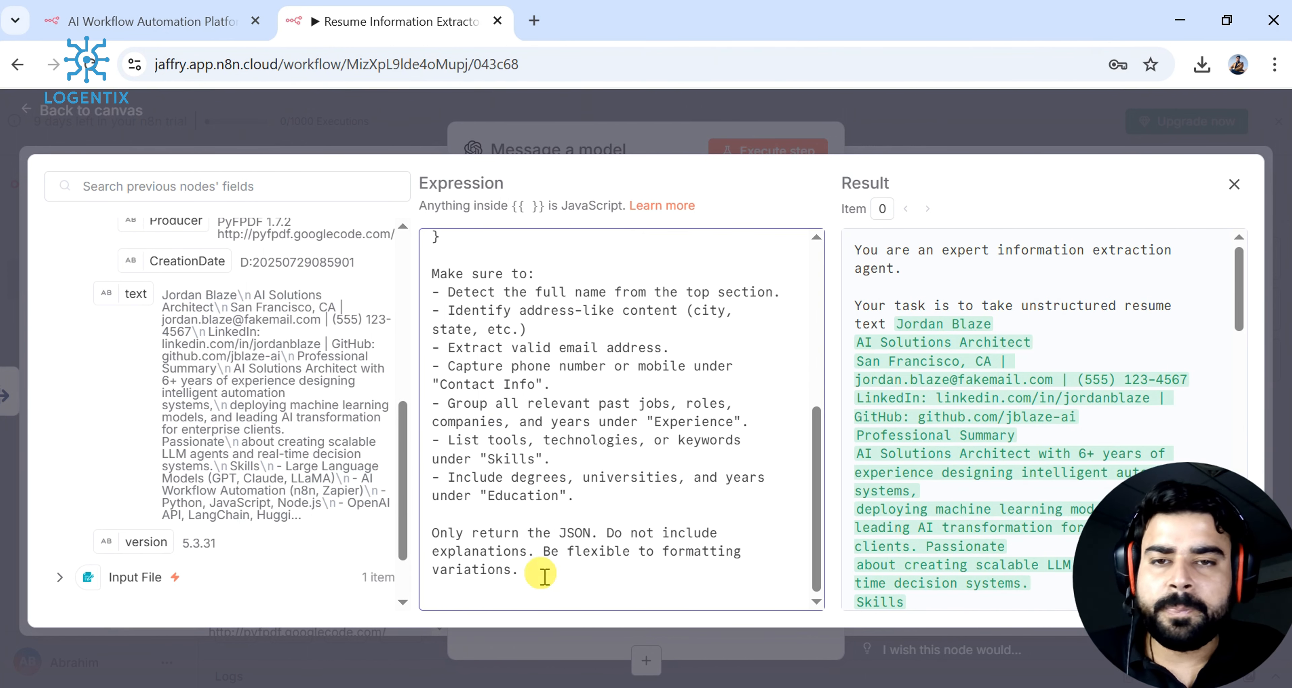
{"action": "scroll", "coordinate": [591, 421], "scroll_direction": "up", "scroll_amount": 8}
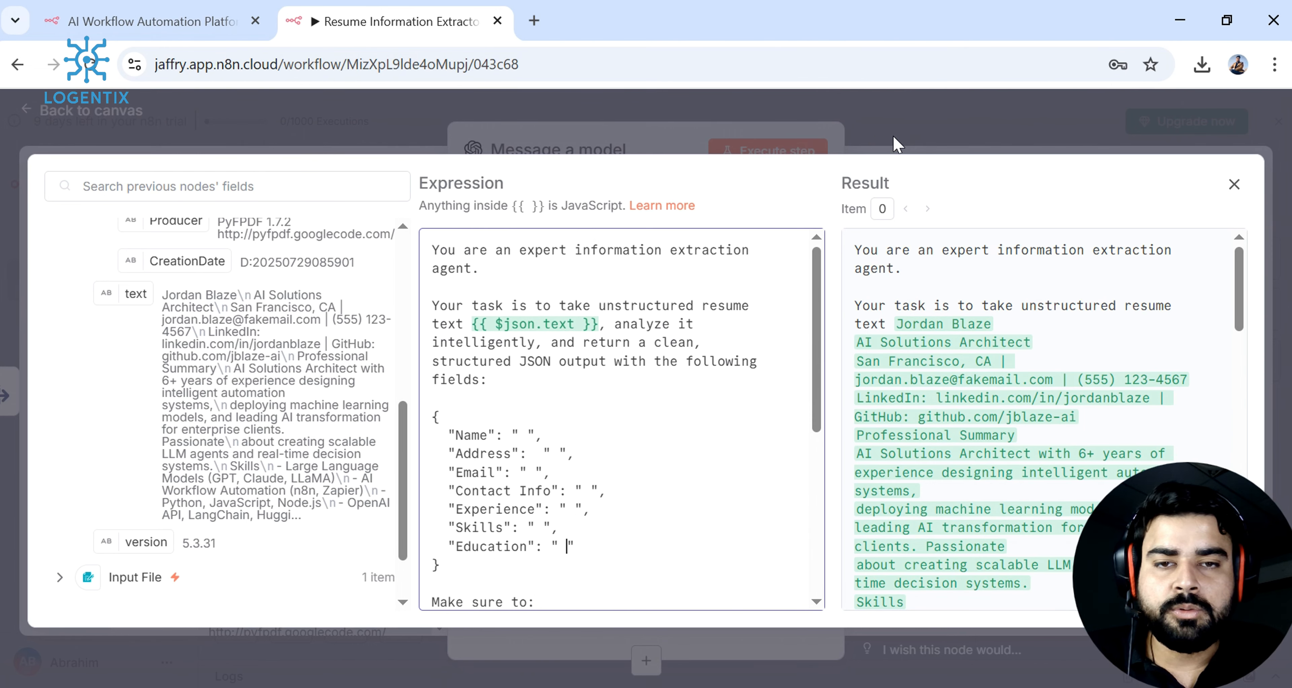
{"action": "left_click", "coordinate": [897, 145]}
{"action": "scroll", "coordinate": [612, 470], "scroll_direction": "down", "scroll_amount": 5}
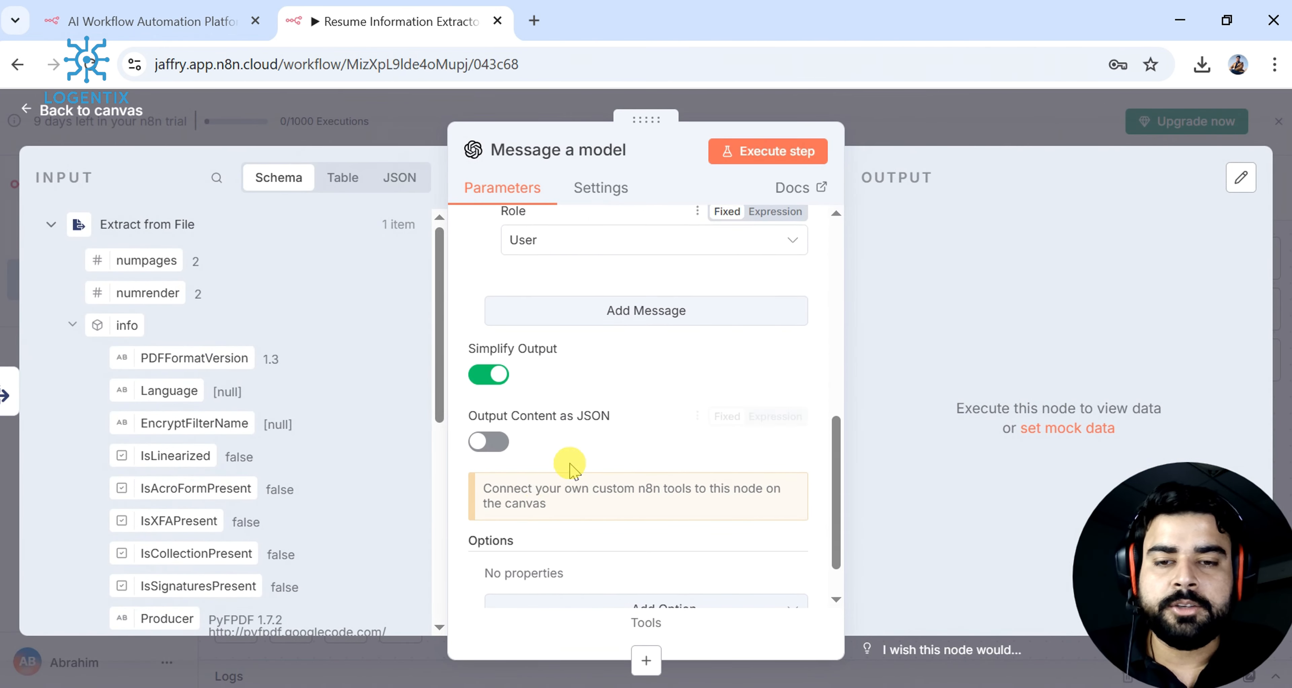
{"action": "left_click", "coordinate": [489, 442]}
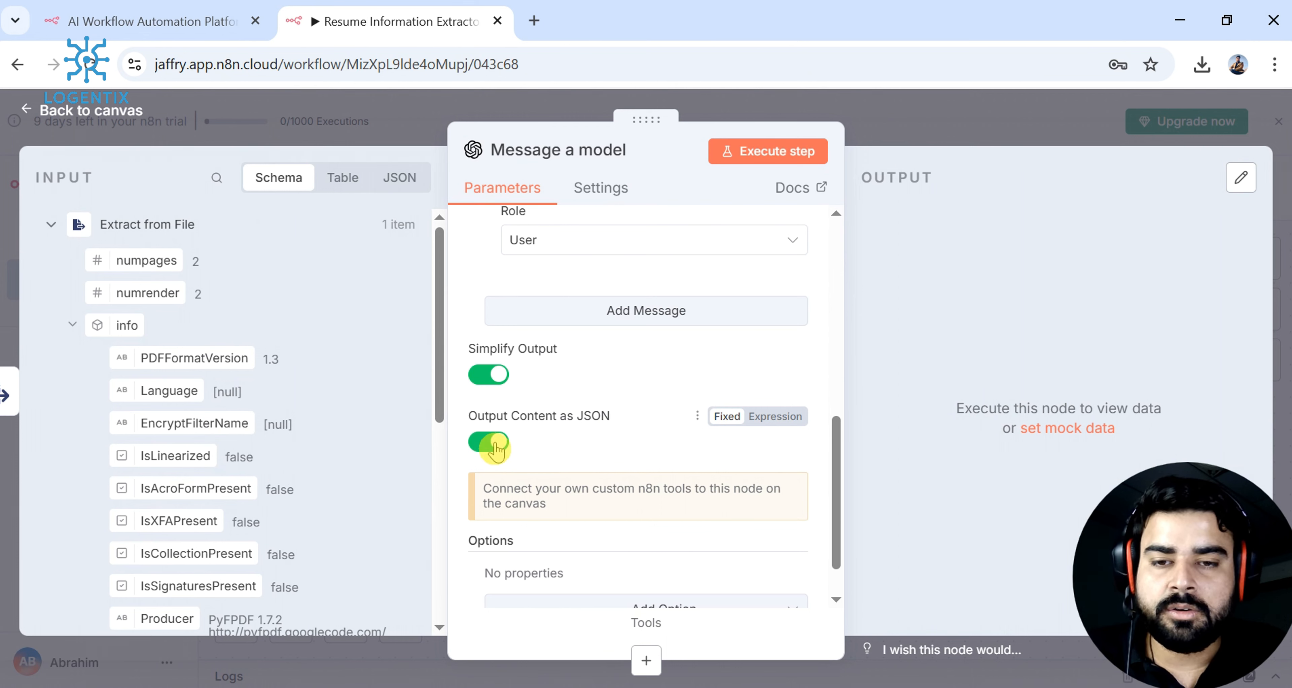
{"action": "scroll", "coordinate": [502, 441], "scroll_direction": "up", "scroll_amount": 3}
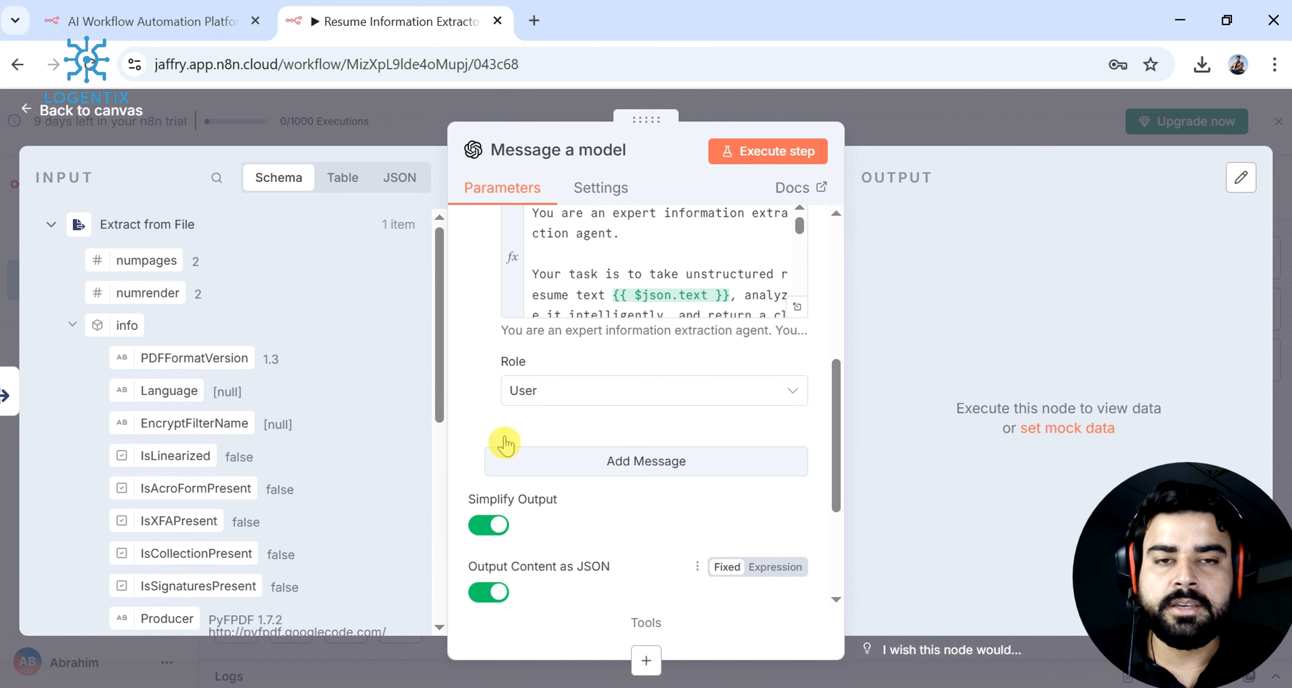
{"action": "left_click", "coordinate": [751, 163]}
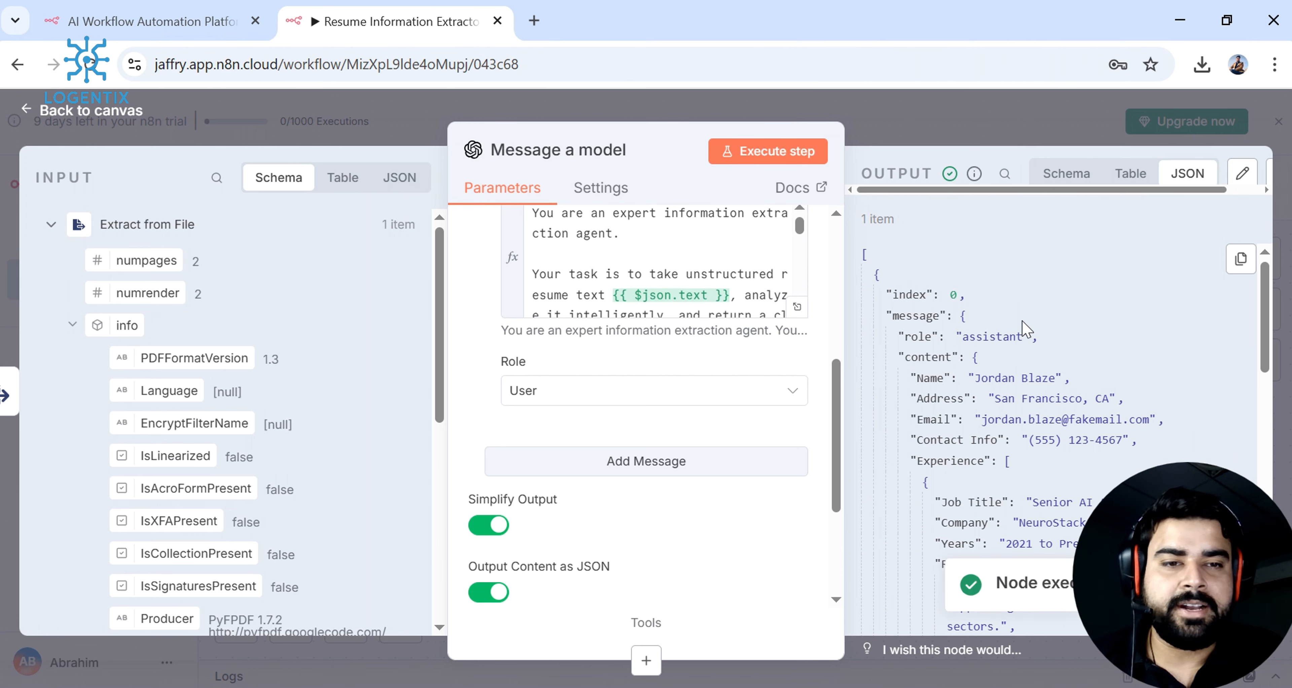
- Examine the extracted contact details, experience, skills and education in the Message a model node's JSON output
{"action": "scroll", "coordinate": [1024, 329], "scroll_direction": "down", "scroll_amount": 3}
{"action": "scroll", "coordinate": [883, 296], "scroll_direction": "up", "scroll_amount": 3}
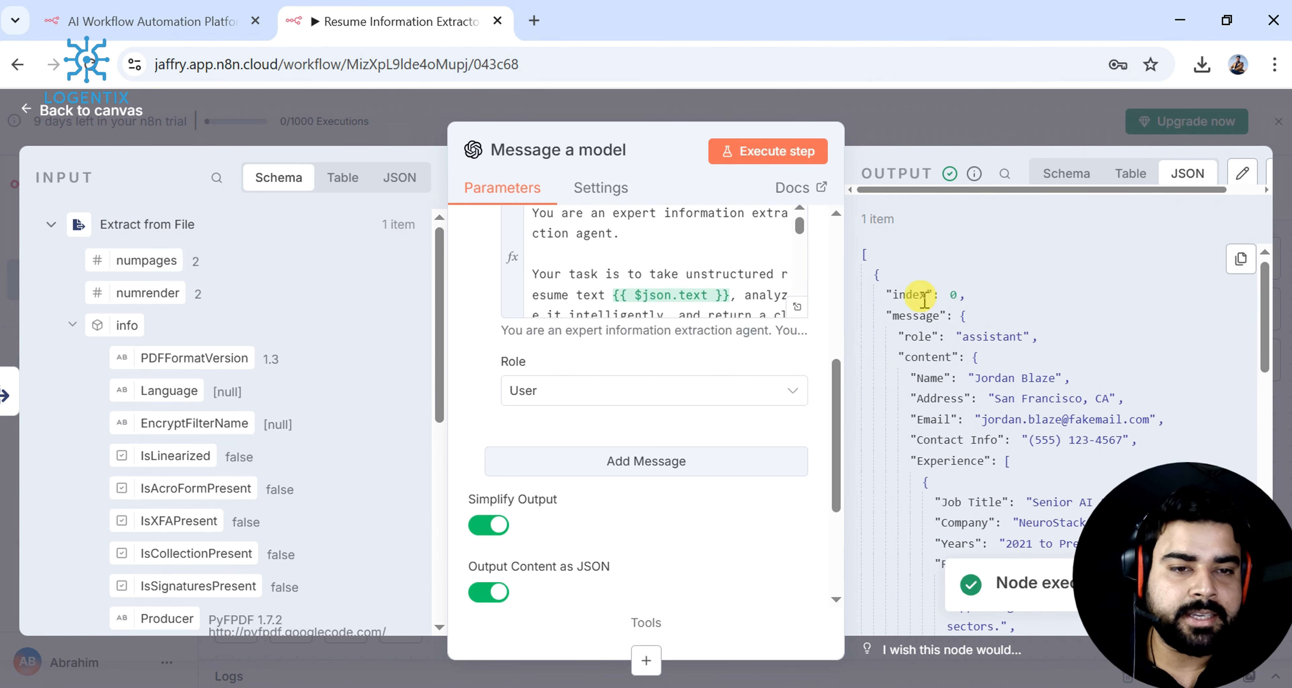
{"action": "scroll", "coordinate": [905, 266], "scroll_direction": "down", "scroll_amount": 2}
{"action": "scroll", "coordinate": [867, 256], "scroll_direction": "up", "scroll_amount": 2}
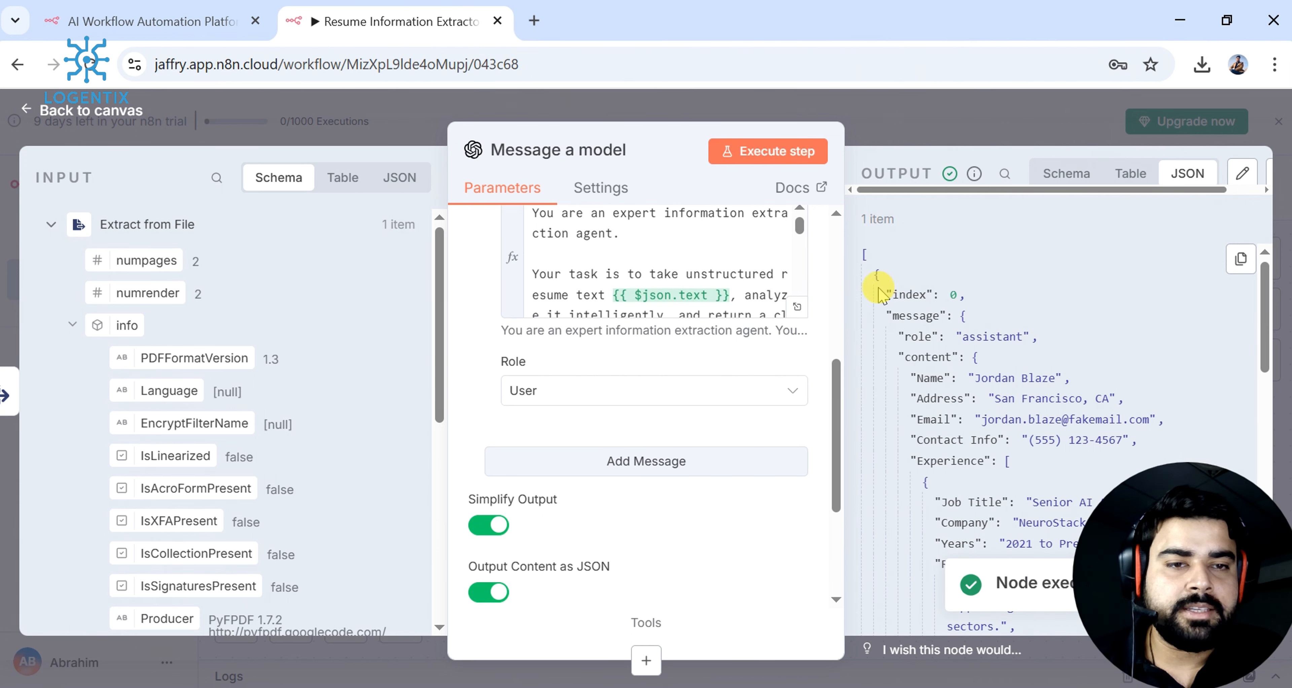
{"action": "scroll", "coordinate": [893, 291], "scroll_direction": "down", "scroll_amount": 2}
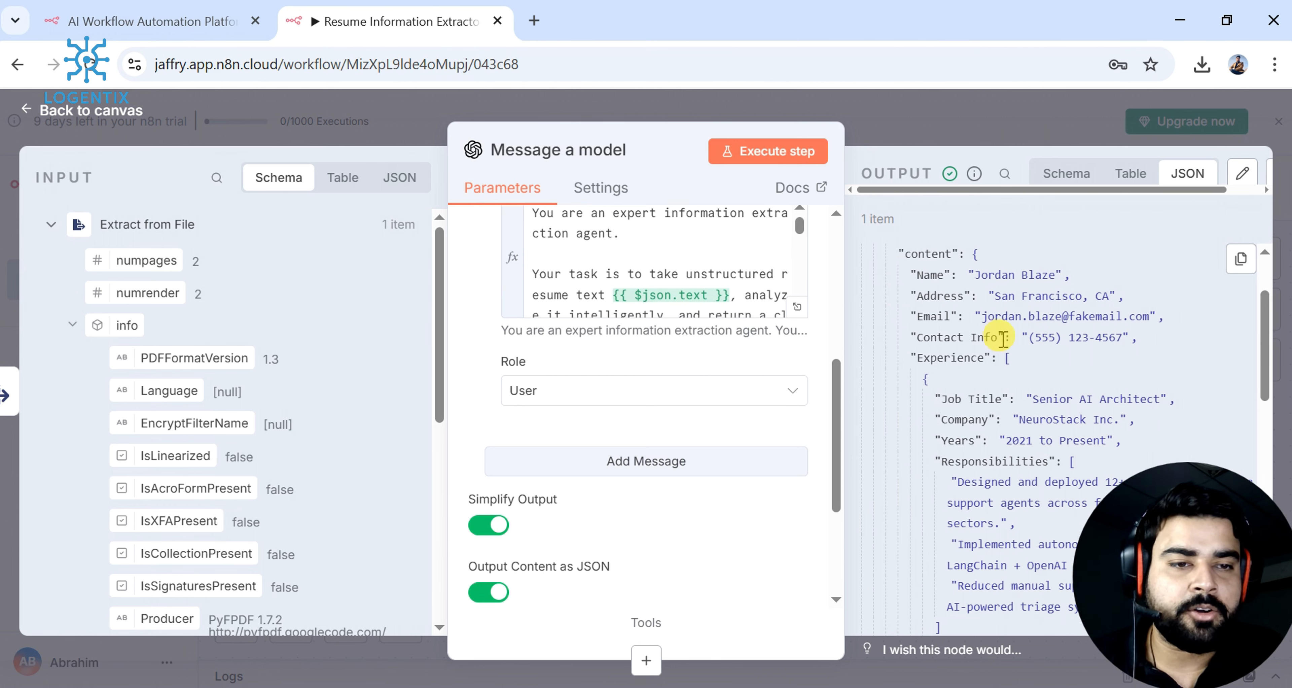
{"action": "scroll", "coordinate": [994, 359], "scroll_direction": "down", "scroll_amount": 2}
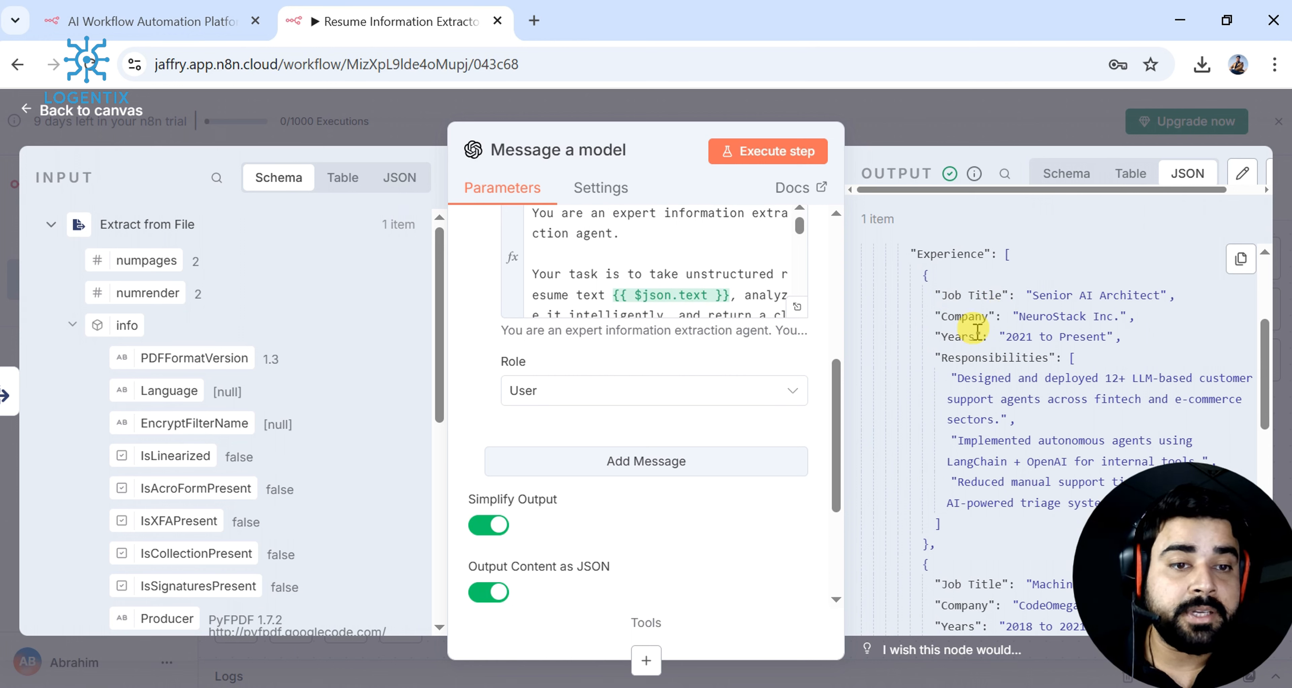
{"action": "scroll", "coordinate": [986, 346], "scroll_direction": "down", "scroll_amount": 5}
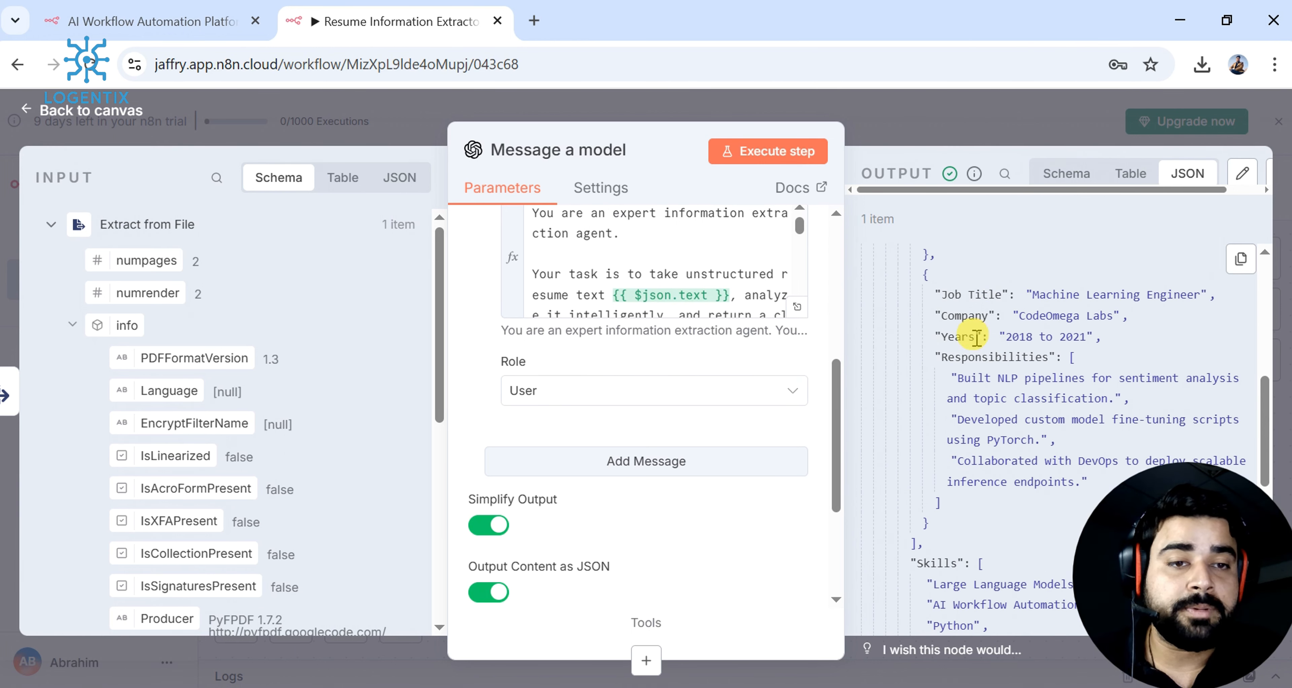
{"action": "scroll", "coordinate": [978, 336], "scroll_direction": "down", "scroll_amount": 5}
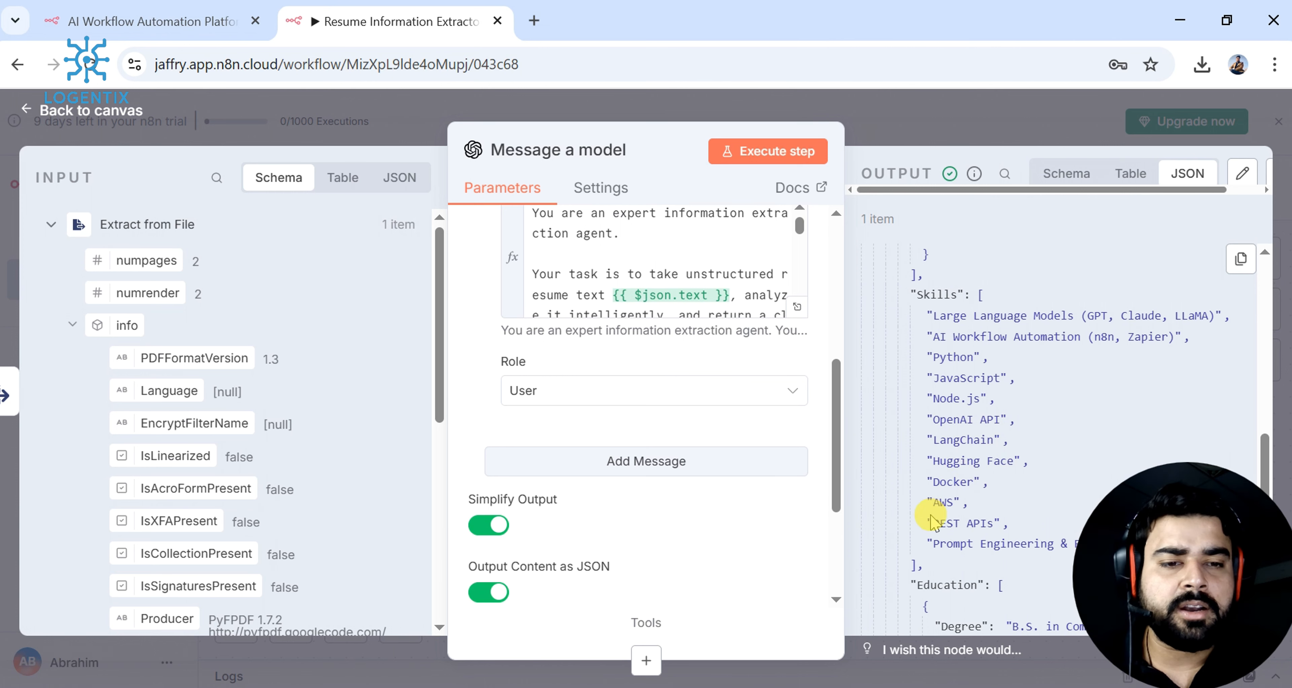
{"action": "scroll", "coordinate": [951, 508], "scroll_direction": "down", "scroll_amount": 6}
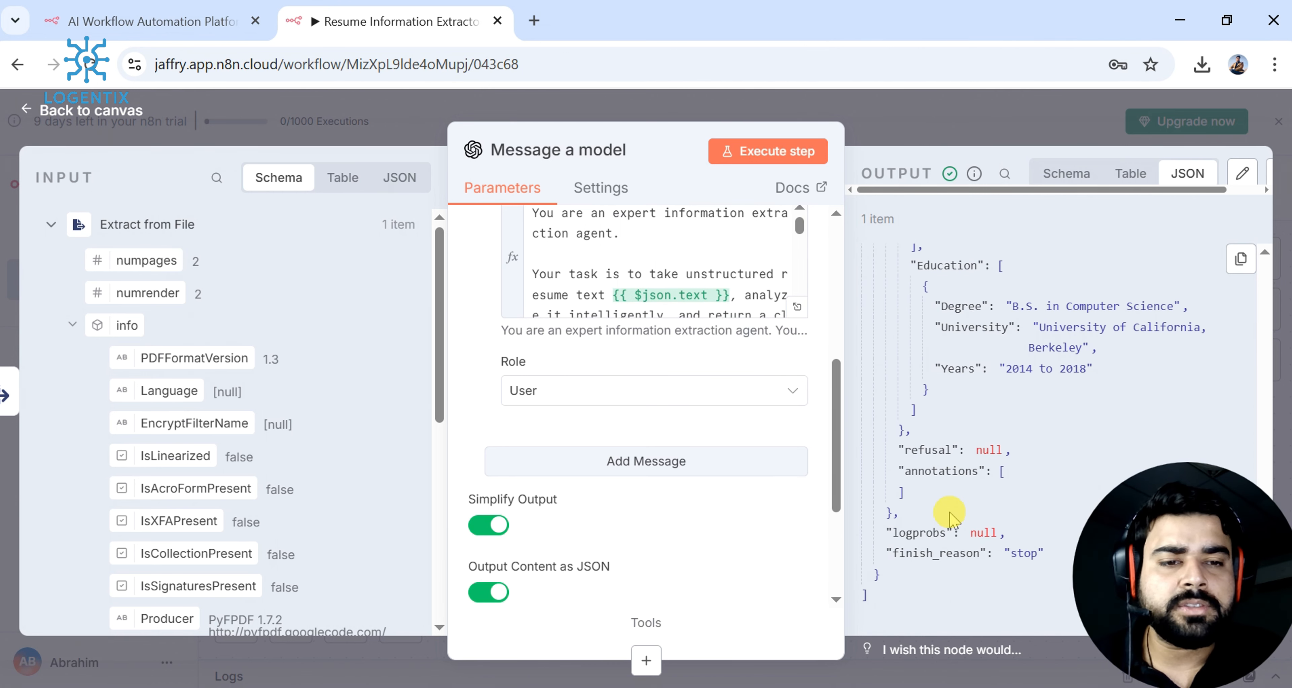
{"action": "scroll", "coordinate": [953, 520], "scroll_direction": "up", "scroll_amount": 2}
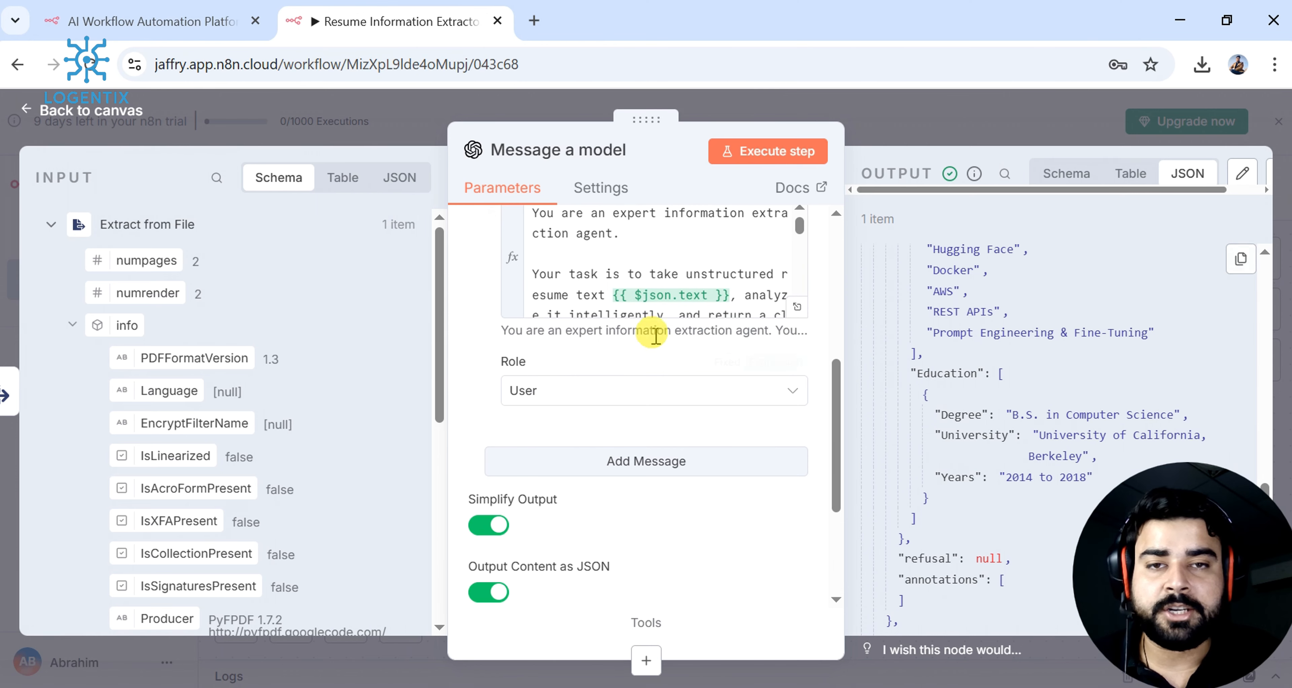
- Reopen the prompt in the expanded editor, check its list of JSON fields and close it
{"action": "scroll", "coordinate": [656, 335], "scroll_direction": "up", "scroll_amount": 4}
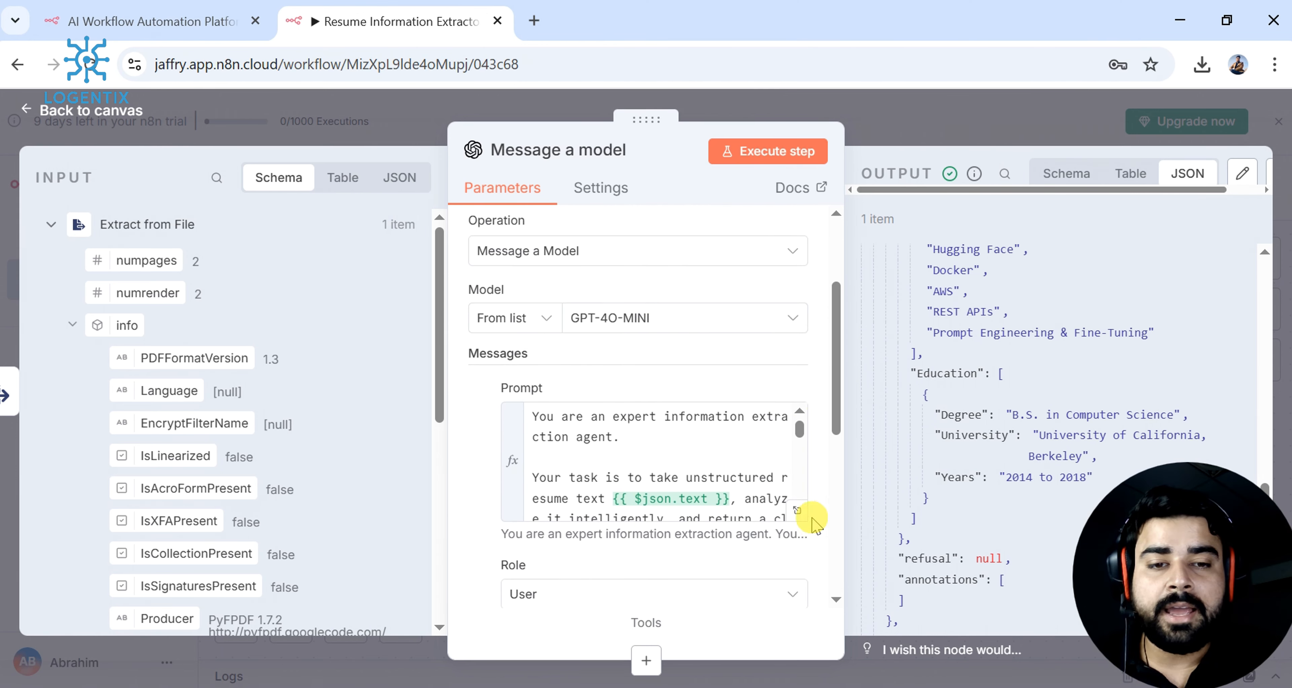
{"action": "left_click", "coordinate": [798, 510]}
{"action": "scroll", "coordinate": [513, 331], "scroll_direction": "down", "scroll_amount": 5}
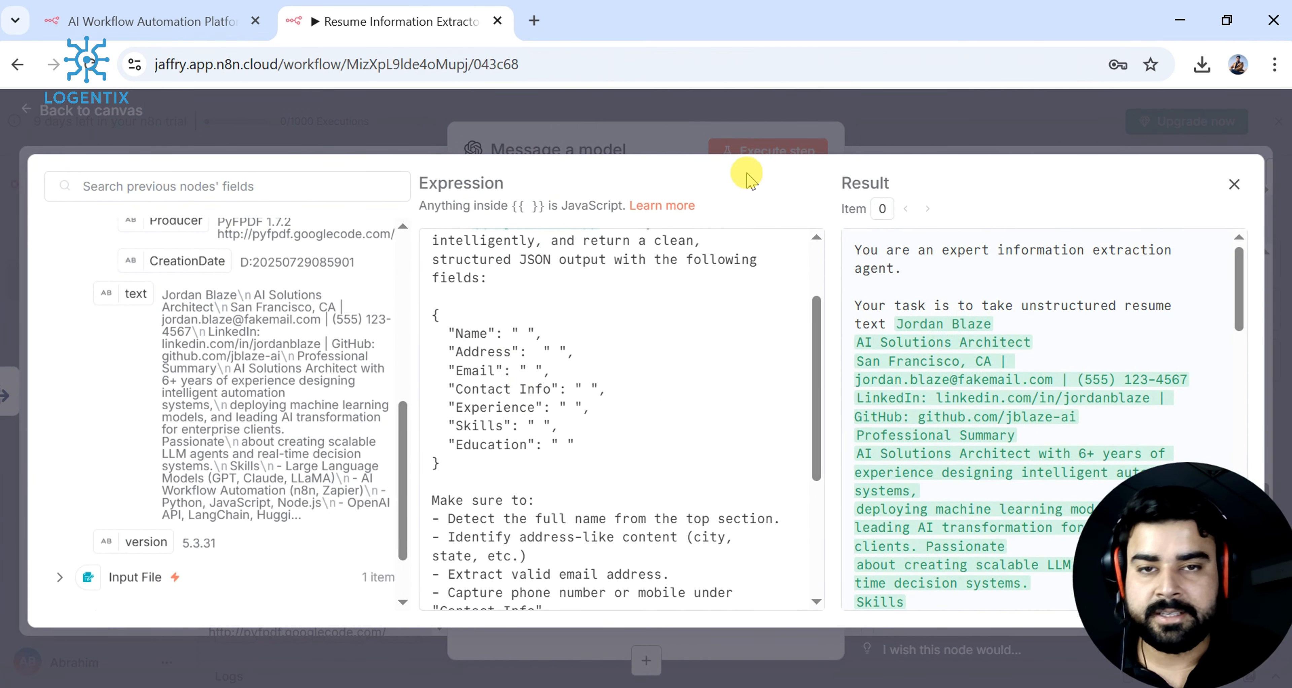
{"action": "left_click", "coordinate": [937, 125]}
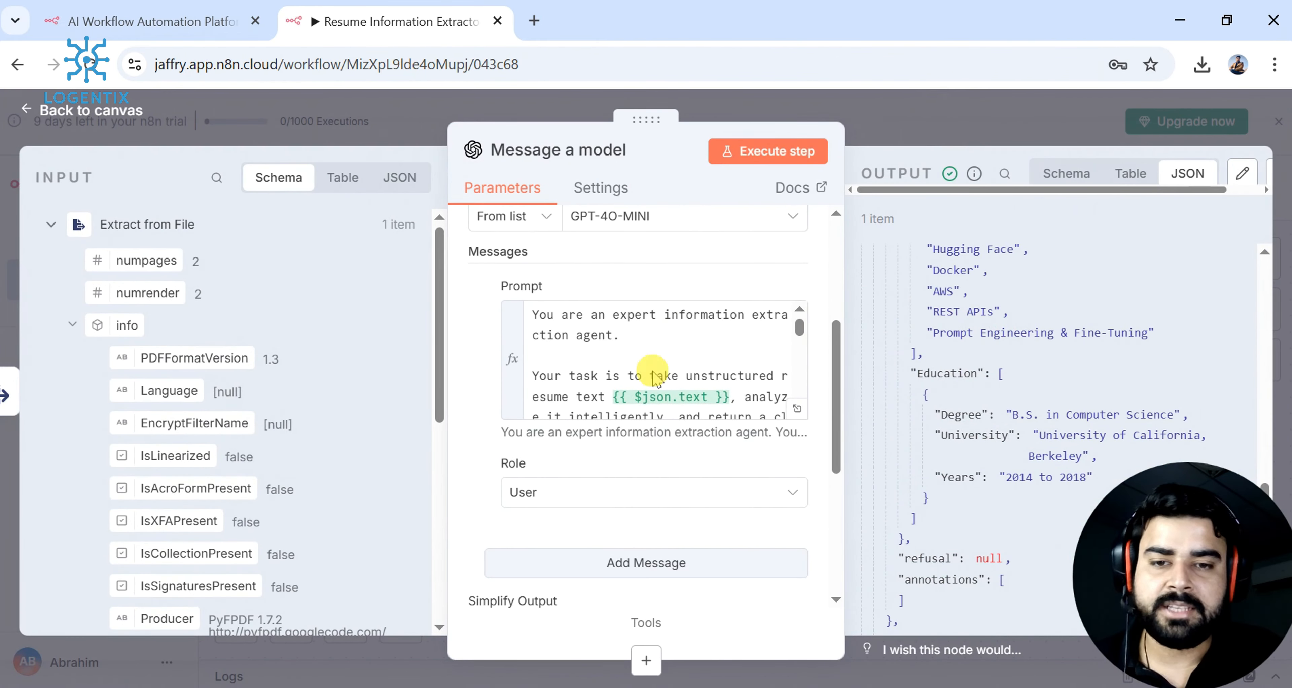
- Close the Message a model node and add a Google Sheets node with the Append row in sheet action after it
{"action": "left_click", "coordinate": [878, 113]}
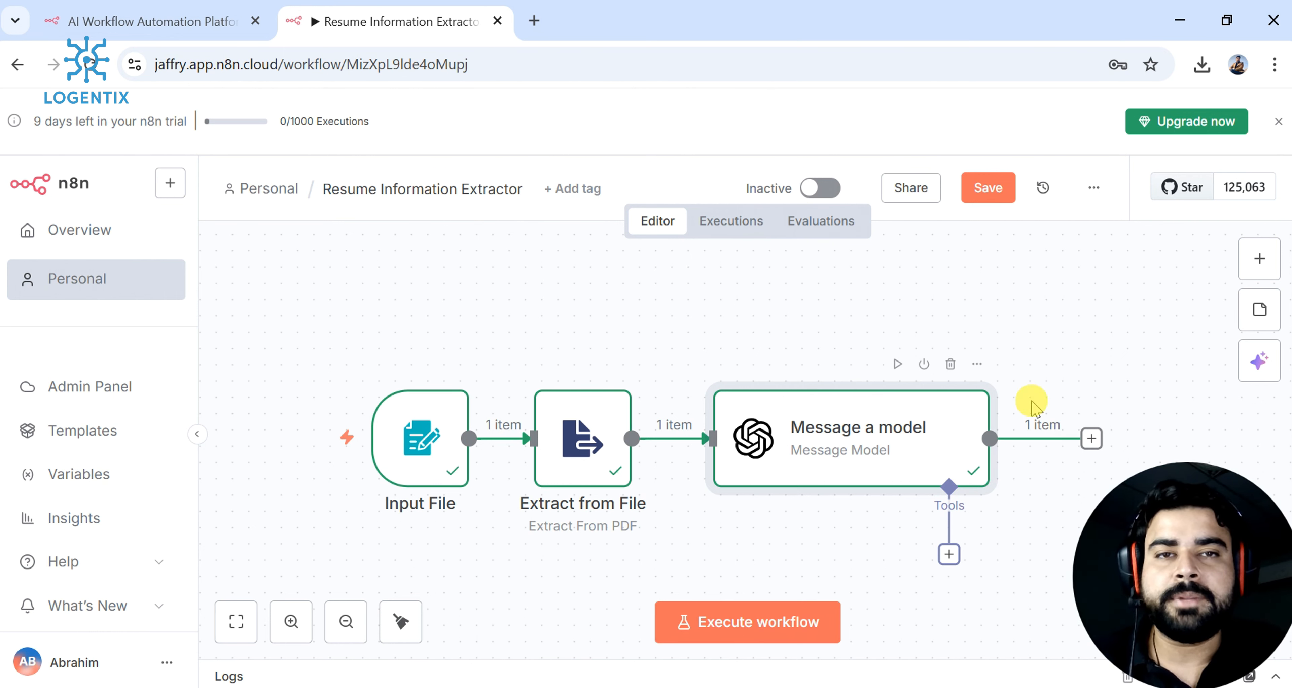
{"action": "left_click", "coordinate": [1091, 440]}
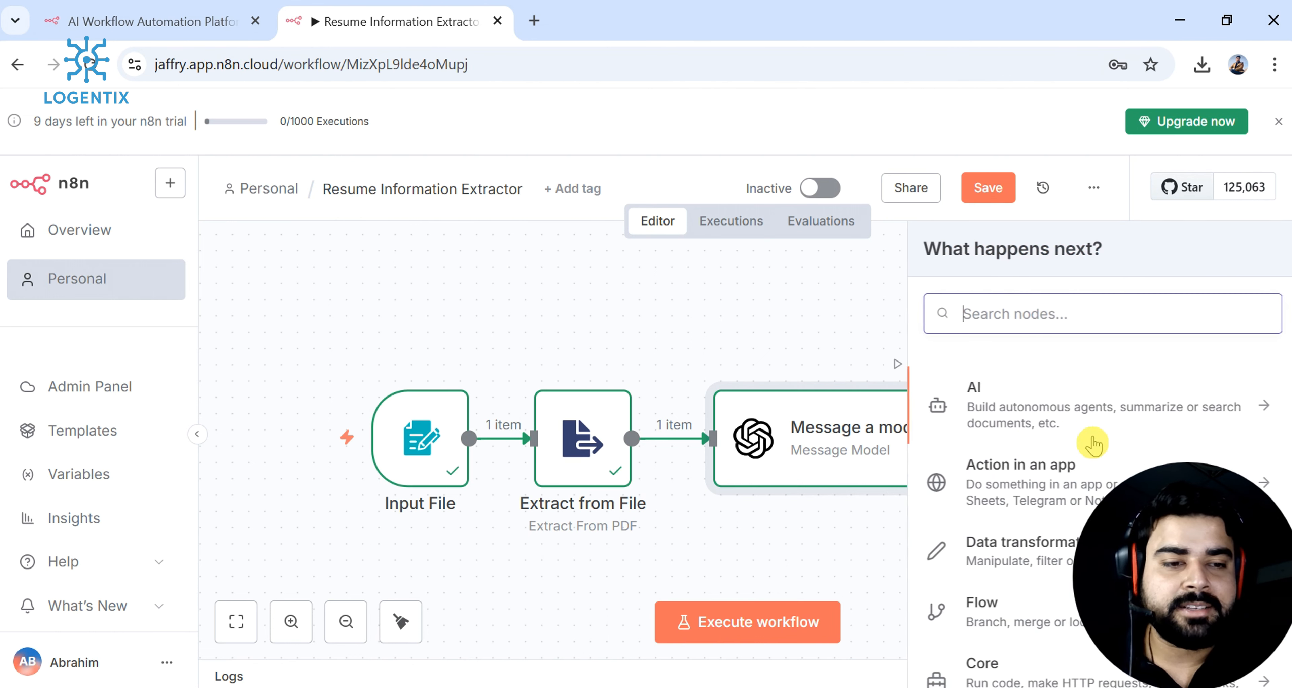
{"action": "left_click", "coordinate": [1137, 308]}
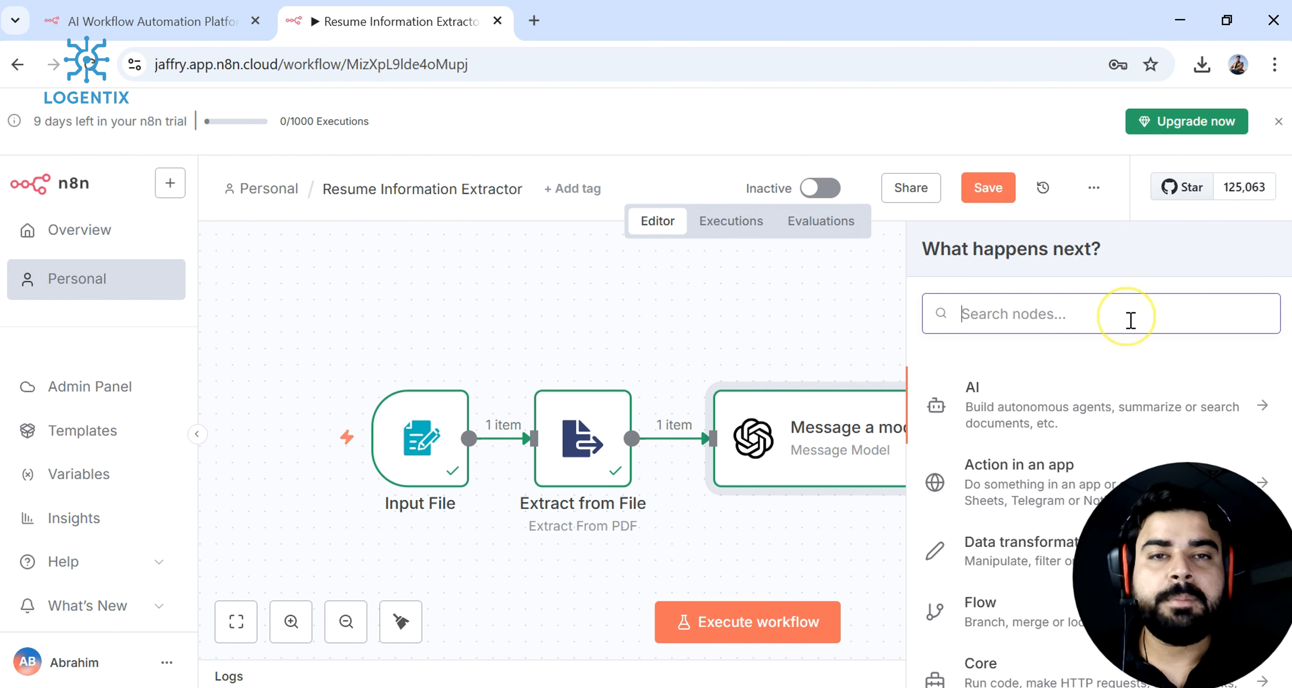
{"action": "type", "text": "googl"}
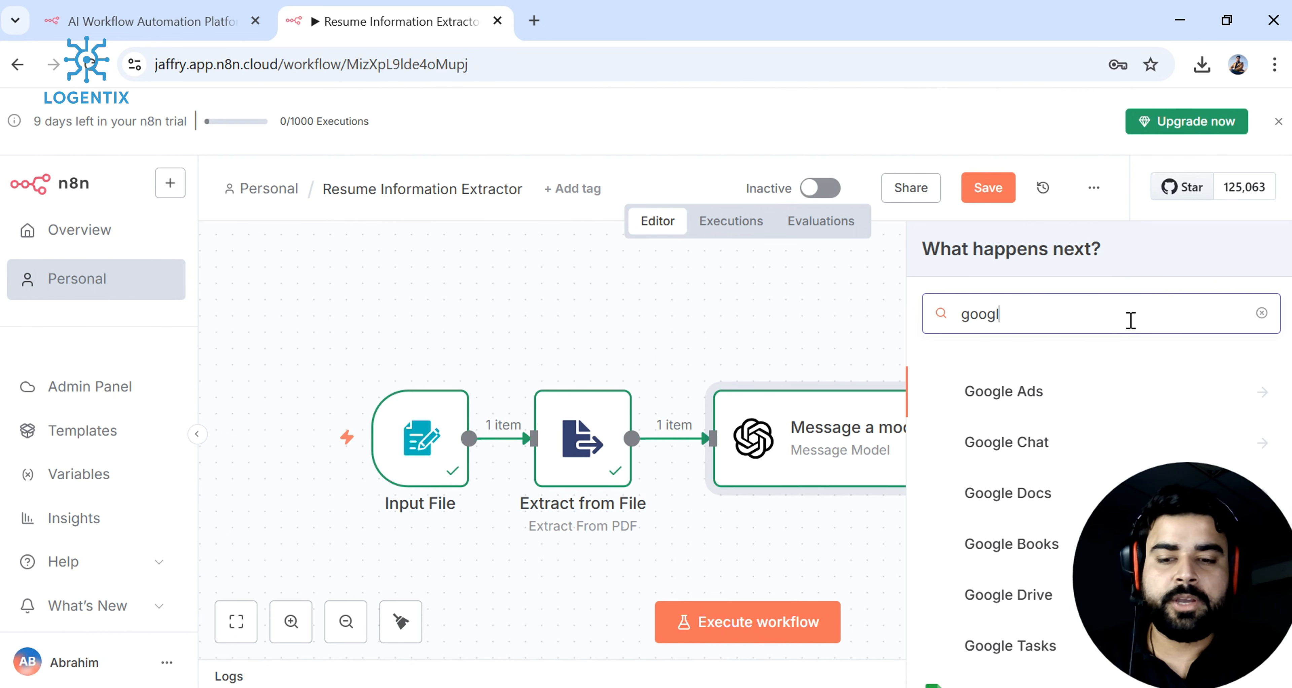
{"action": "type", "text": "e s"}
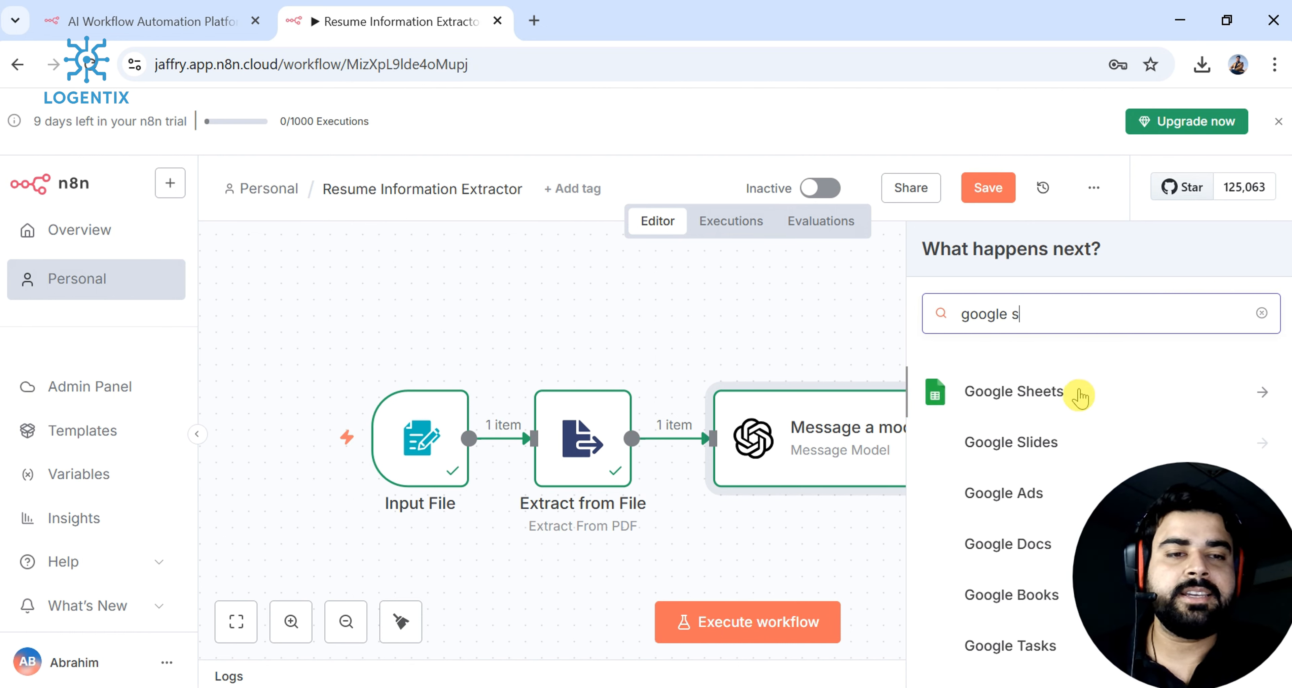
{"action": "left_click", "coordinate": [1067, 401]}
{"action": "scroll", "coordinate": [1062, 407], "scroll_direction": "down", "scroll_amount": 3}
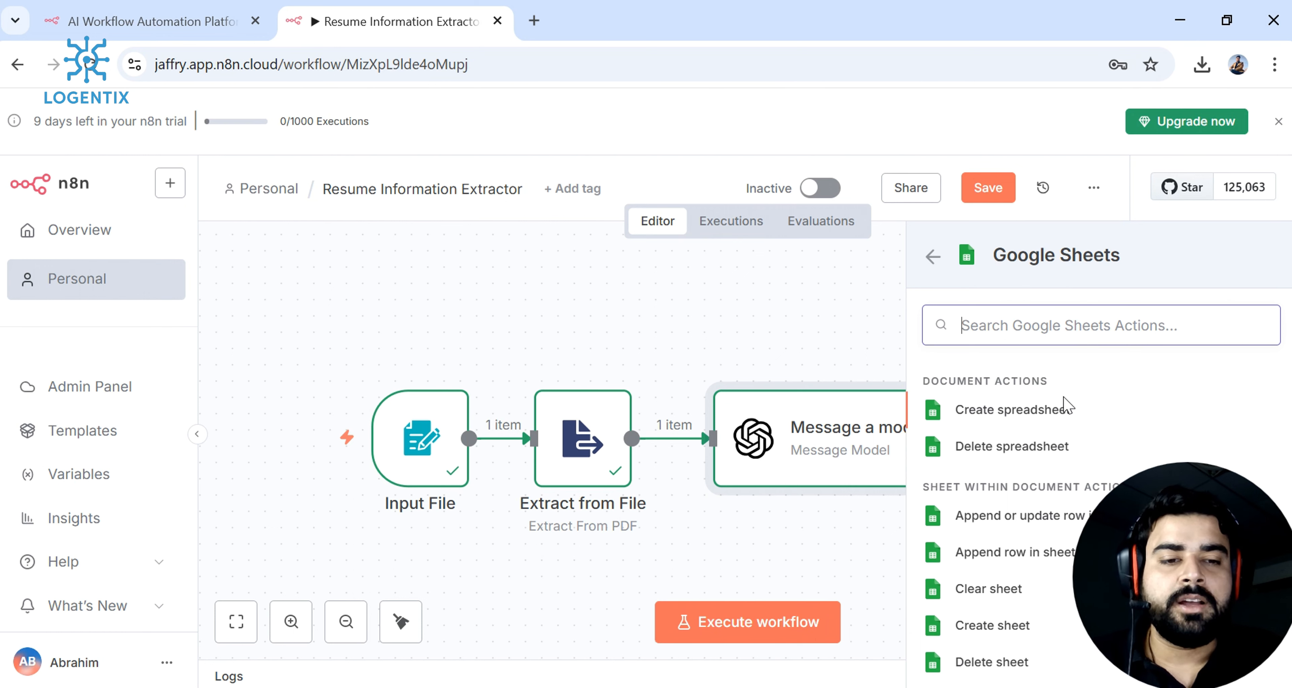
{"action": "scroll", "coordinate": [1061, 404], "scroll_direction": "up", "scroll_amount": 3}
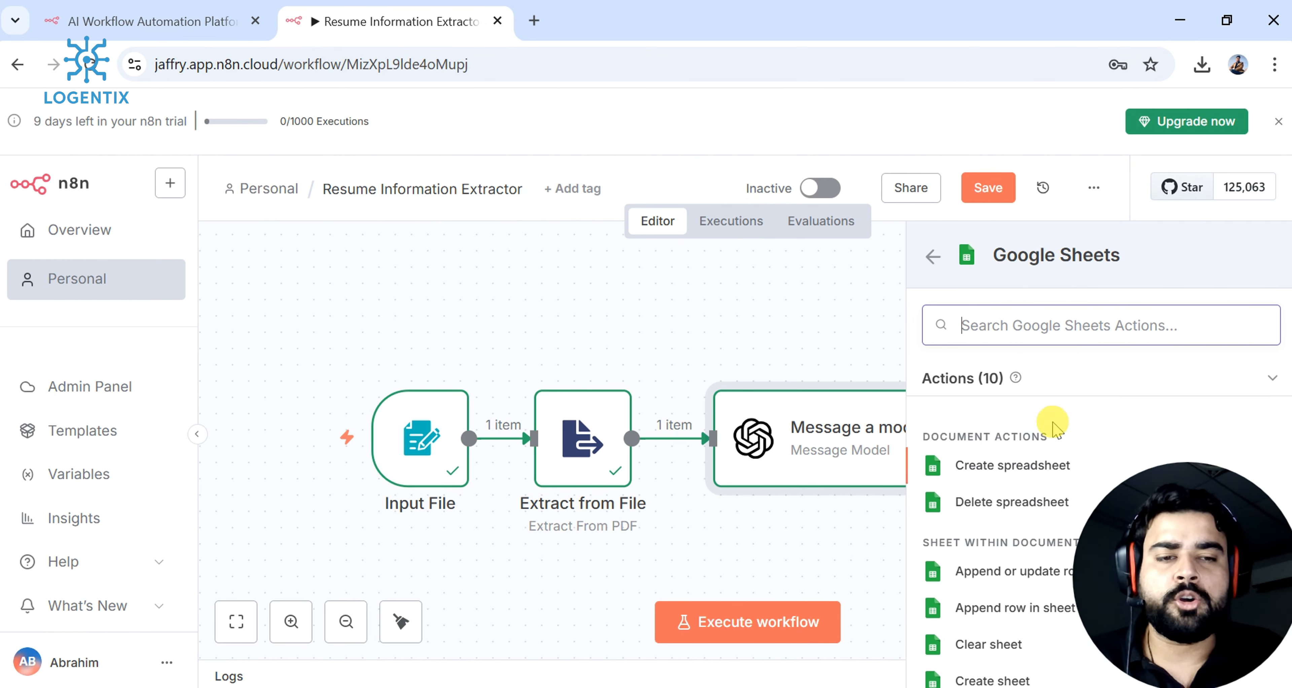
{"action": "scroll", "coordinate": [972, 442], "scroll_direction": "down", "scroll_amount": 2}
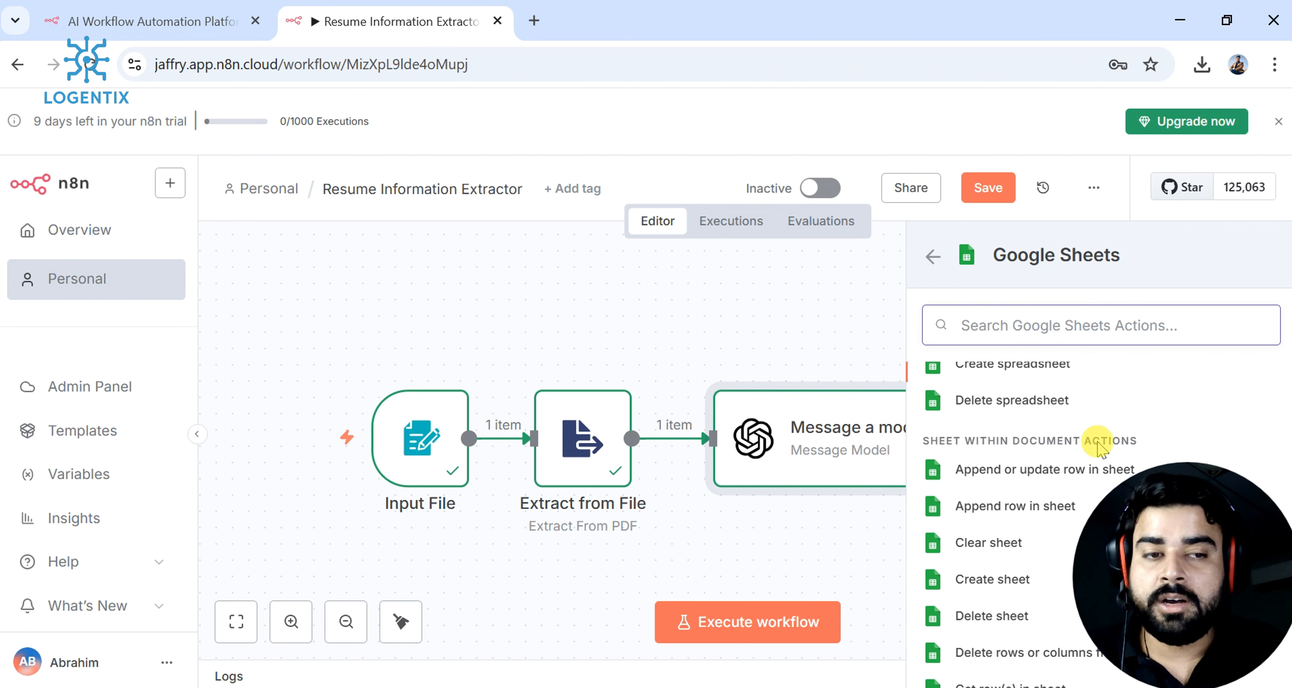
{"action": "scroll", "coordinate": [1094, 439], "scroll_direction": "down", "scroll_amount": 2}
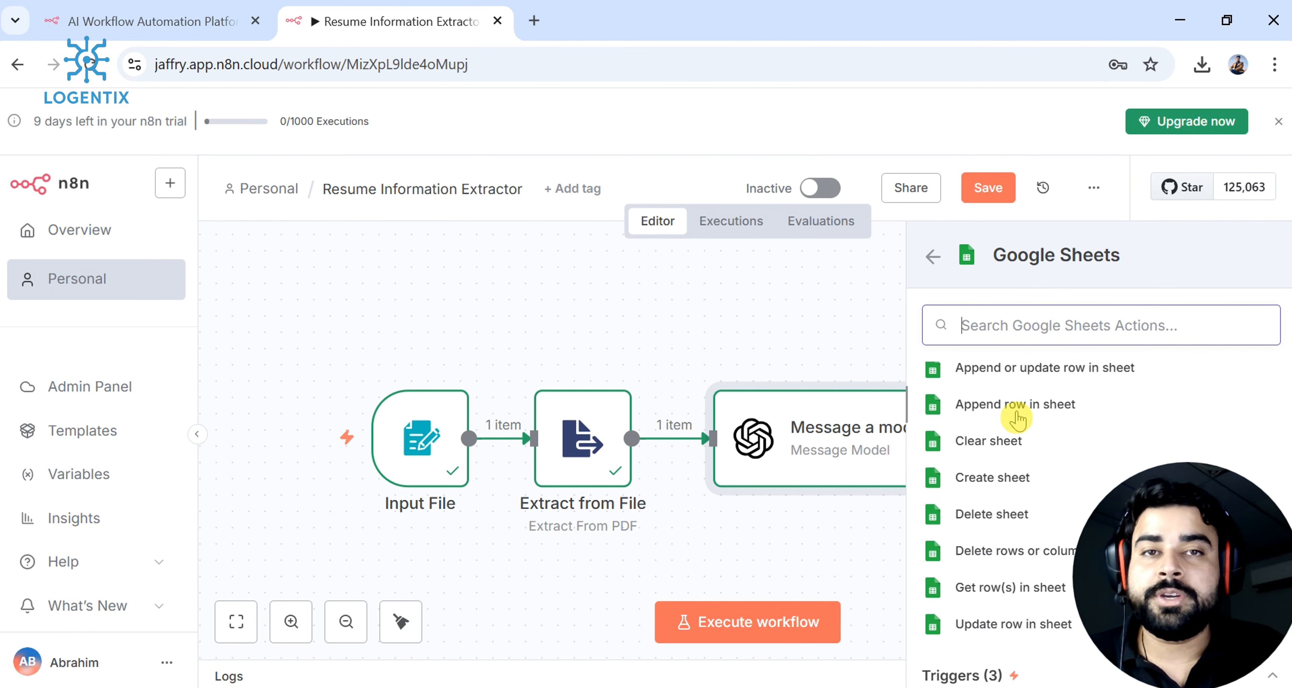
{"action": "left_click", "coordinate": [1019, 420]}
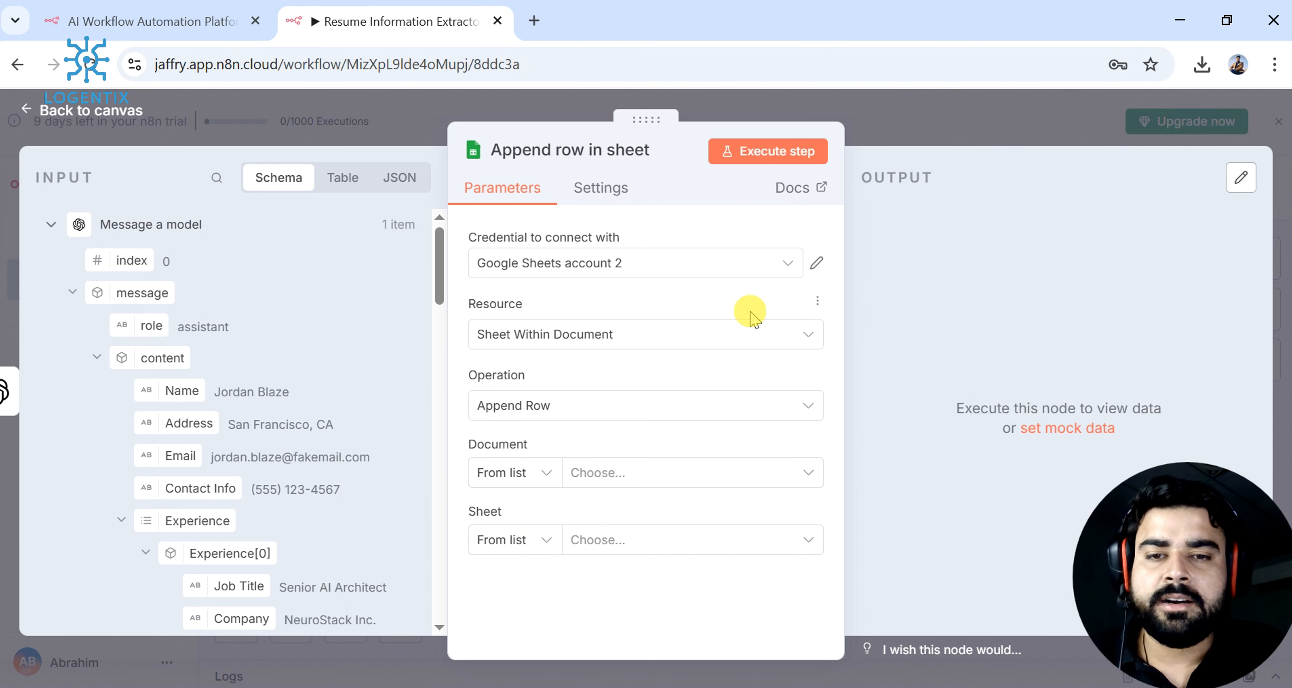
{"action": "left_click", "coordinate": [820, 255]}
{"action": "left_click", "coordinate": [820, 257]}
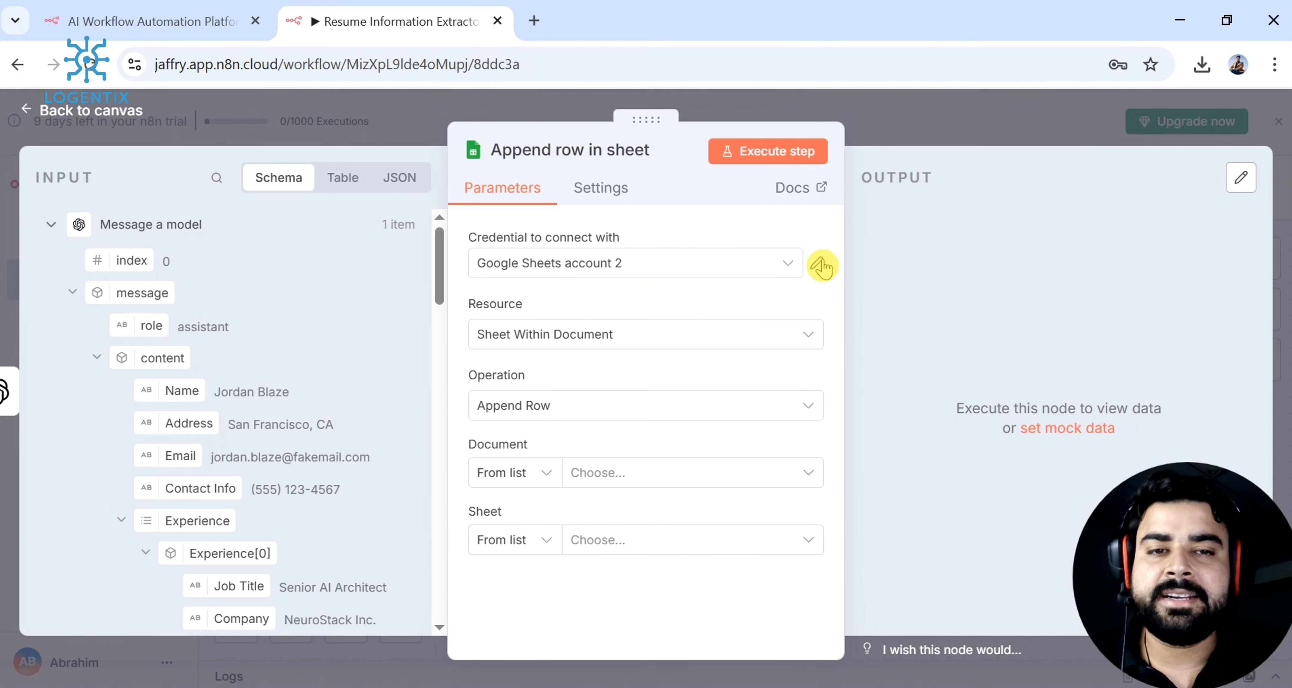
{"action": "left_click", "coordinate": [949, 94]}
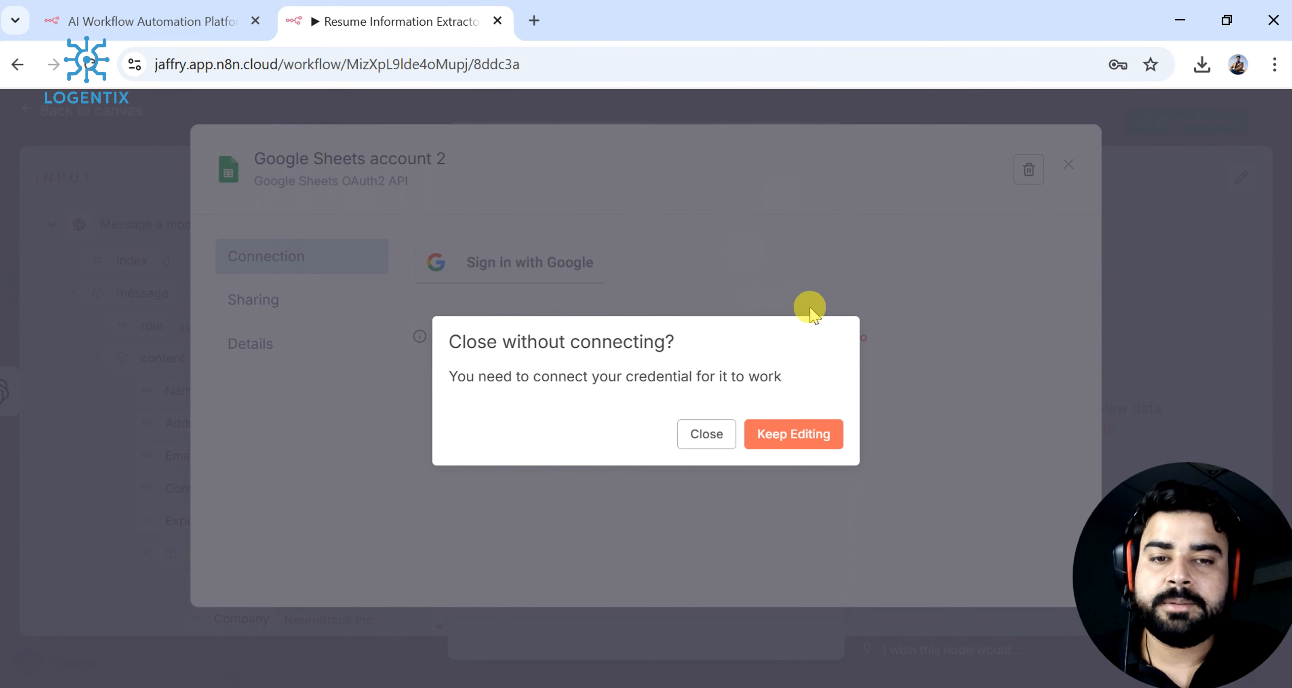
{"action": "left_click", "coordinate": [710, 434]}
- Try to create a new Google Sheets OAuth2 credential with Google sign-in, and close it without connecting
{"action": "left_click", "coordinate": [718, 269]}
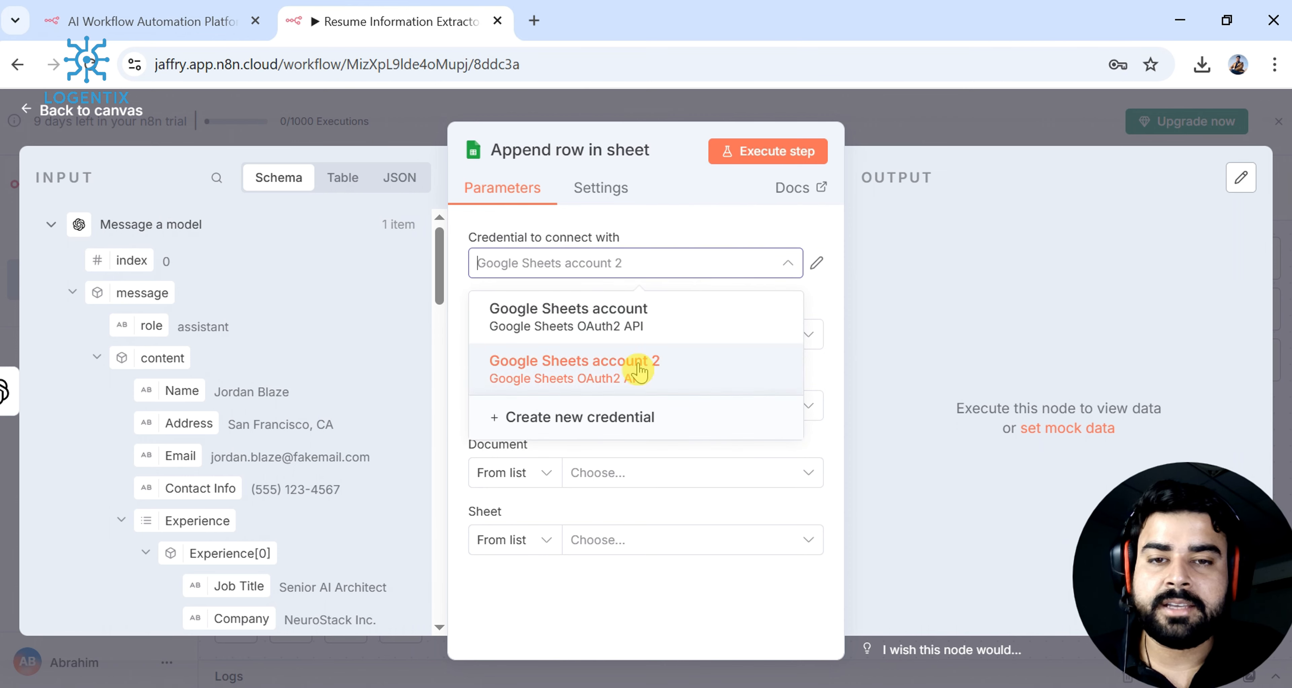
{"action": "left_click", "coordinate": [628, 419]}
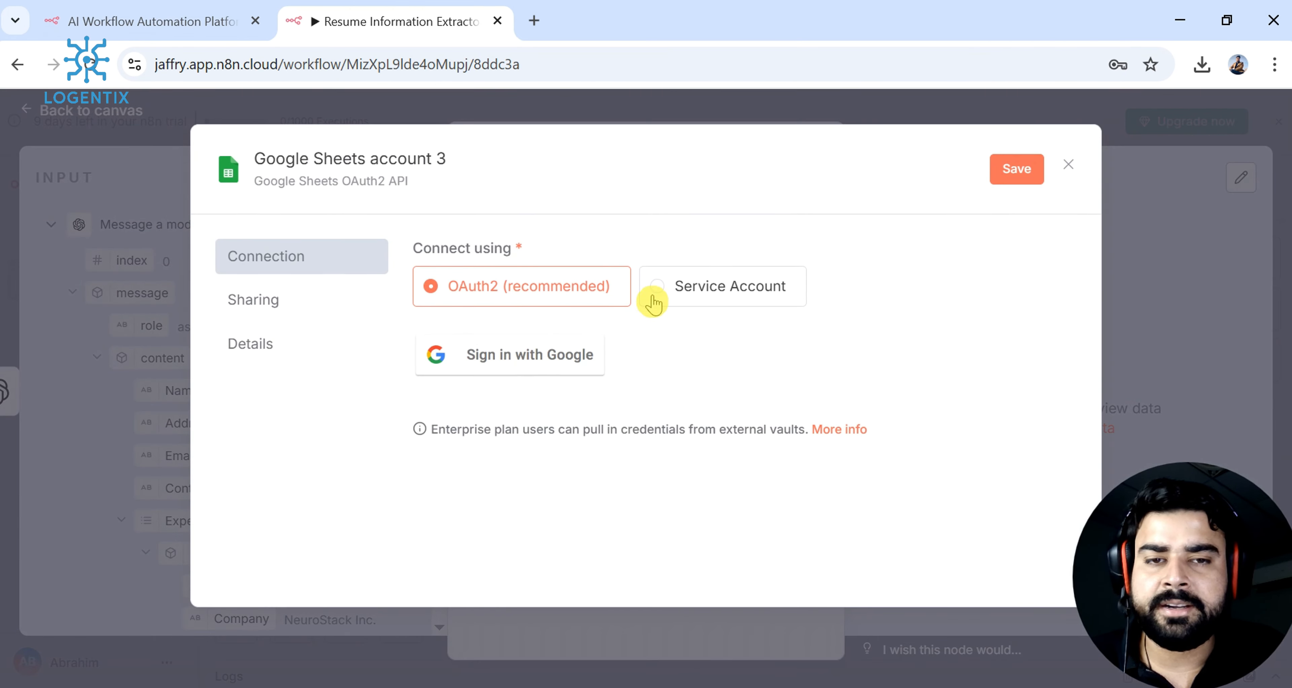
{"action": "left_click", "coordinate": [569, 354]}
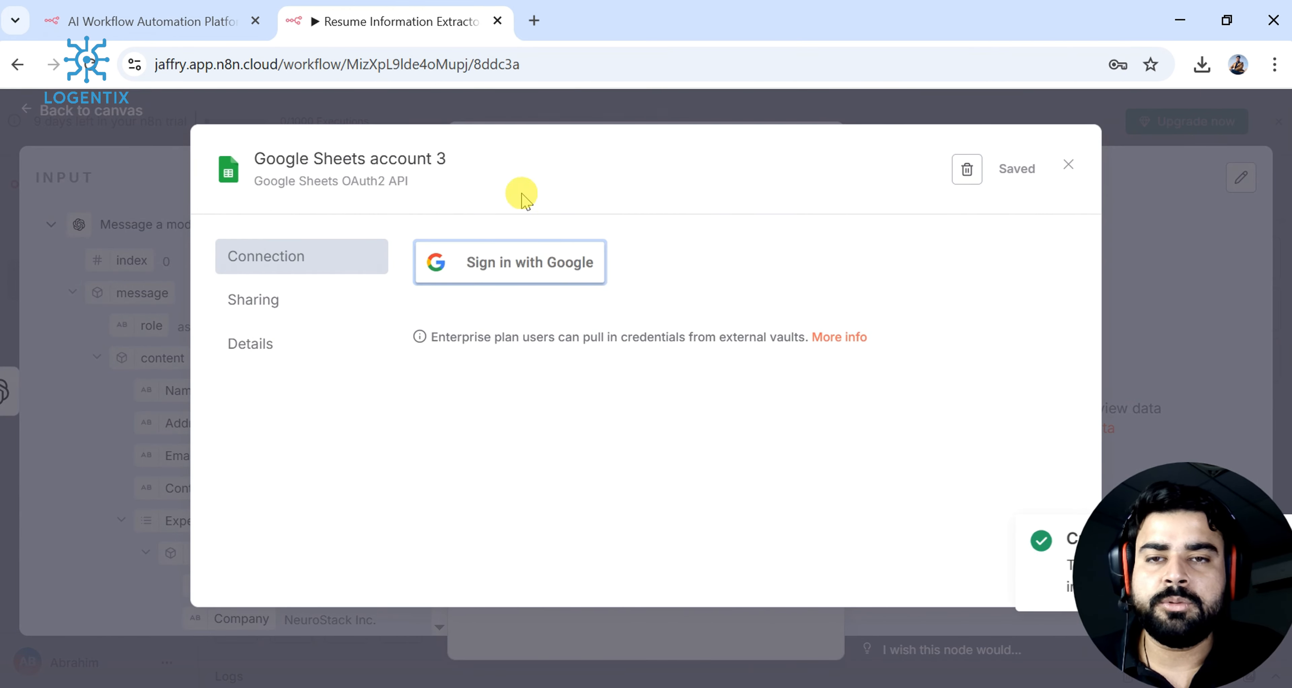
{"action": "left_click", "coordinate": [496, 16]}
{"action": "left_click", "coordinate": [1069, 166]}
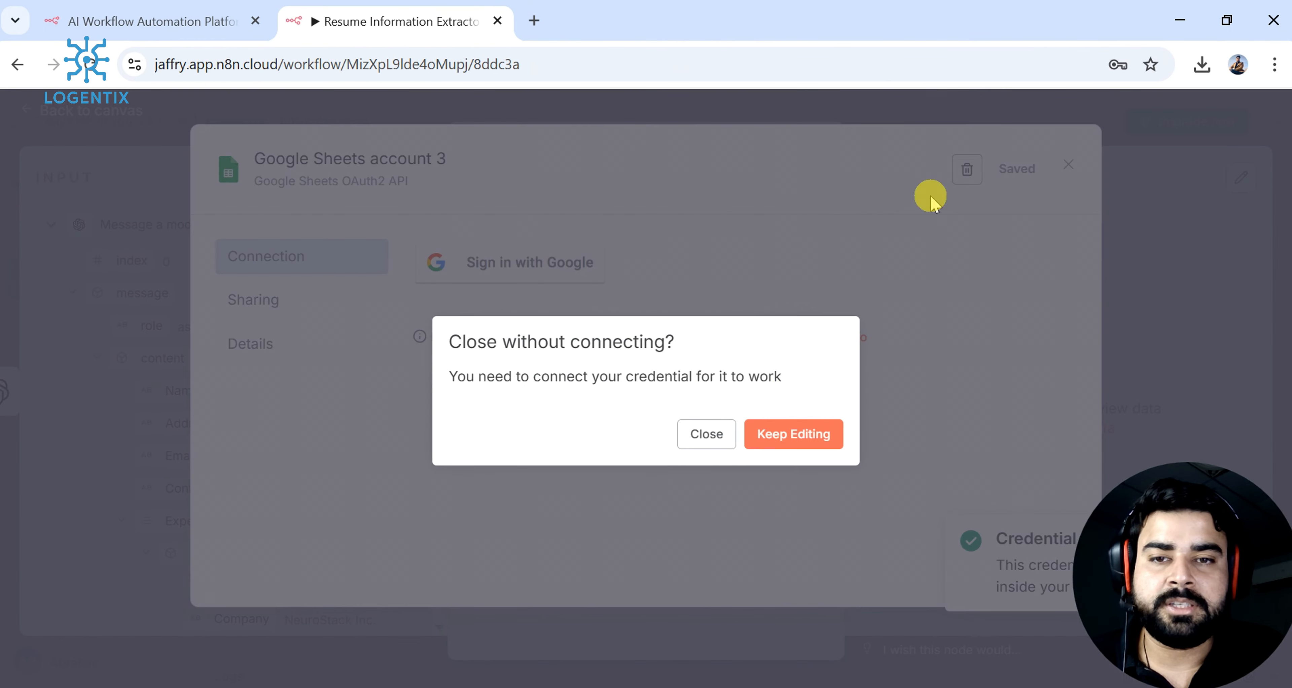
{"action": "left_click", "coordinate": [770, 443]}
{"action": "left_click", "coordinate": [1064, 164]}
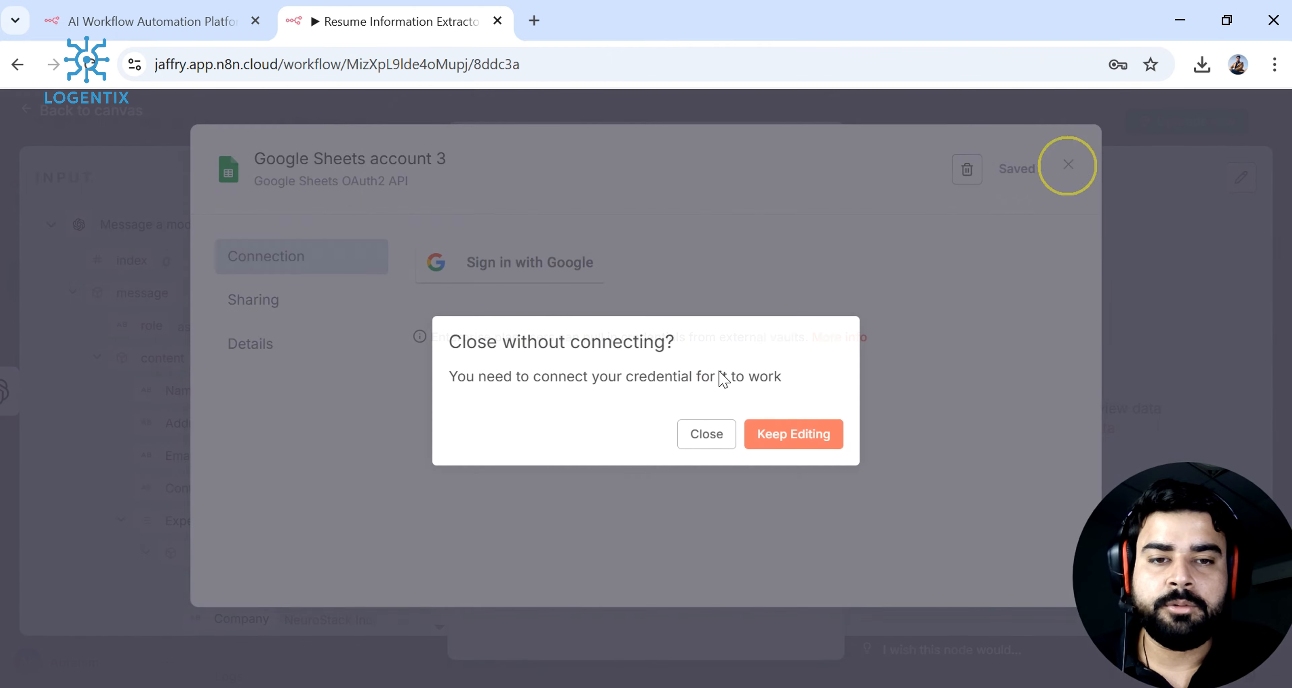
{"action": "left_click", "coordinate": [703, 435]}
- Set the node's credential to Google Sheets account and choose the Resume Data document with Sheet1 as its target
{"action": "left_click", "coordinate": [760, 278]}
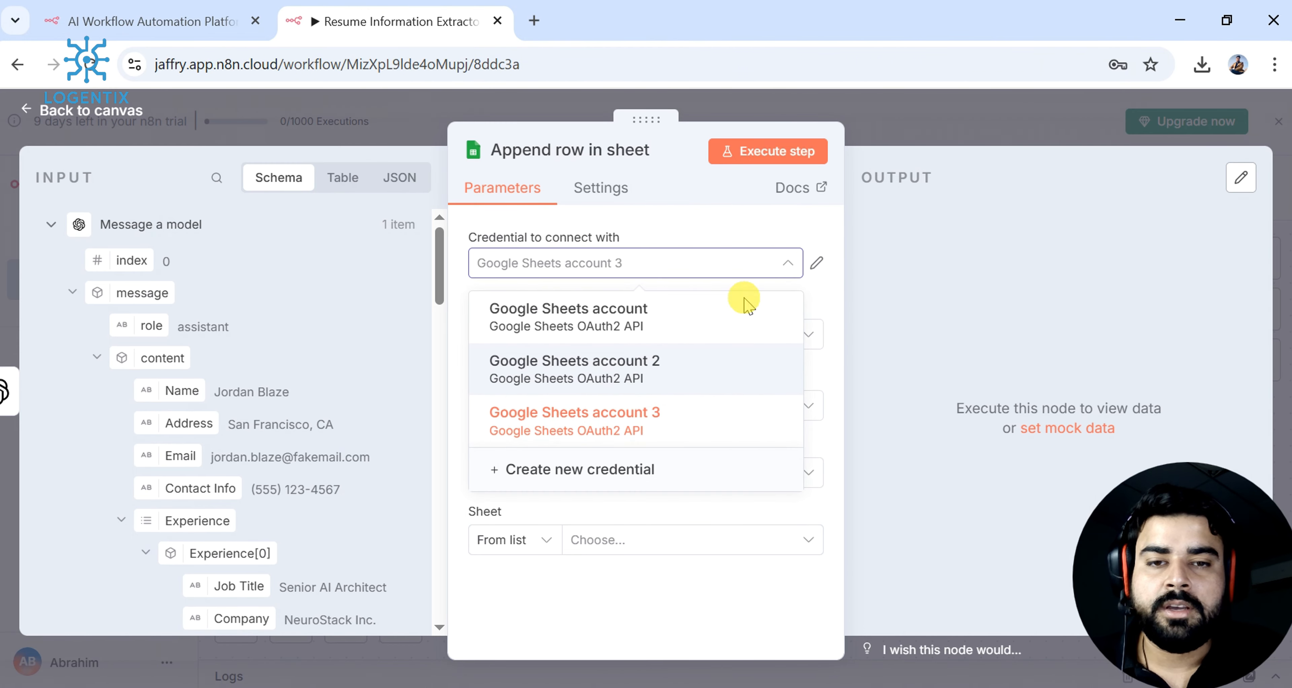
{"action": "left_click", "coordinate": [722, 330]}
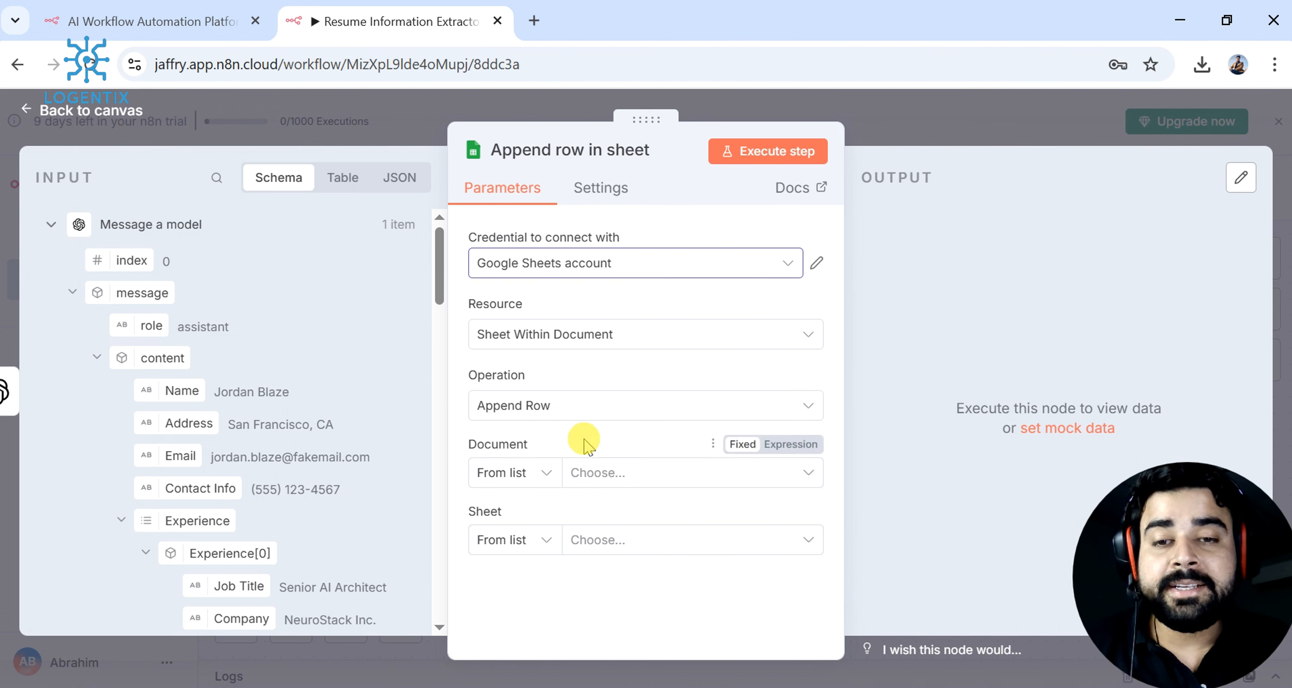
{"action": "left_click", "coordinate": [636, 472]}
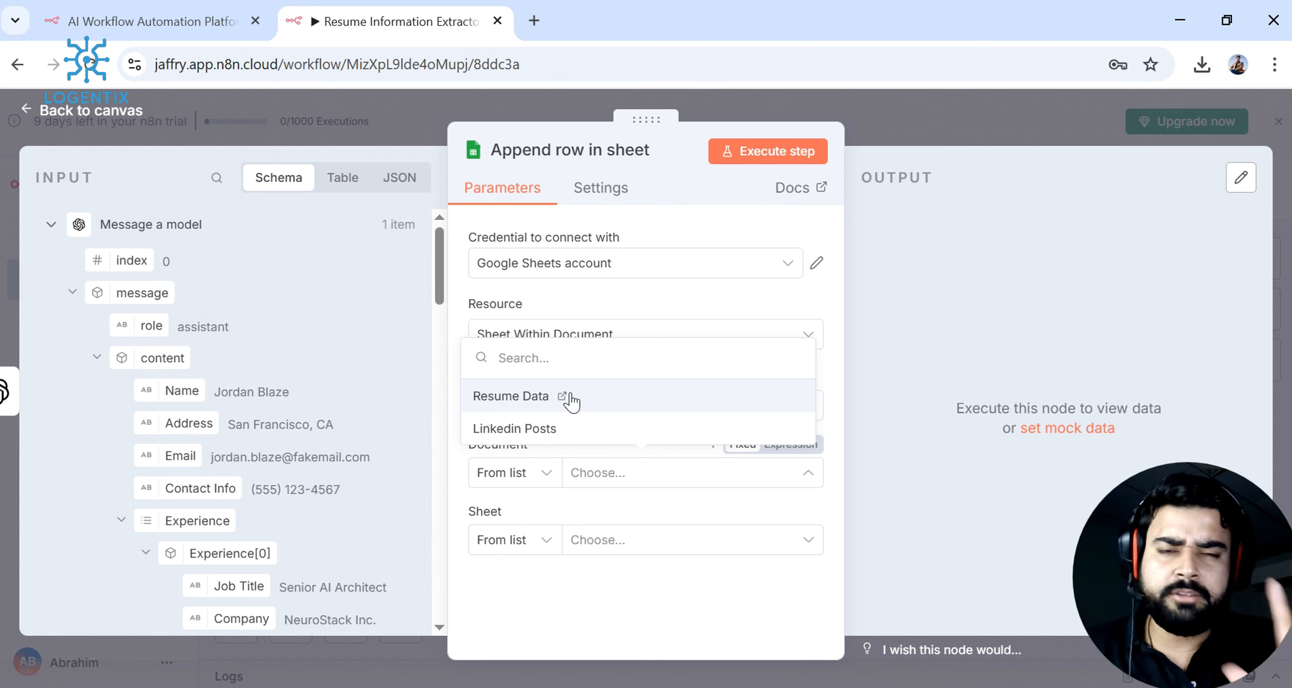
{"action": "left_click", "coordinate": [598, 402]}
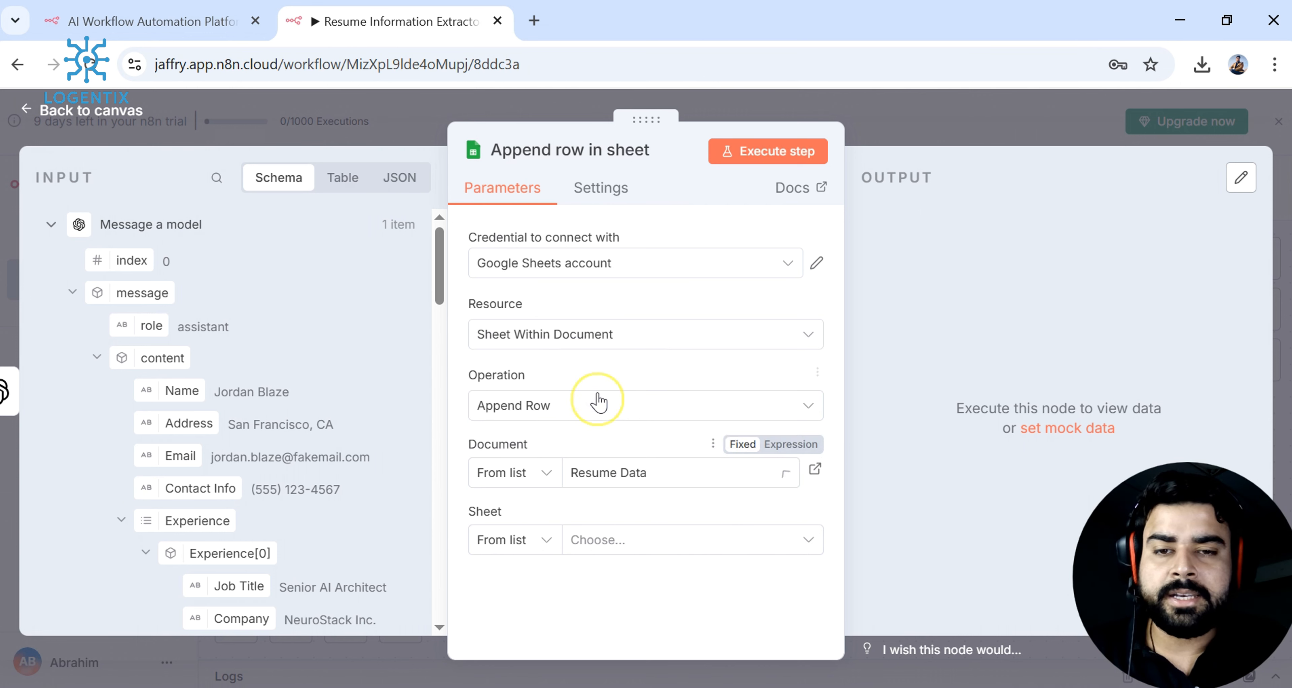
{"action": "left_click", "coordinate": [633, 551]}
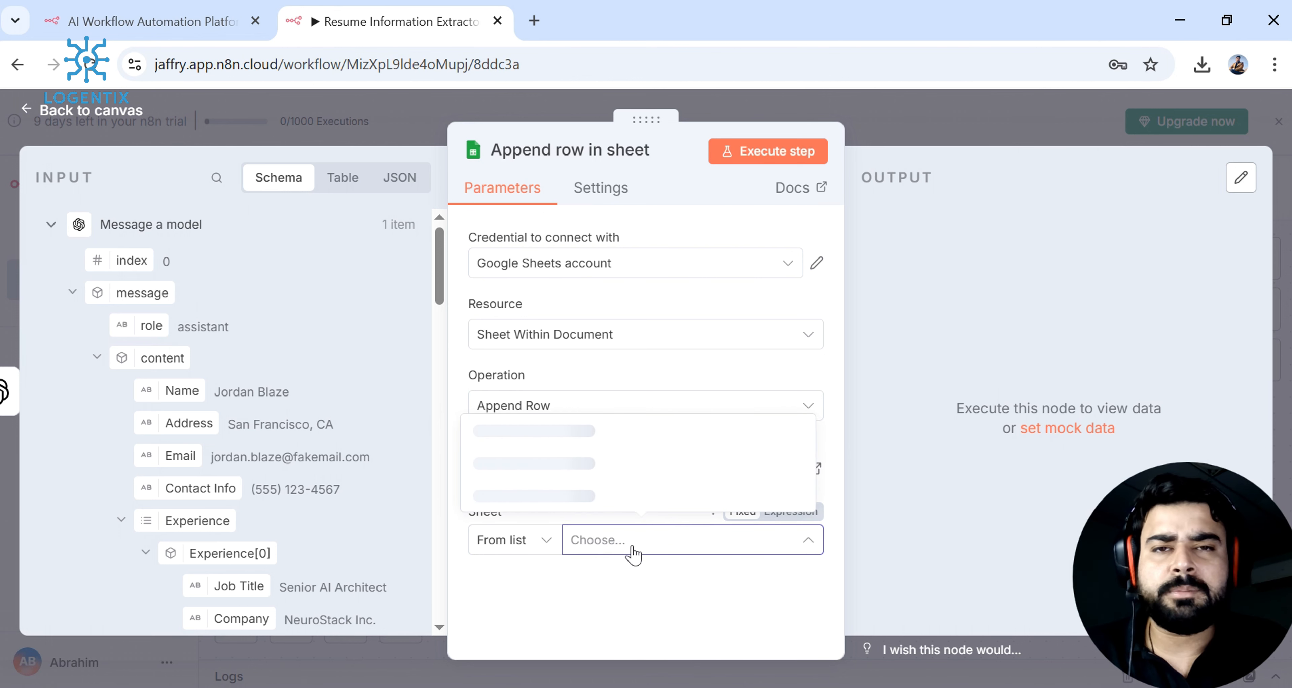
{"action": "left_click", "coordinate": [491, 495]}
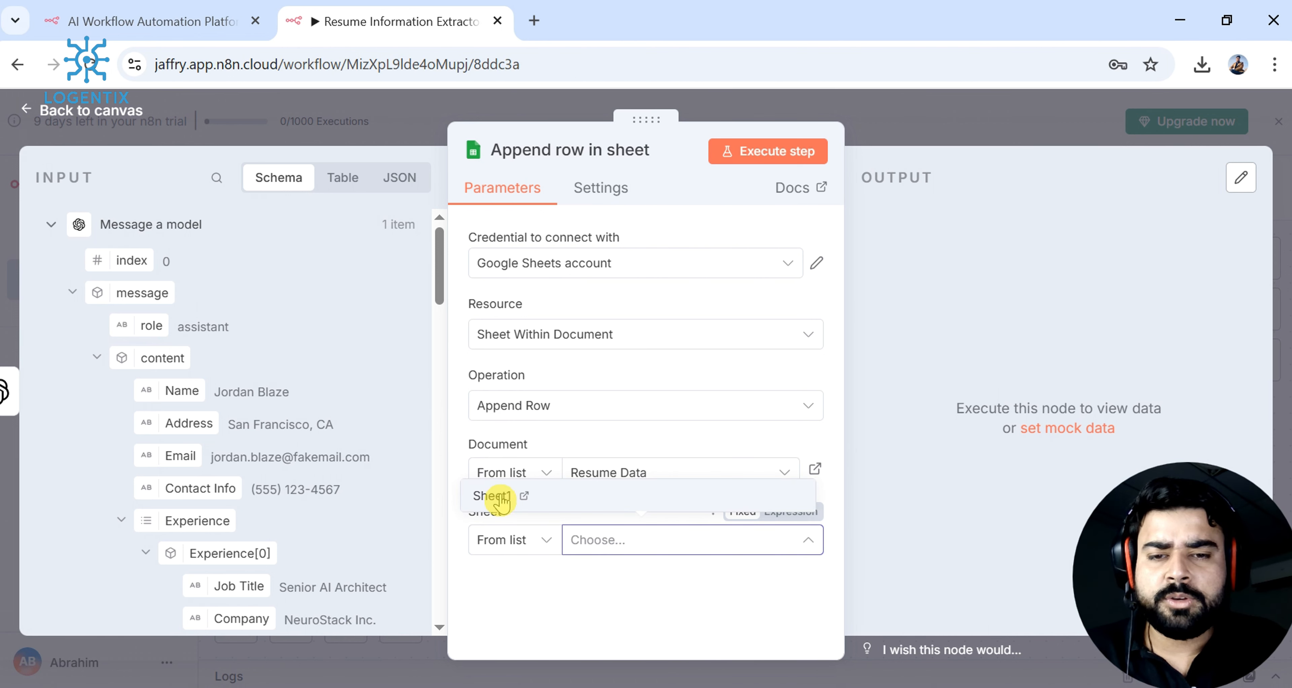
- Switch to Google Sheets to check the column headers of the Resume Data spreadsheet, and return to the n8n node
{"action": "scroll", "coordinate": [496, 451], "scroll_direction": "down", "scroll_amount": 2}
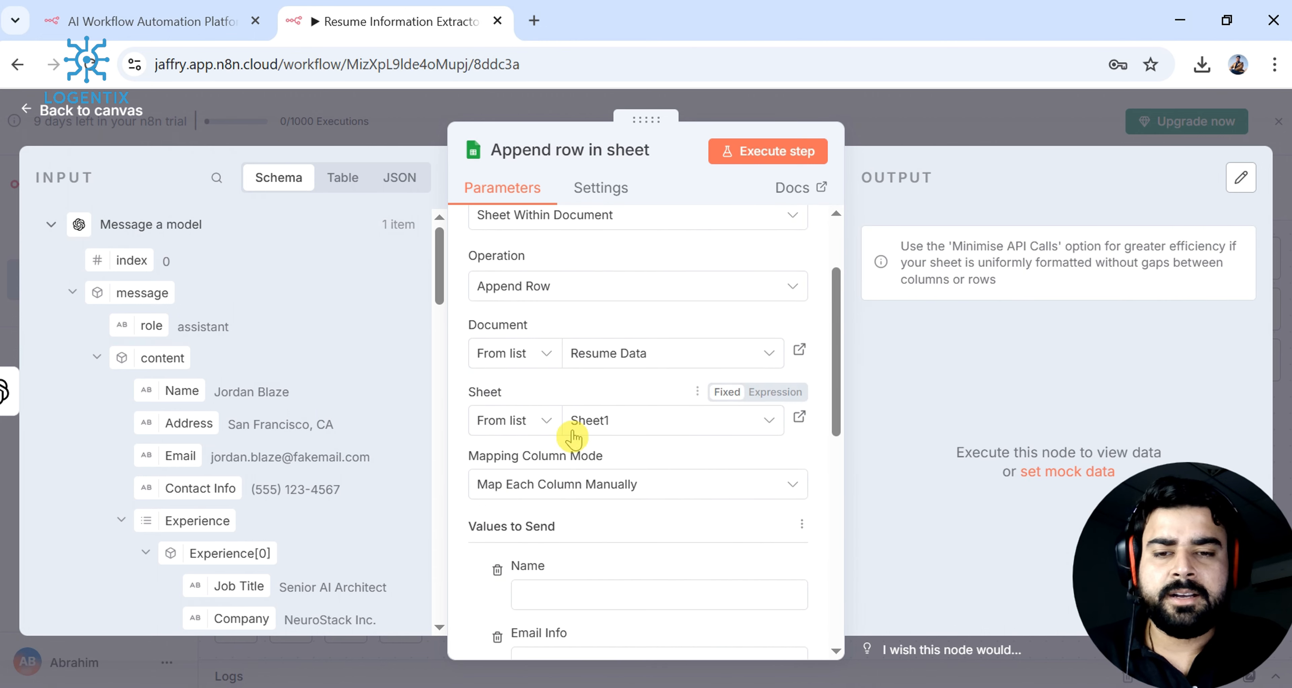
{"action": "scroll", "coordinate": [571, 436], "scroll_direction": "down", "scroll_amount": 3}
{"action": "scroll", "coordinate": [533, 291], "scroll_direction": "up", "scroll_amount": 4}
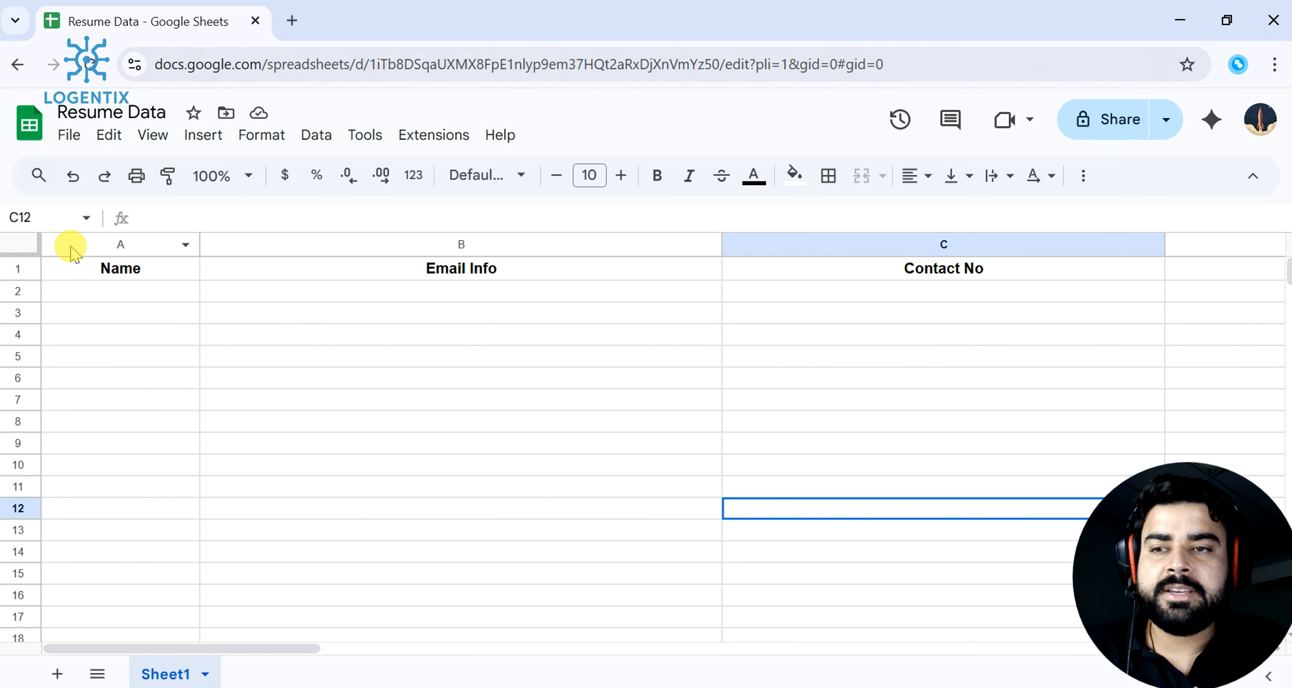
{"action": "left_click_drag", "start_coordinate": [228, 651], "coordinate": [123, 674]}
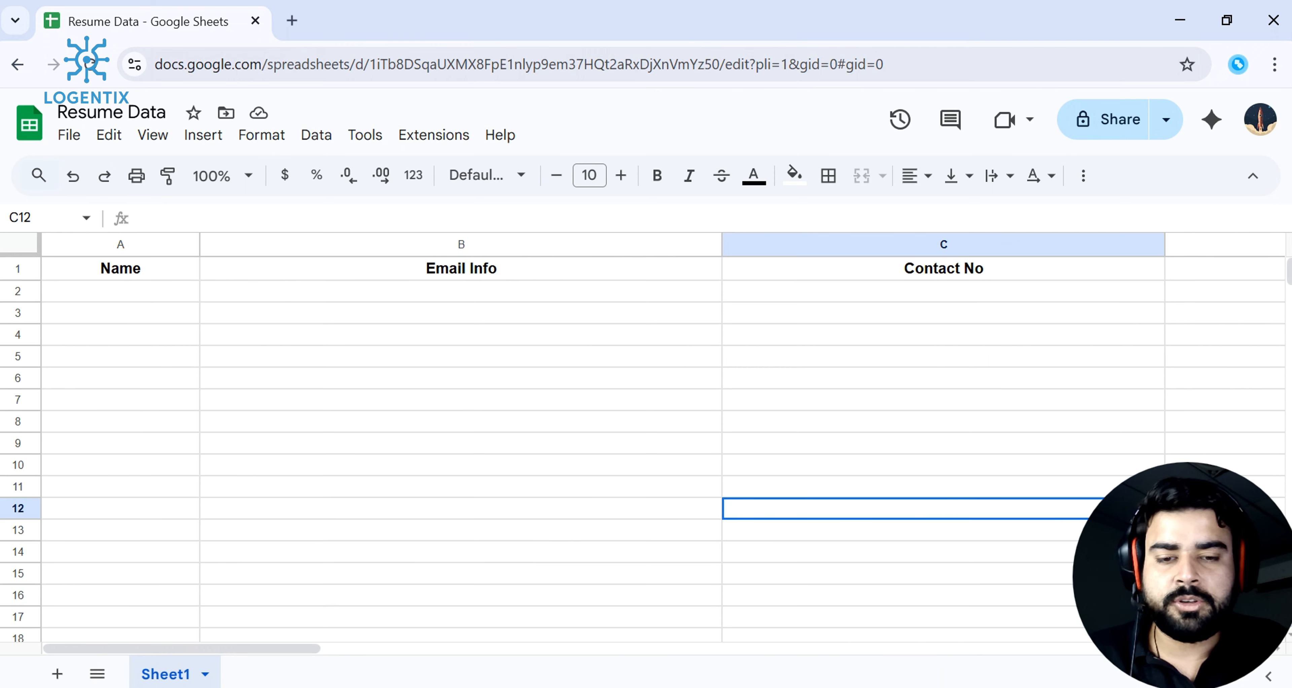
{"action": "mouse_move", "coordinate": [552, 676]}
{"action": "left_click", "coordinate": [642, 649]}
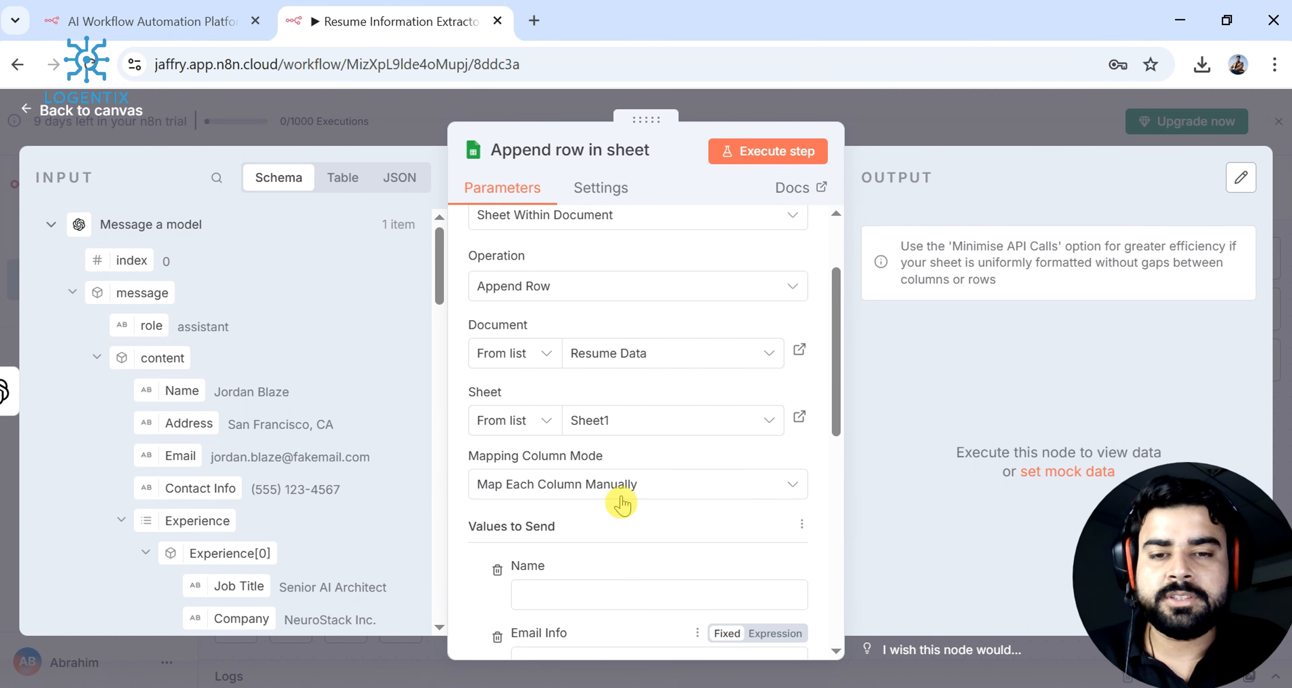
- Compare the node's Values to Send fields, from Name through Skills, with the fields in the Message a model input schema
{"action": "scroll", "coordinate": [602, 503], "scroll_direction": "down", "scroll_amount": 2}
{"action": "scroll", "coordinate": [597, 509], "scroll_direction": "down", "scroll_amount": 2}
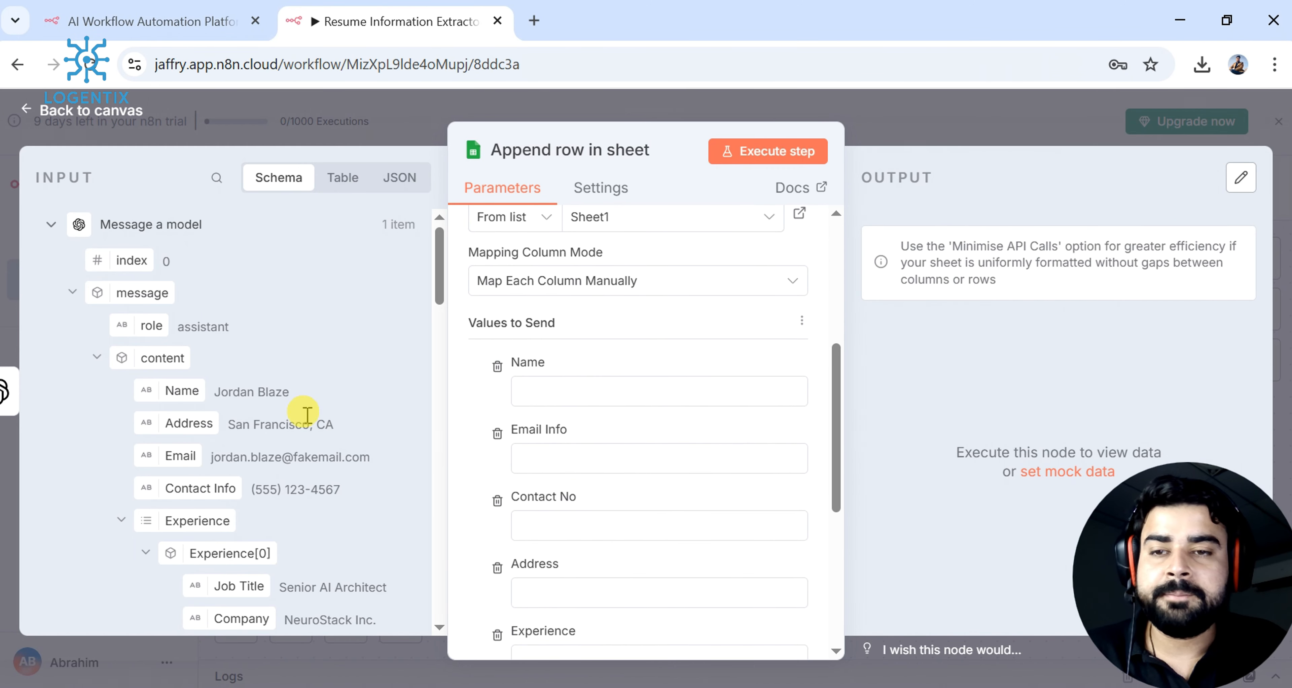
{"action": "scroll", "coordinate": [537, 330], "scroll_direction": "down", "scroll_amount": 2}
{"action": "scroll", "coordinate": [533, 331], "scroll_direction": "up", "scroll_amount": 2}
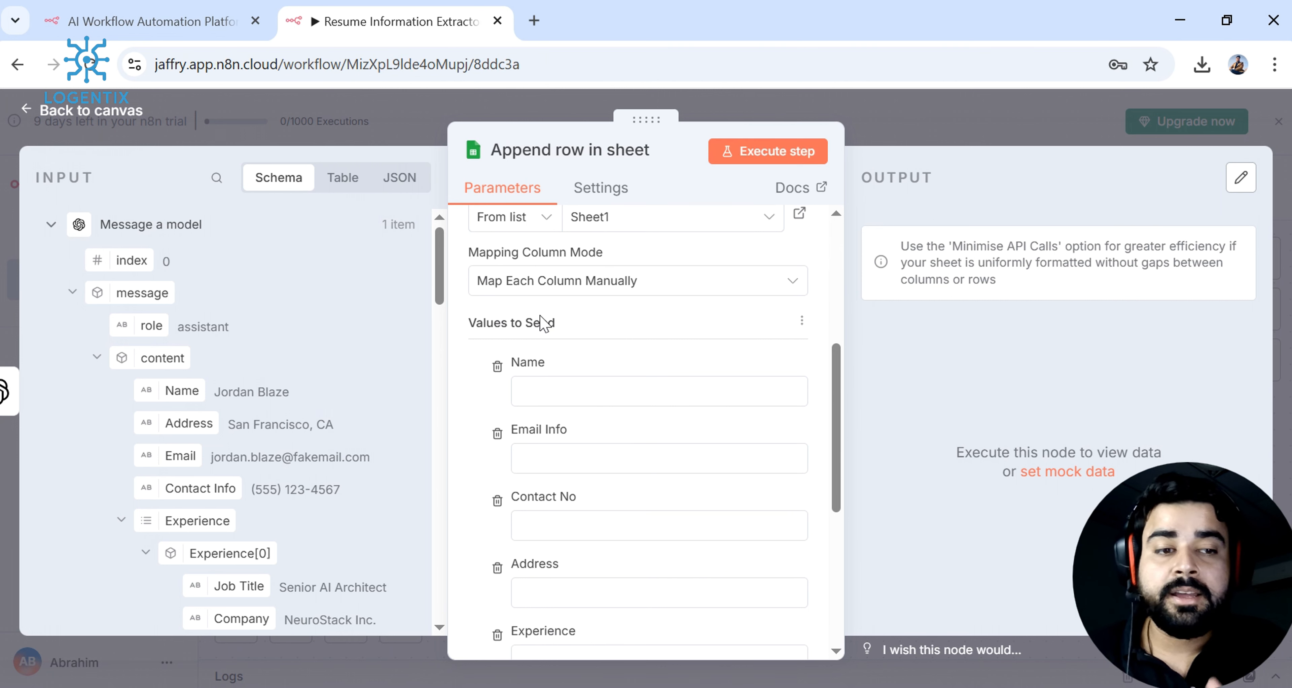
{"action": "left_click", "coordinate": [248, 374]}
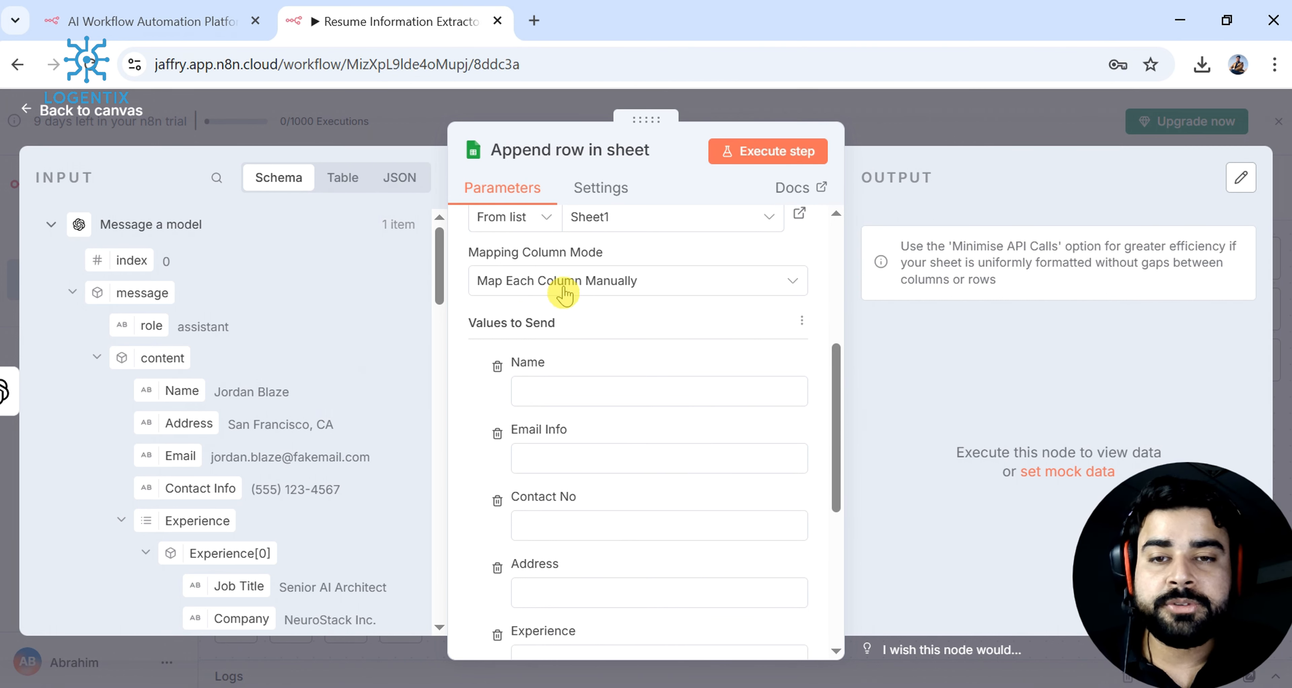
{"action": "scroll", "coordinate": [576, 321], "scroll_direction": "down", "scroll_amount": 2}
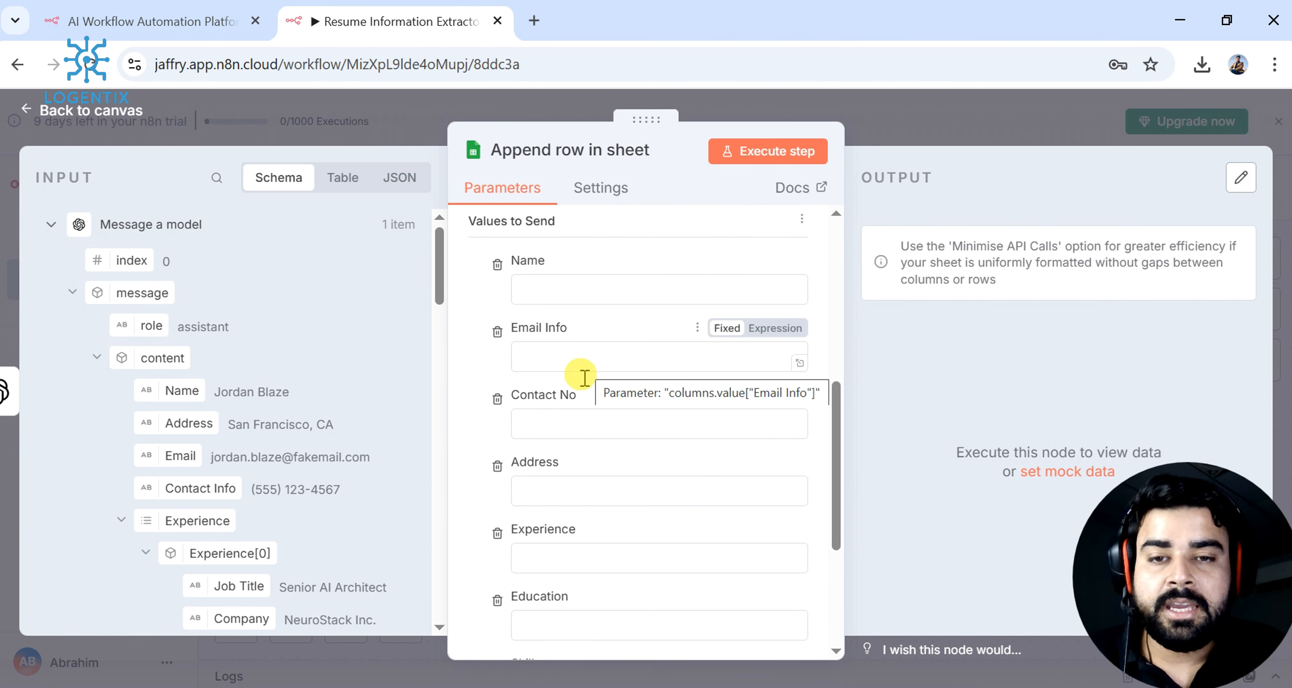
{"action": "scroll", "coordinate": [590, 504], "scroll_direction": "down", "scroll_amount": 2}
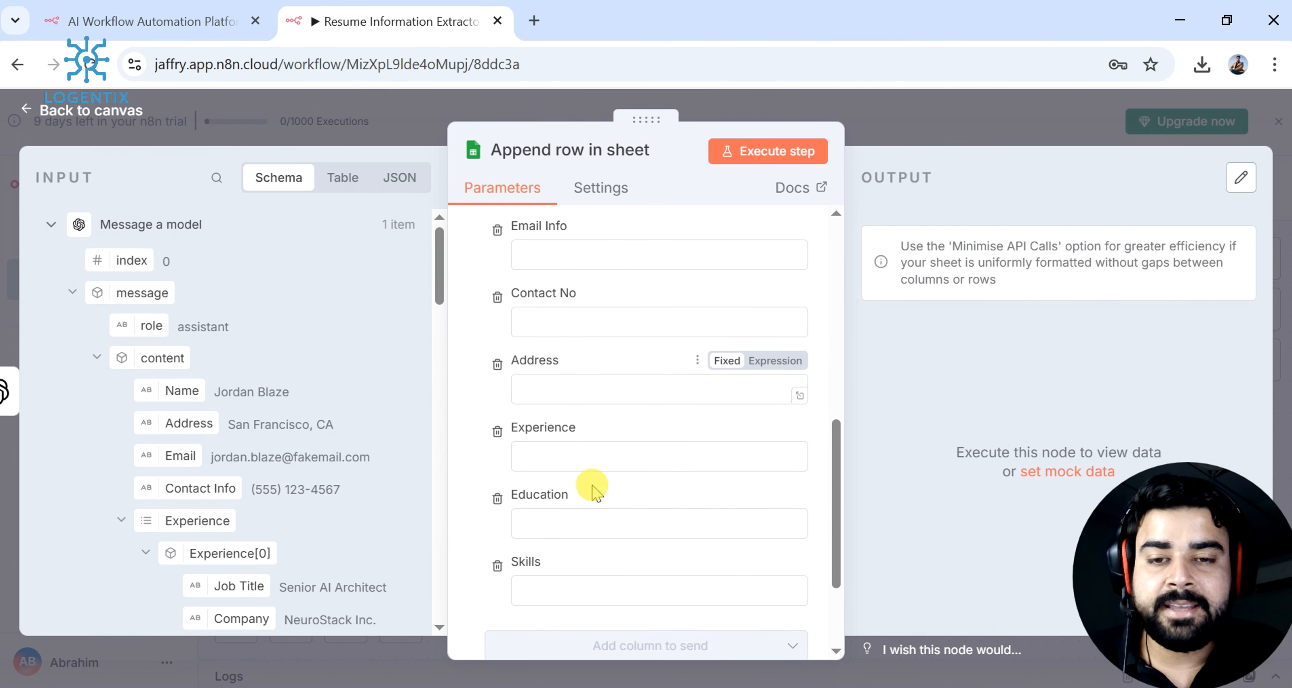
{"action": "scroll", "coordinate": [589, 507], "scroll_direction": "down", "scroll_amount": 2}
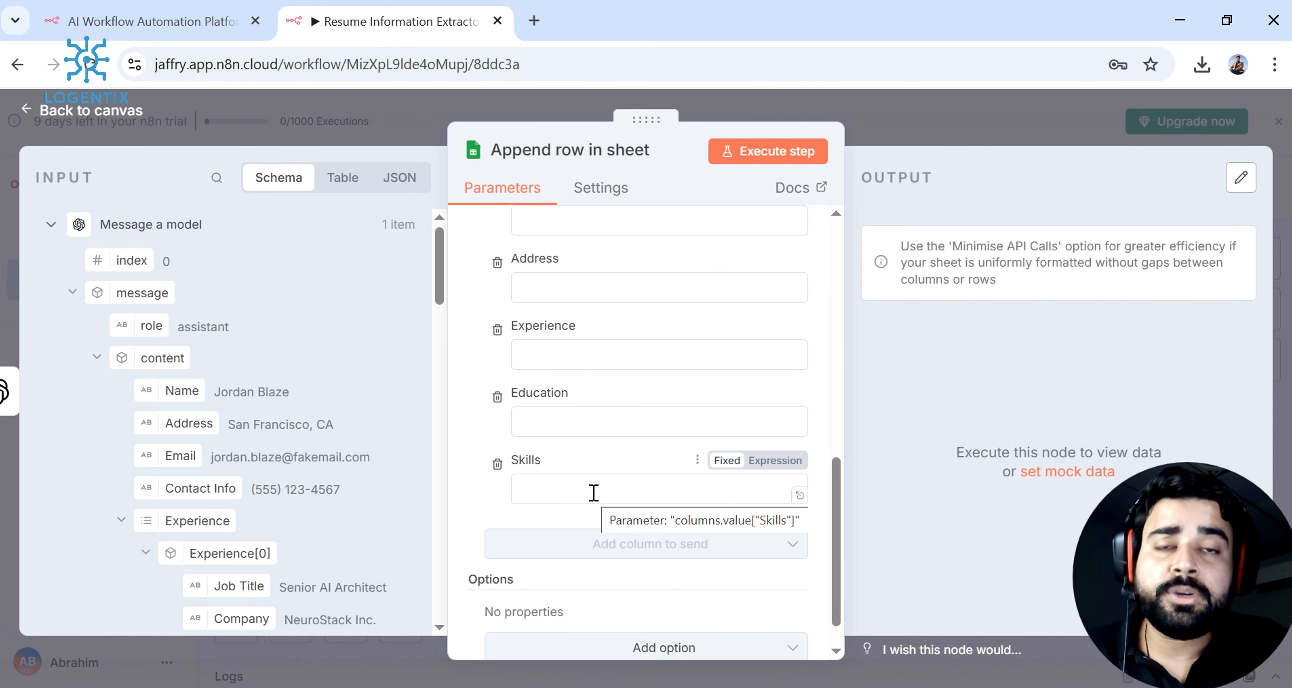
{"action": "scroll", "coordinate": [593, 493], "scroll_direction": "up", "scroll_amount": 6}
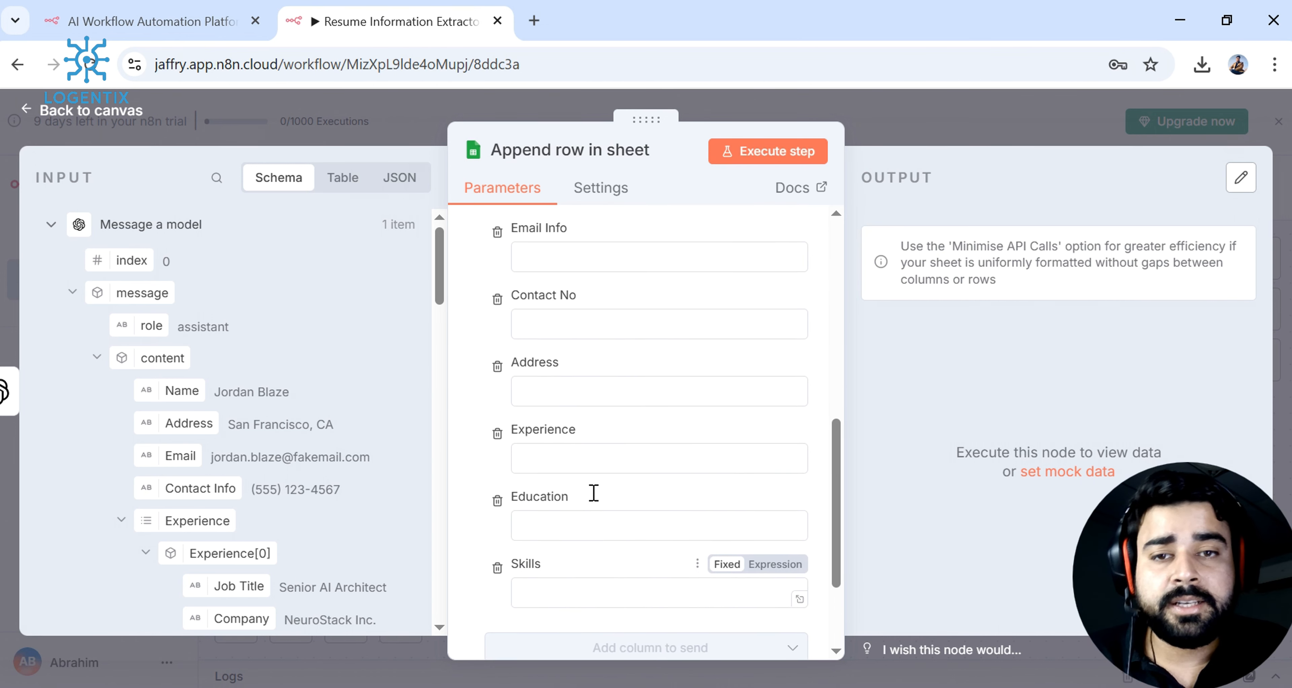
{"action": "scroll", "coordinate": [231, 389], "scroll_direction": "down", "scroll_amount": 2}
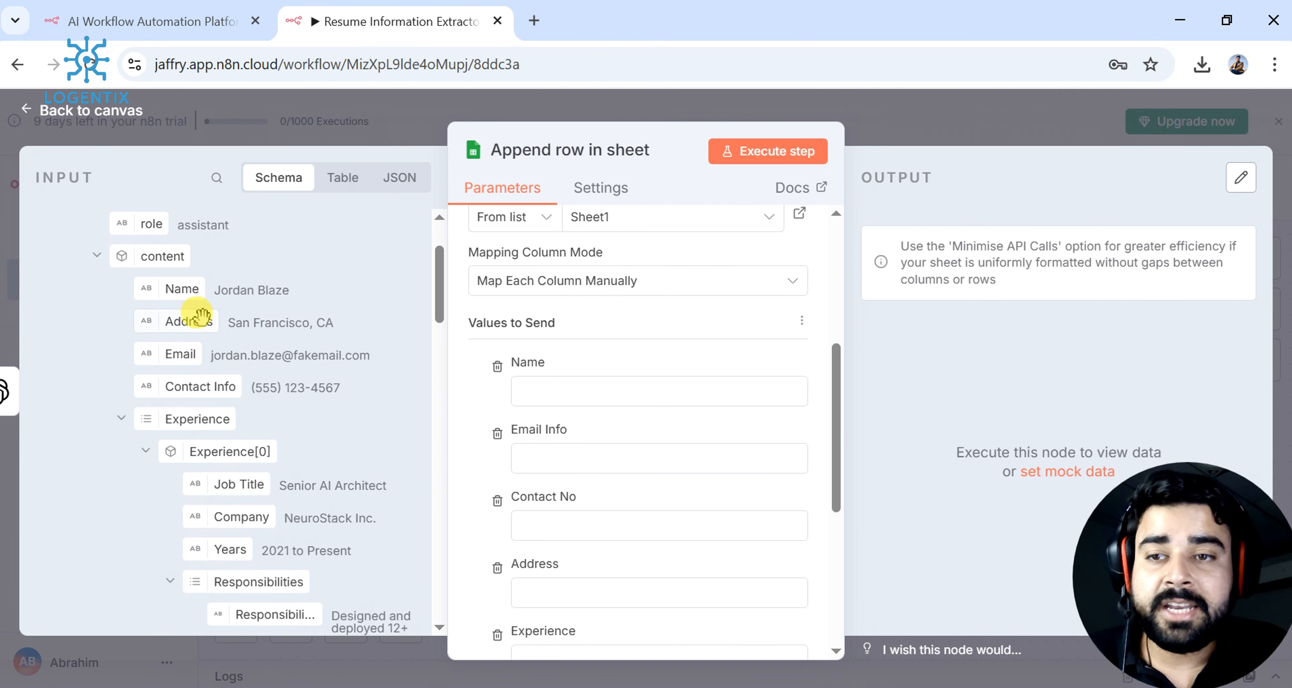
- Map the Name and Email Info columns to the Name and Email fields of the model's message content
{"action": "left_click_drag", "start_coordinate": [181, 289], "coordinate": [558, 398]}
{"action": "left_click", "coordinate": [469, 441]}
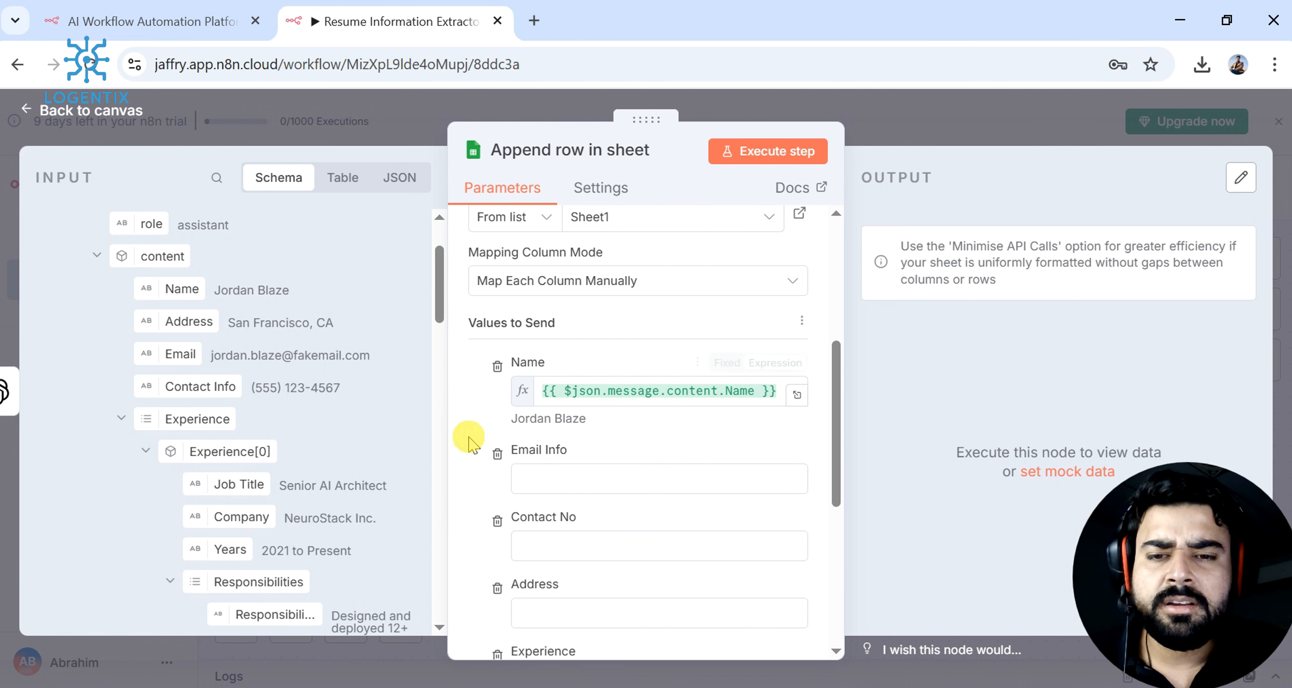
{"action": "left_click_drag", "start_coordinate": [511, 419], "coordinate": [620, 431]}
{"action": "left_click", "coordinate": [617, 429]}
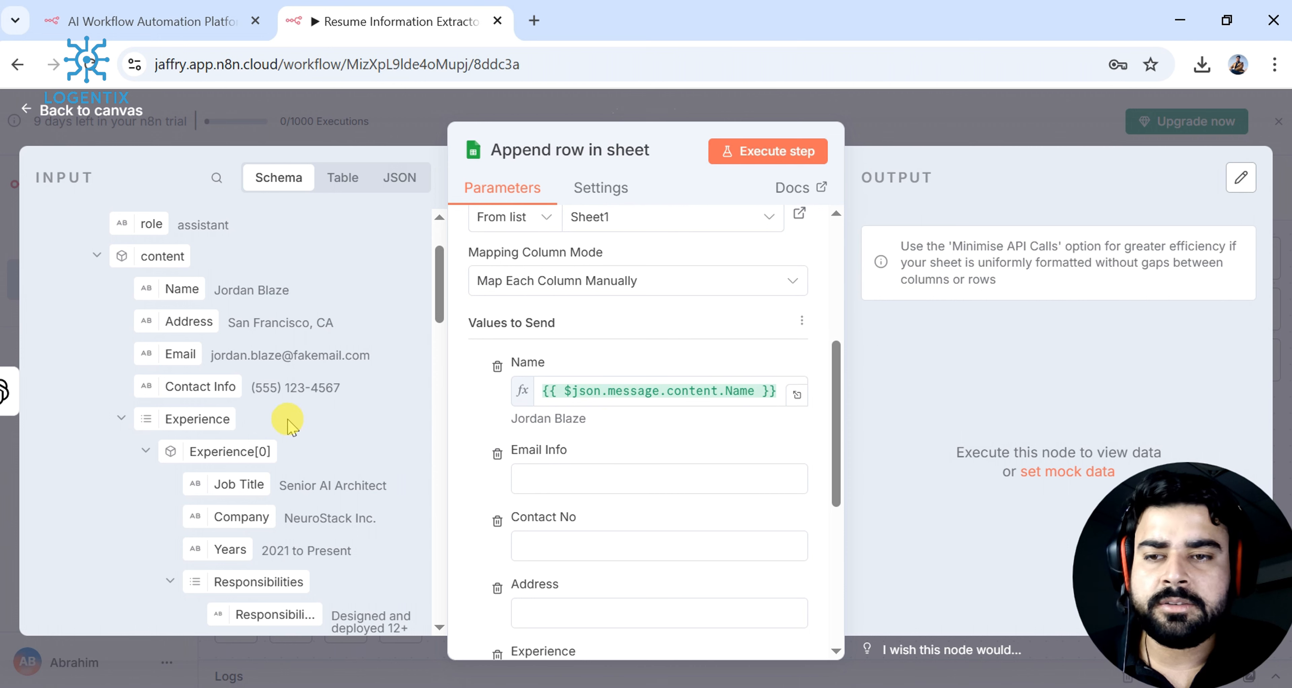
{"action": "scroll", "coordinate": [331, 416], "scroll_direction": "down", "scroll_amount": 2}
{"action": "left_click_drag", "start_coordinate": [179, 252], "coordinate": [541, 476]}
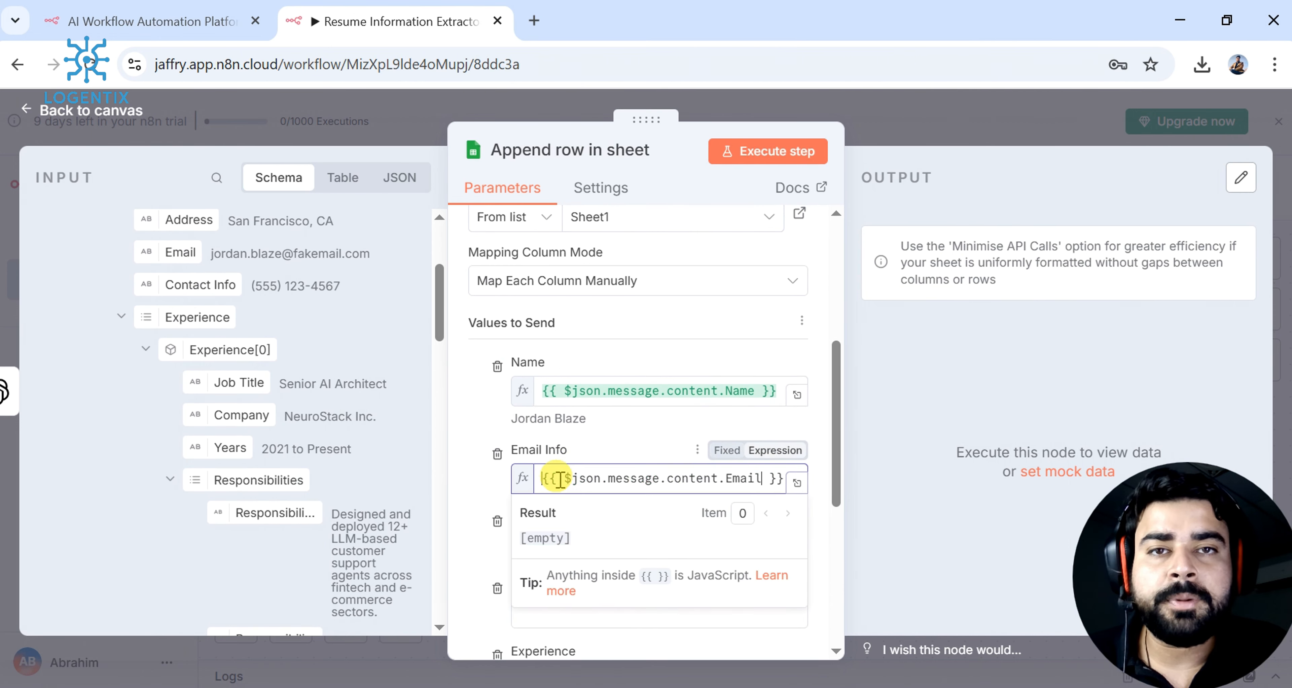
{"action": "scroll", "coordinate": [266, 401], "scroll_direction": "down", "scroll_amount": 2}
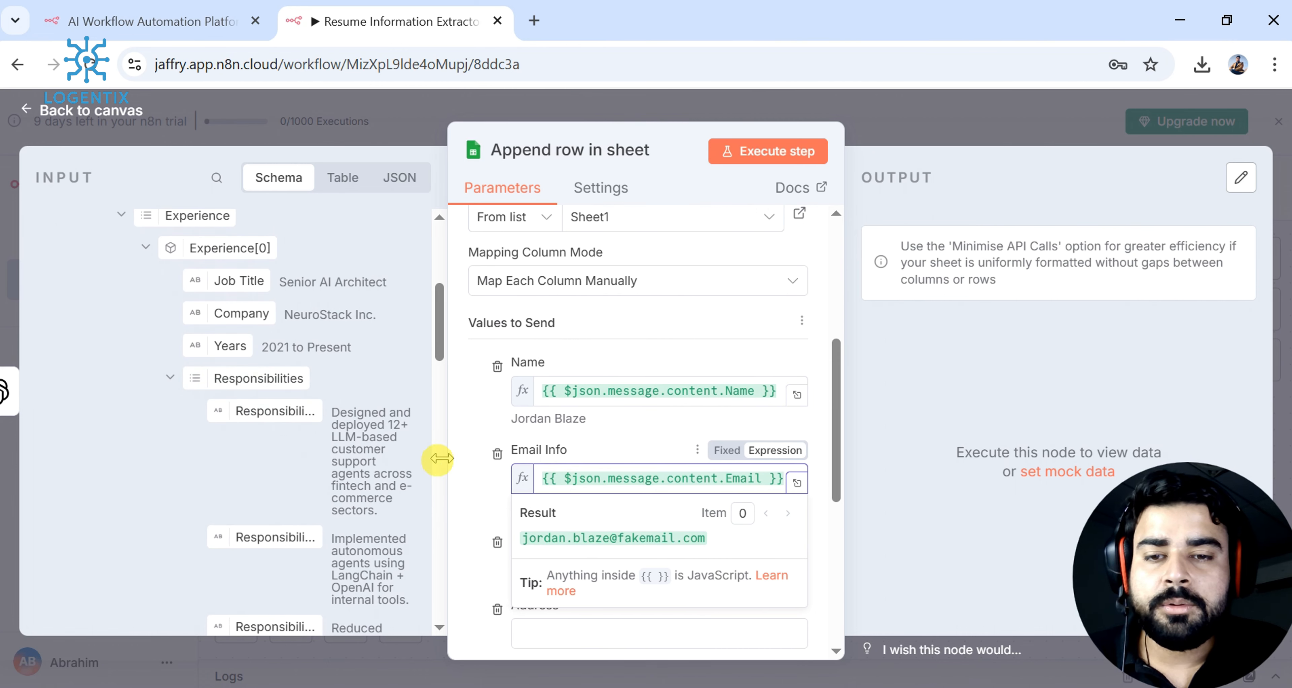
{"action": "left_click", "coordinate": [469, 483]}
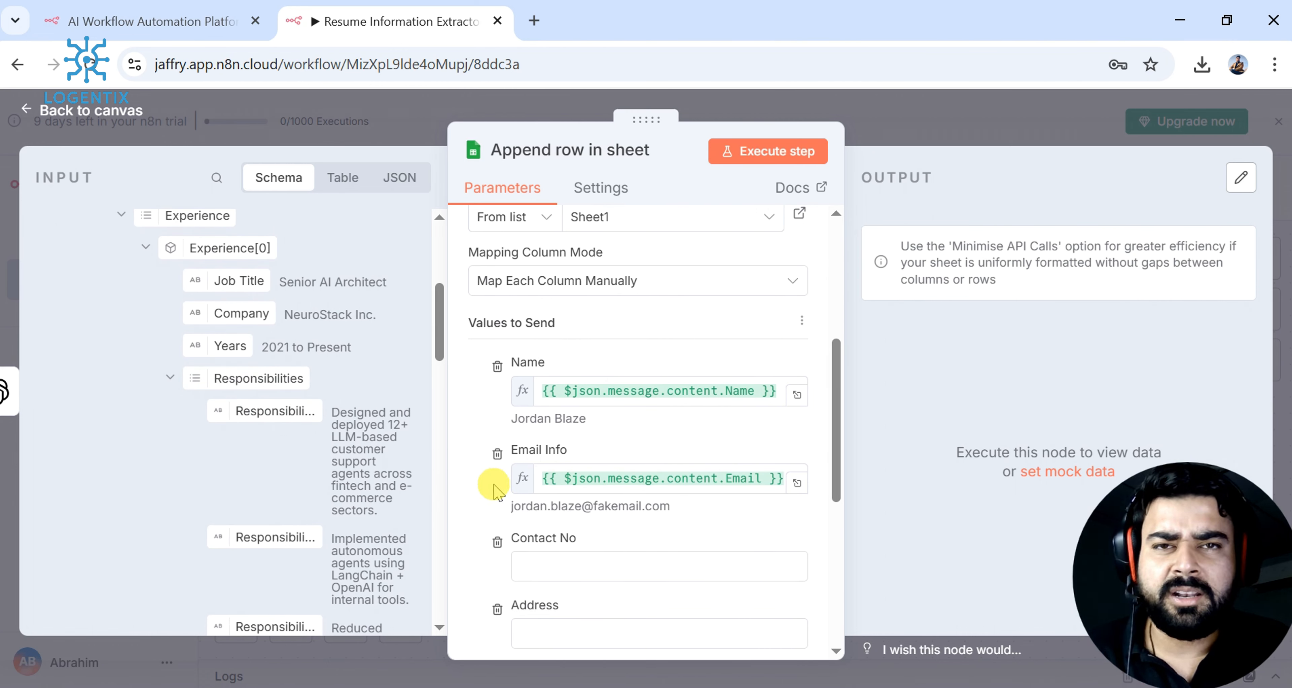
- Map the Contact No column to the Contact Info field and the Address column to the Address field of the message content
{"action": "scroll", "coordinate": [481, 482], "scroll_direction": "down", "scroll_amount": 2}
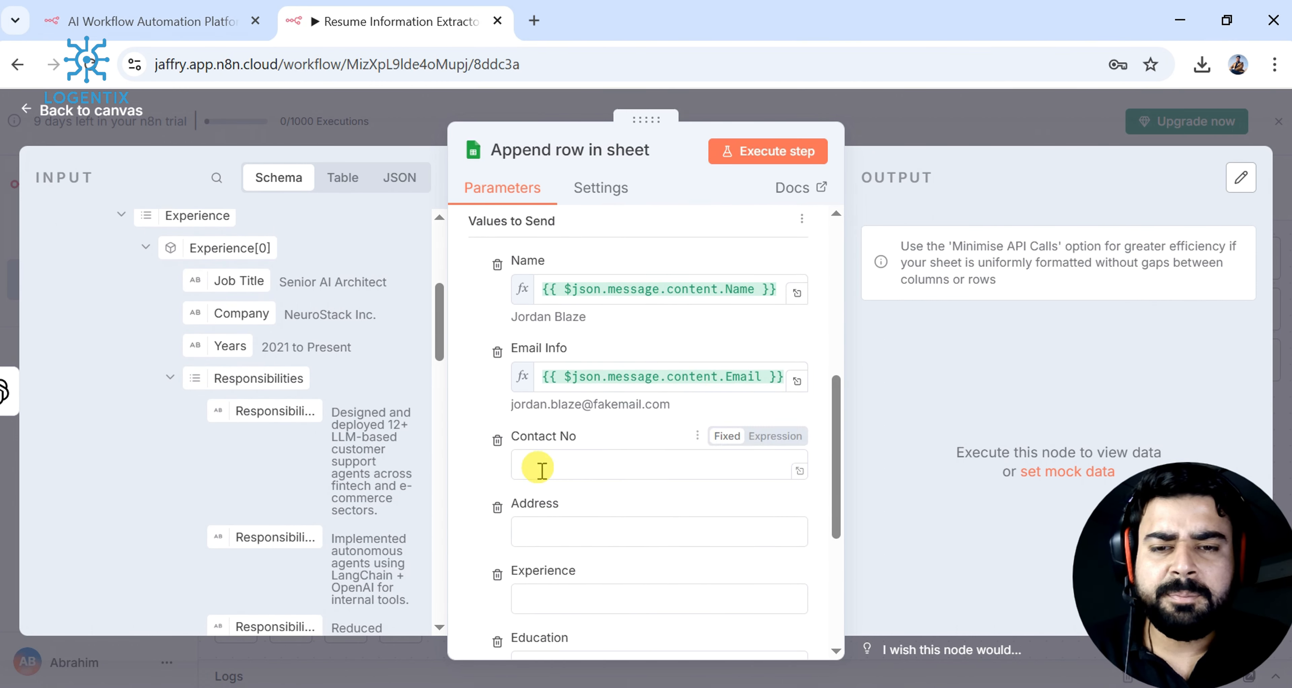
{"action": "scroll", "coordinate": [266, 351], "scroll_direction": "up", "scroll_amount": 2}
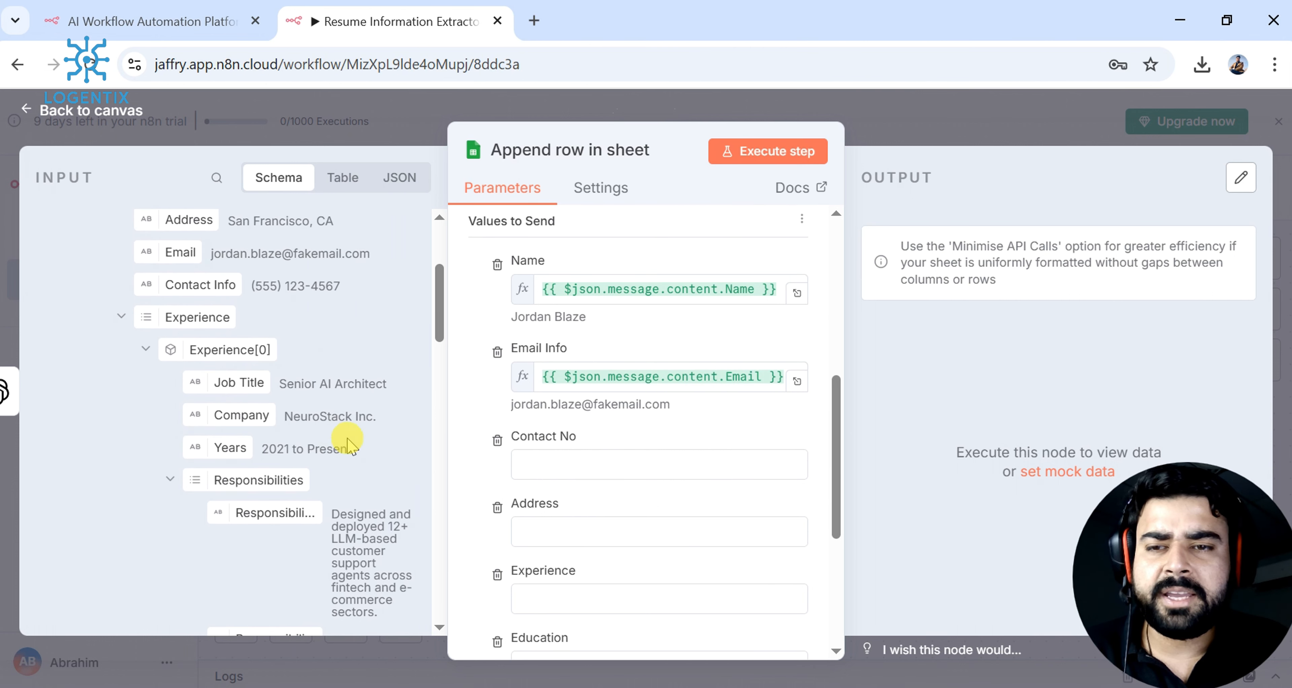
{"action": "left_click_drag", "start_coordinate": [193, 286], "coordinate": [549, 464]}
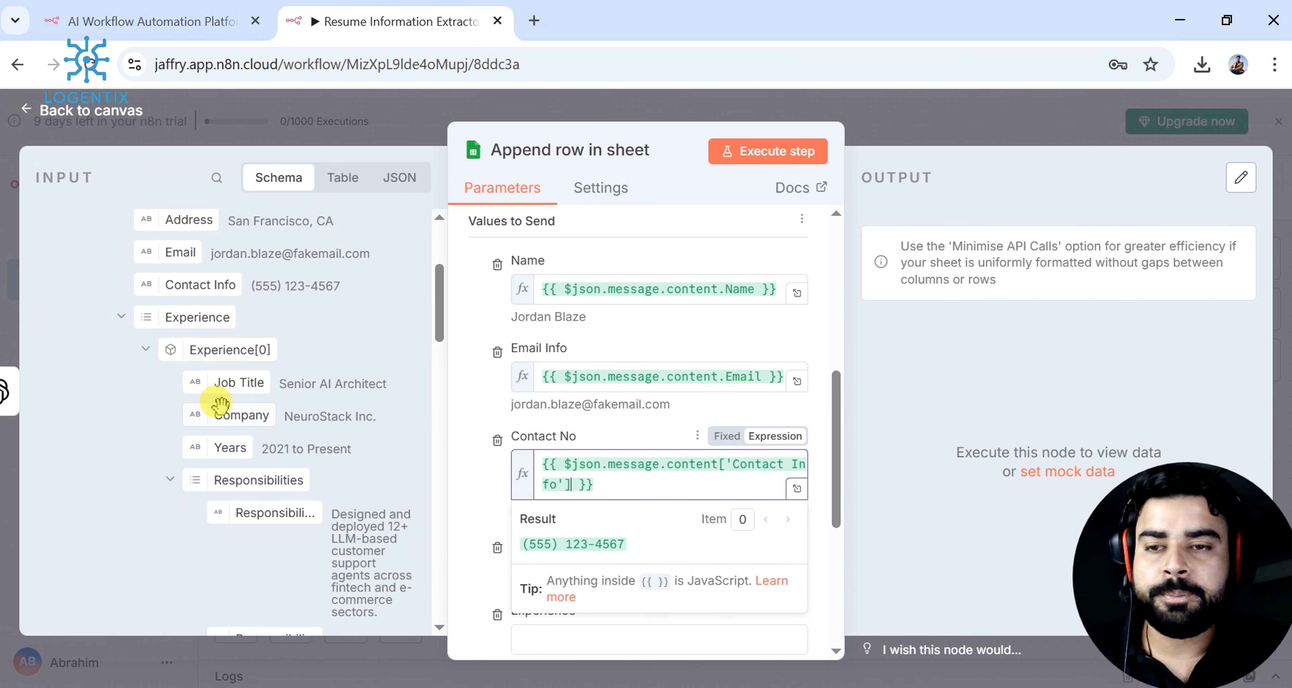
{"action": "scroll", "coordinate": [527, 461], "scroll_direction": "down", "scroll_amount": 2}
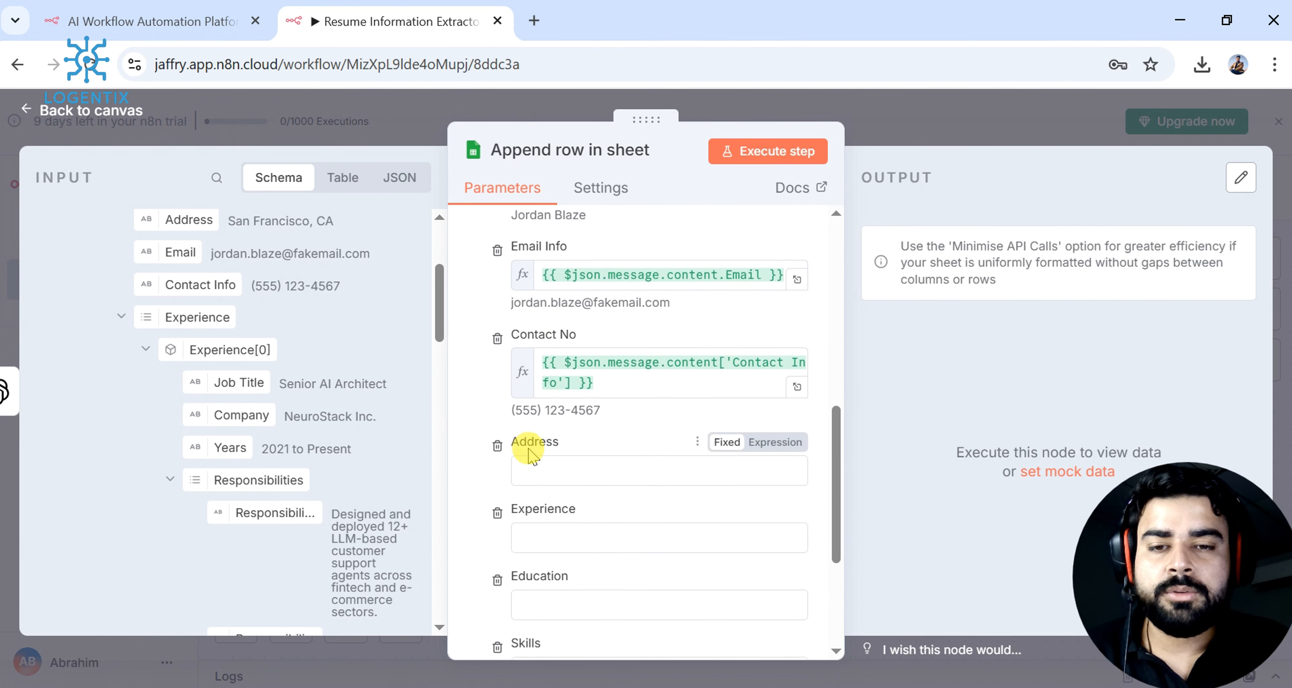
{"action": "scroll", "coordinate": [180, 361], "scroll_direction": "up", "scroll_amount": 2}
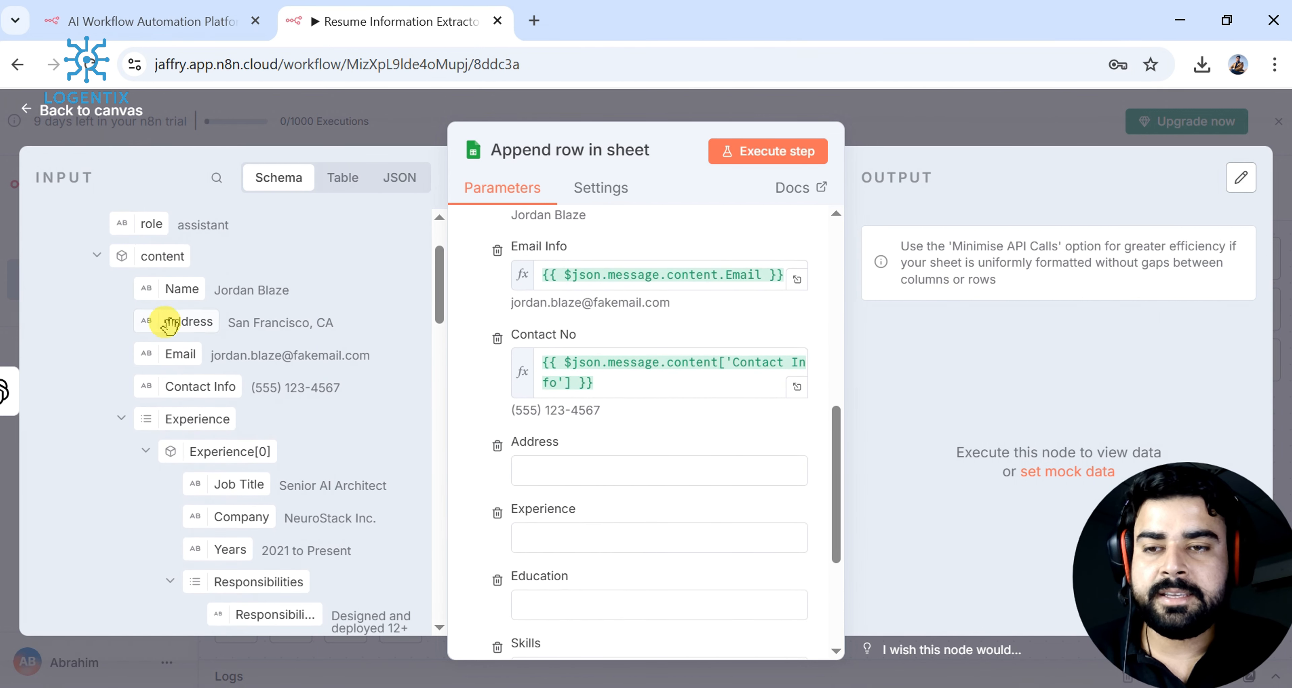
{"action": "left_click_drag", "start_coordinate": [183, 321], "coordinate": [539, 469]}
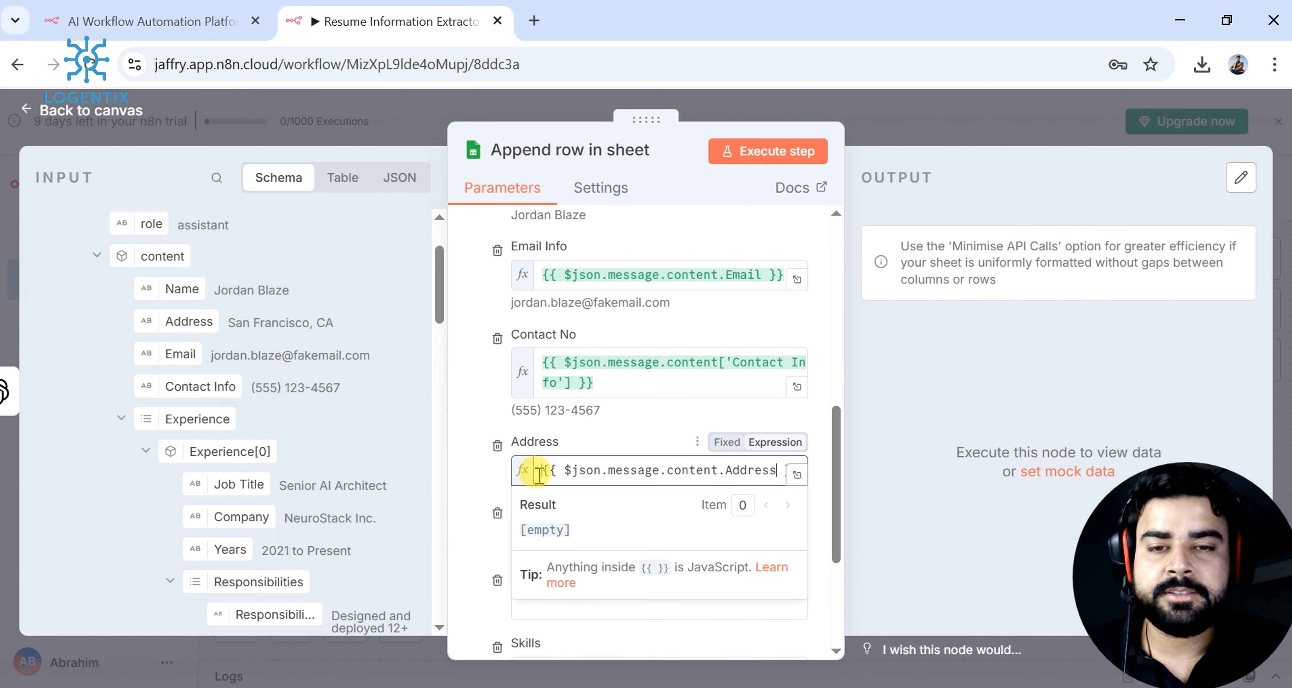
{"action": "left_click", "coordinate": [470, 441]}
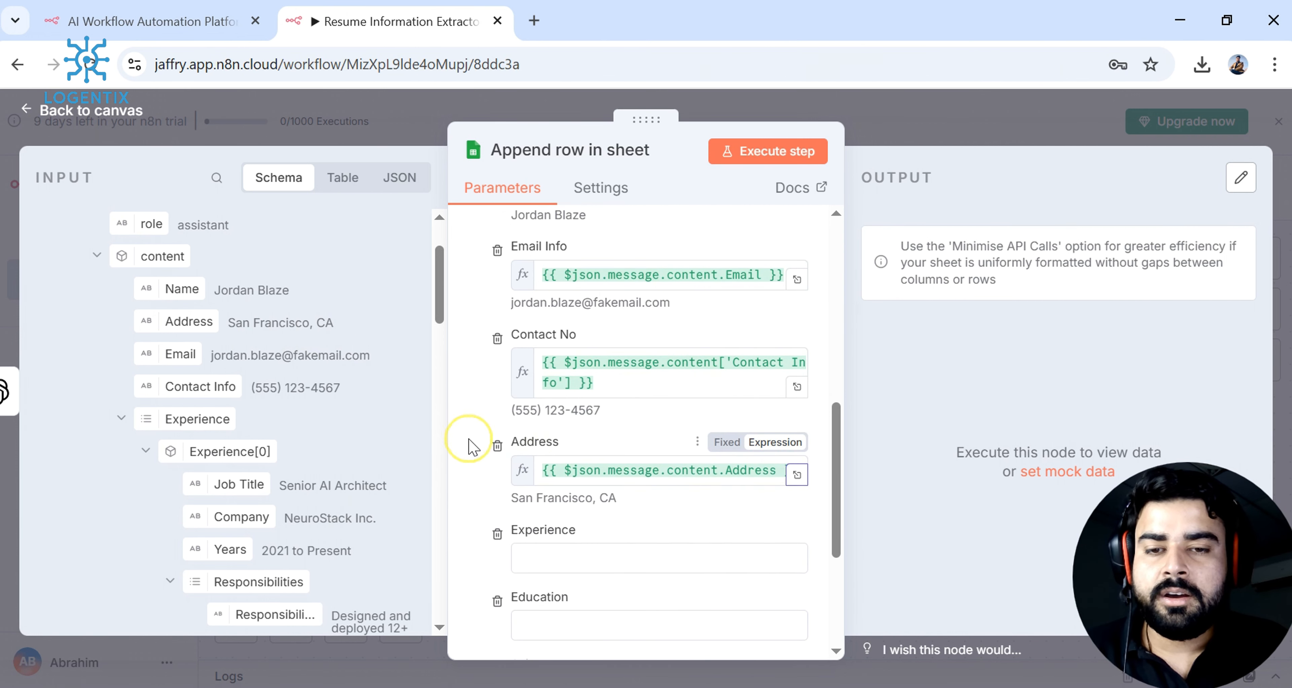
- Examine the nested job entries and their responsibilities under Experience in the input schema
{"action": "scroll", "coordinate": [499, 446], "scroll_direction": "down", "scroll_amount": 2}
{"action": "scroll", "coordinate": [168, 391], "scroll_direction": "down", "scroll_amount": 2}
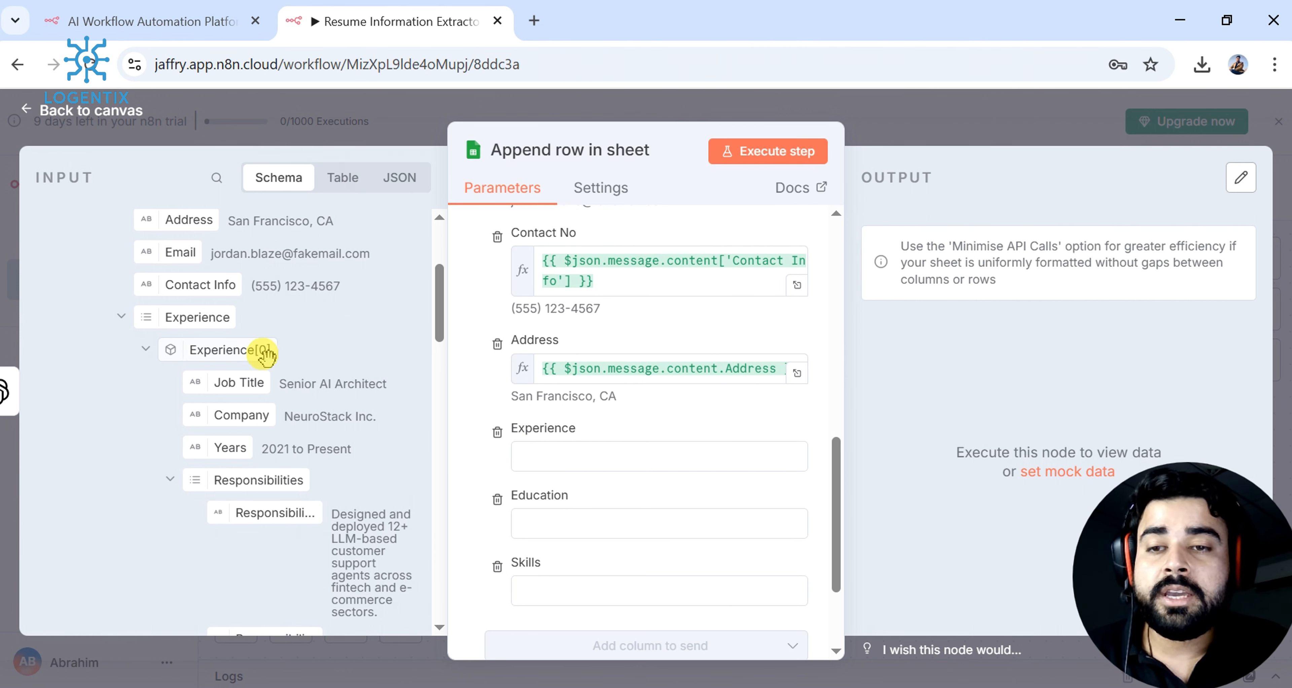
{"action": "scroll", "coordinate": [265, 353], "scroll_direction": "down", "scroll_amount": 8}
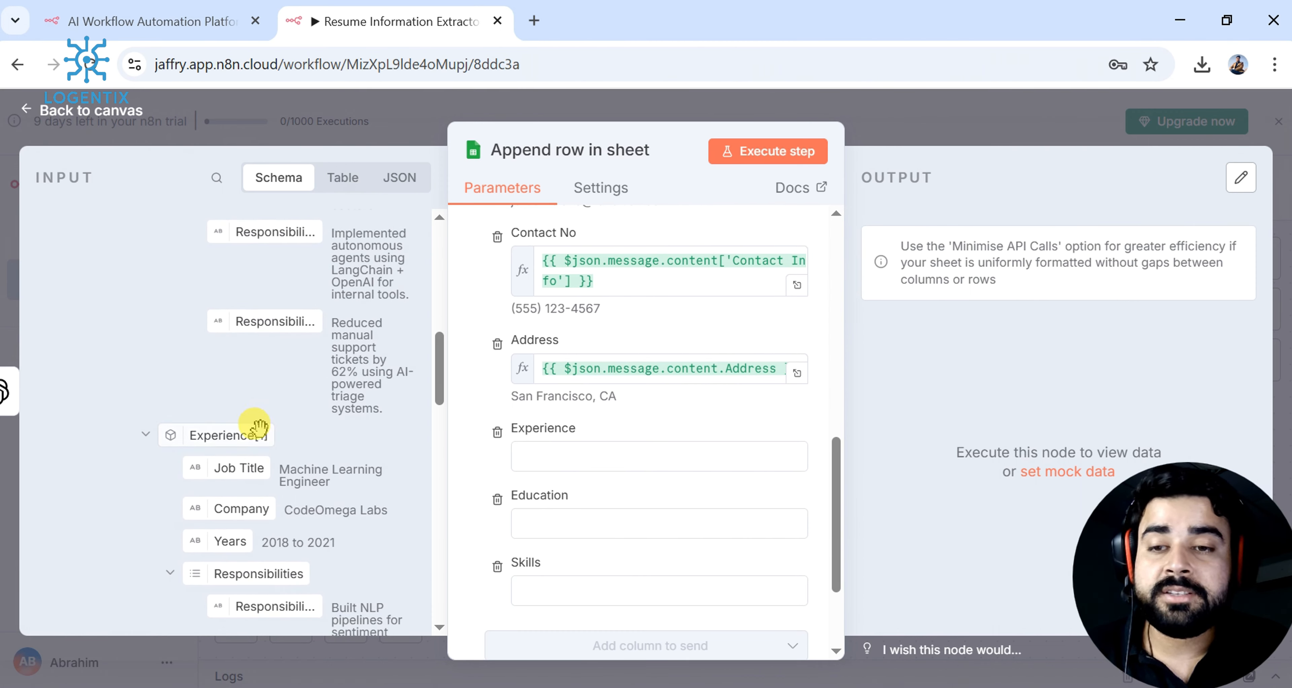
{"action": "scroll", "coordinate": [261, 426], "scroll_direction": "up", "scroll_amount": 3}
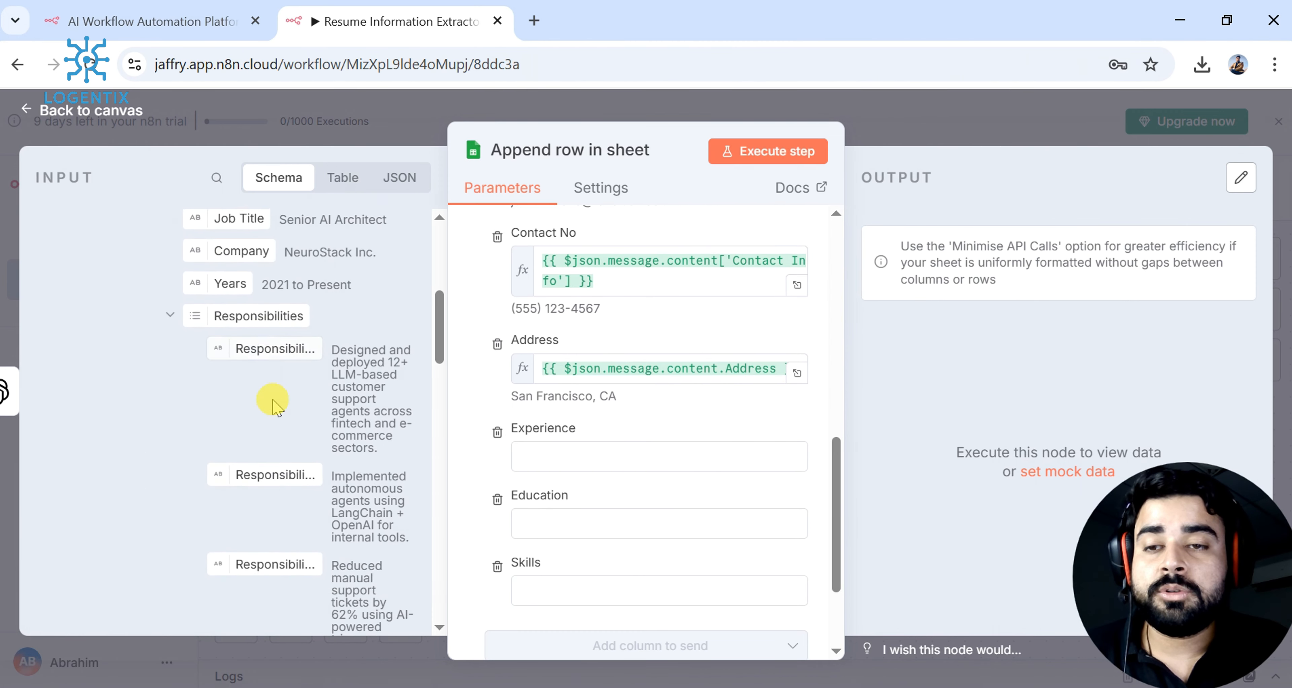
{"action": "scroll", "coordinate": [269, 403], "scroll_direction": "down", "scroll_amount": 5}
{"action": "scroll", "coordinate": [255, 265], "scroll_direction": "down", "scroll_amount": 2}
{"action": "scroll", "coordinate": [264, 258], "scroll_direction": "up", "scroll_amount": 6}
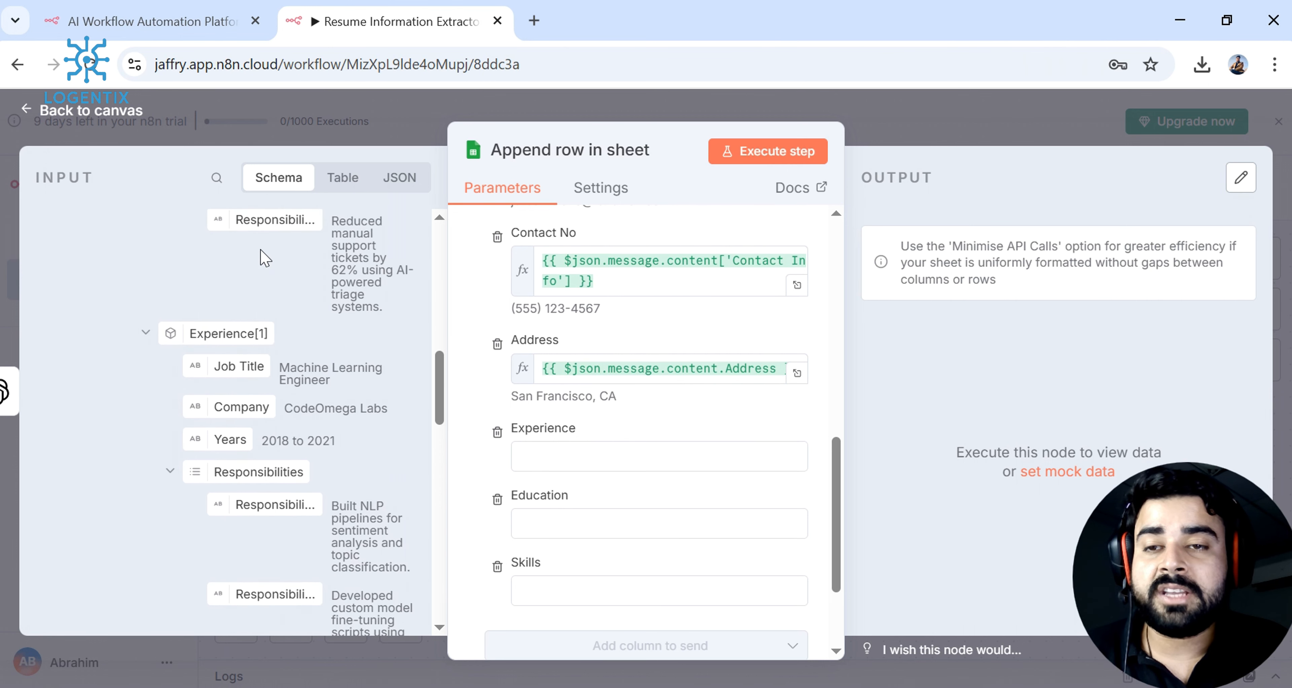
{"action": "scroll", "coordinate": [265, 259], "scroll_direction": "up", "scroll_amount": 6}
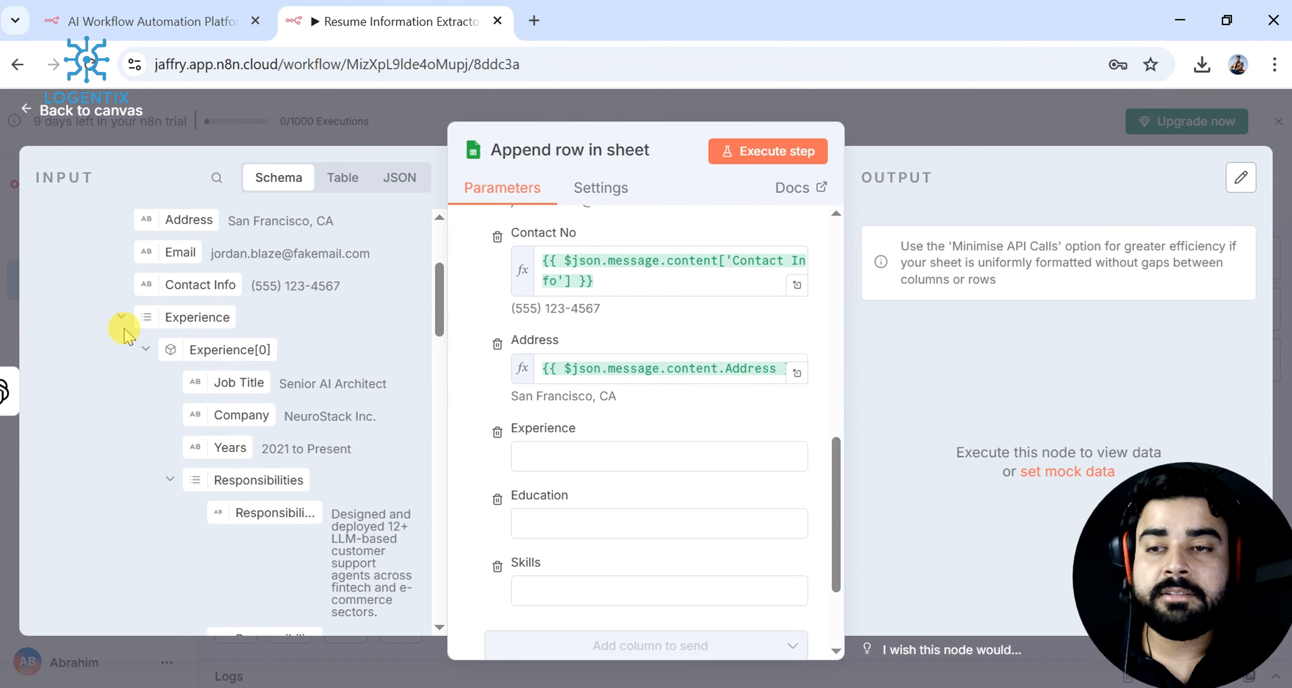
- Collapse the Experience list in the input schema and map the whole list to the Experience column
{"action": "left_click", "coordinate": [122, 317]}
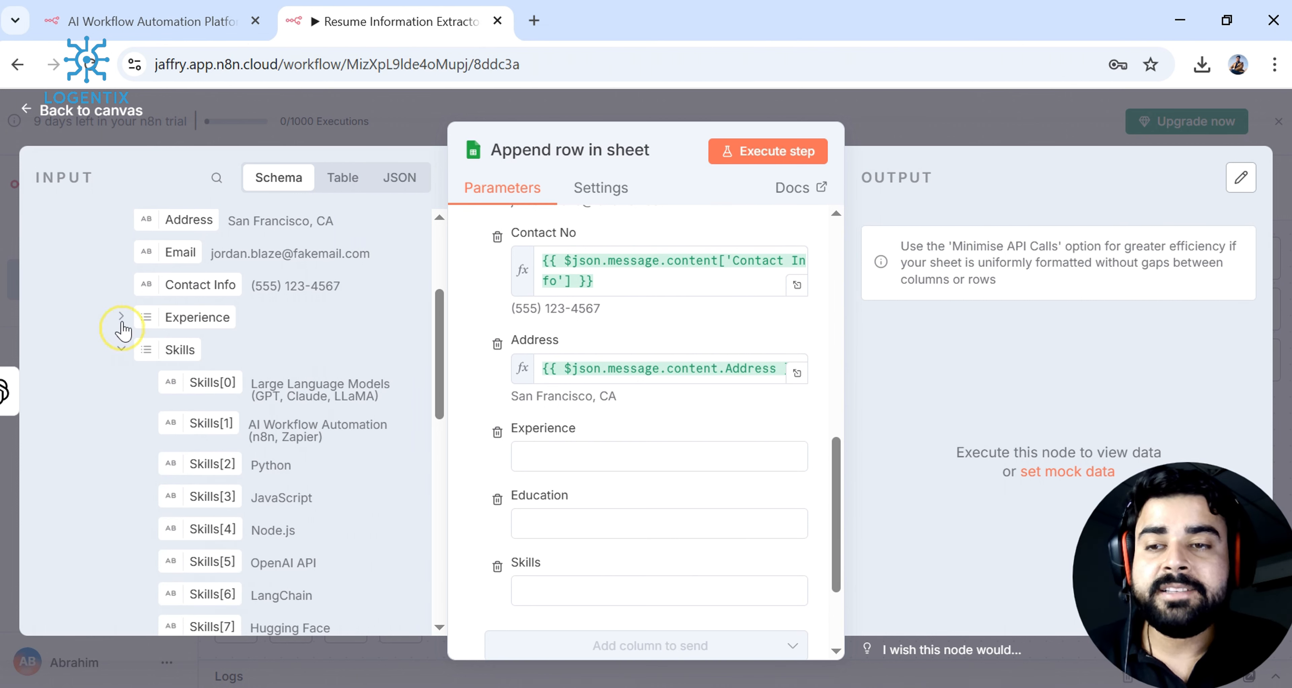
{"action": "left_click", "coordinate": [122, 320]}
{"action": "left_click", "coordinate": [122, 321]}
{"action": "left_click", "coordinate": [122, 320]}
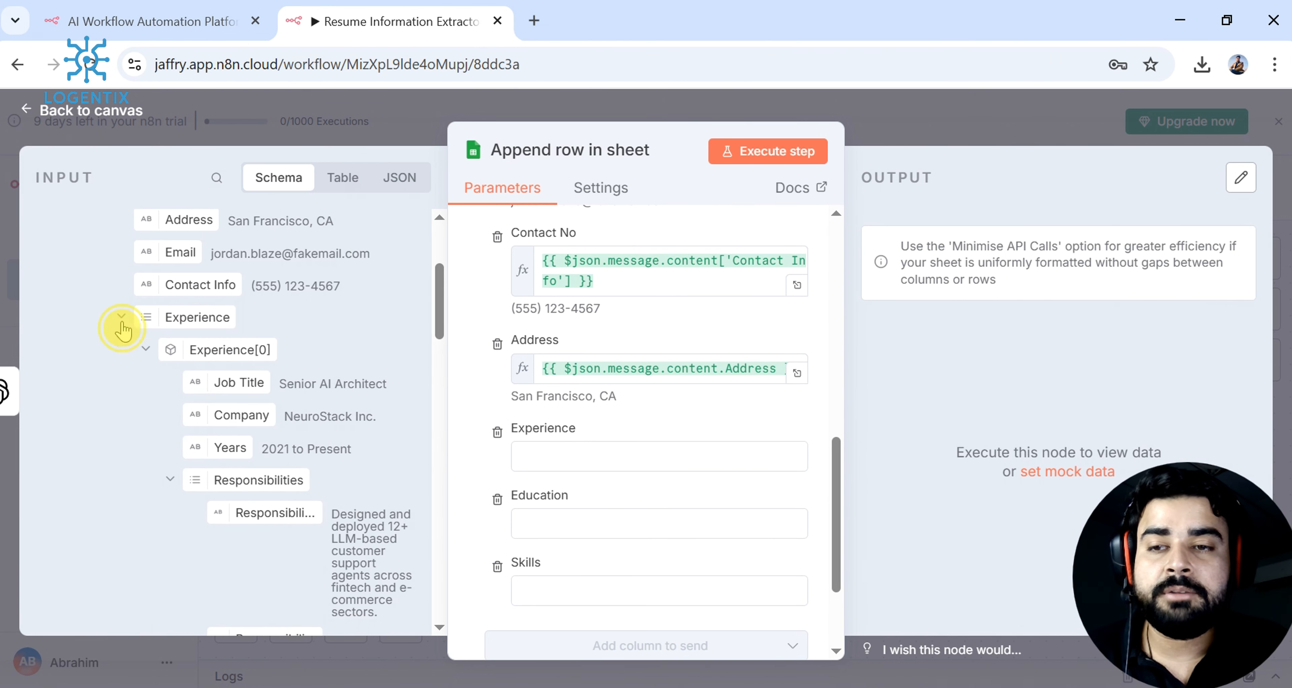
{"action": "left_click", "coordinate": [122, 321]}
{"action": "left_click_drag", "start_coordinate": [165, 318], "coordinate": [576, 457]}
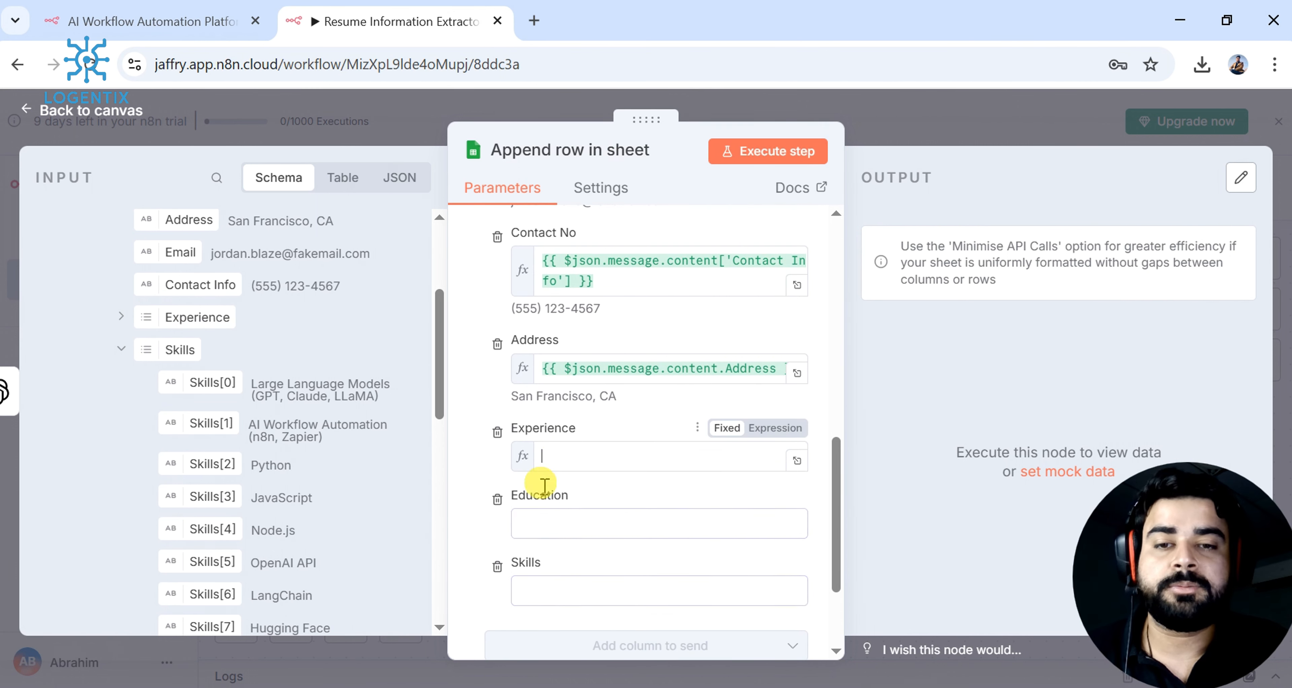
{"action": "left_click", "coordinate": [477, 487]}
- Map the Skills column to the whole Skills list of the message content
{"action": "scroll", "coordinate": [479, 491], "scroll_direction": "down", "scroll_amount": 2}
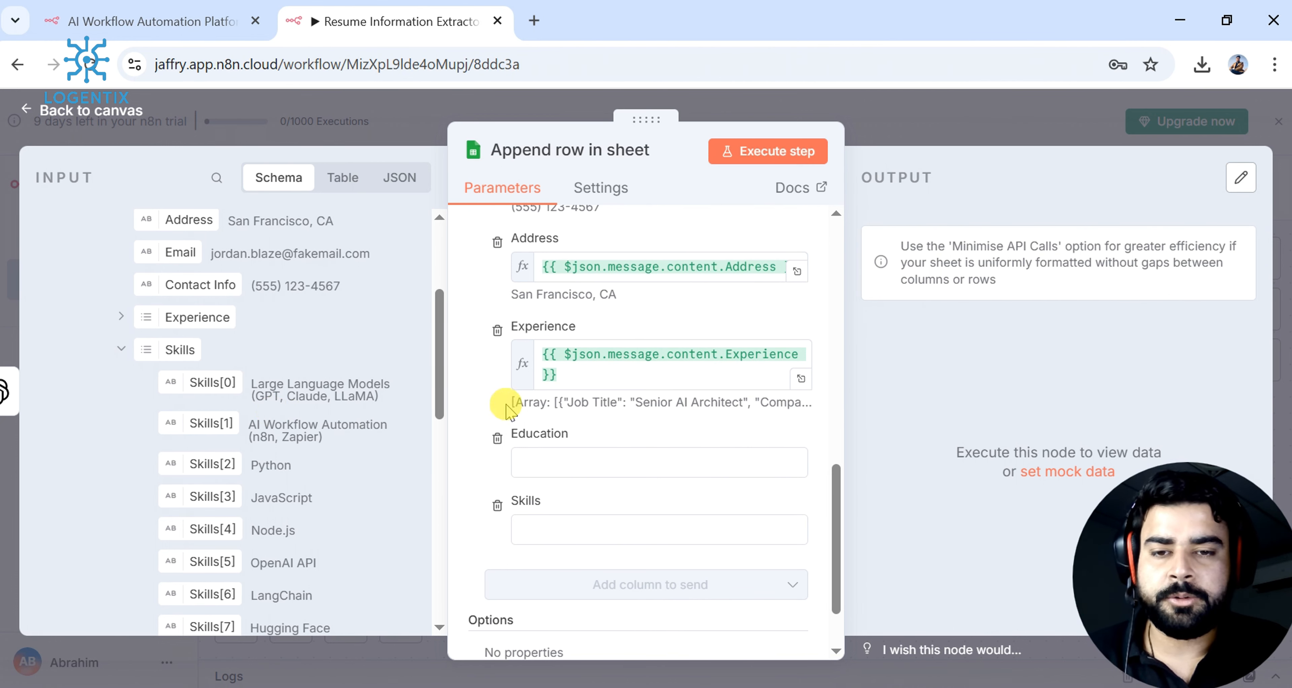
{"action": "scroll", "coordinate": [301, 401], "scroll_direction": "down", "scroll_amount": 6}
{"action": "scroll", "coordinate": [142, 290], "scroll_direction": "up", "scroll_amount": 4}
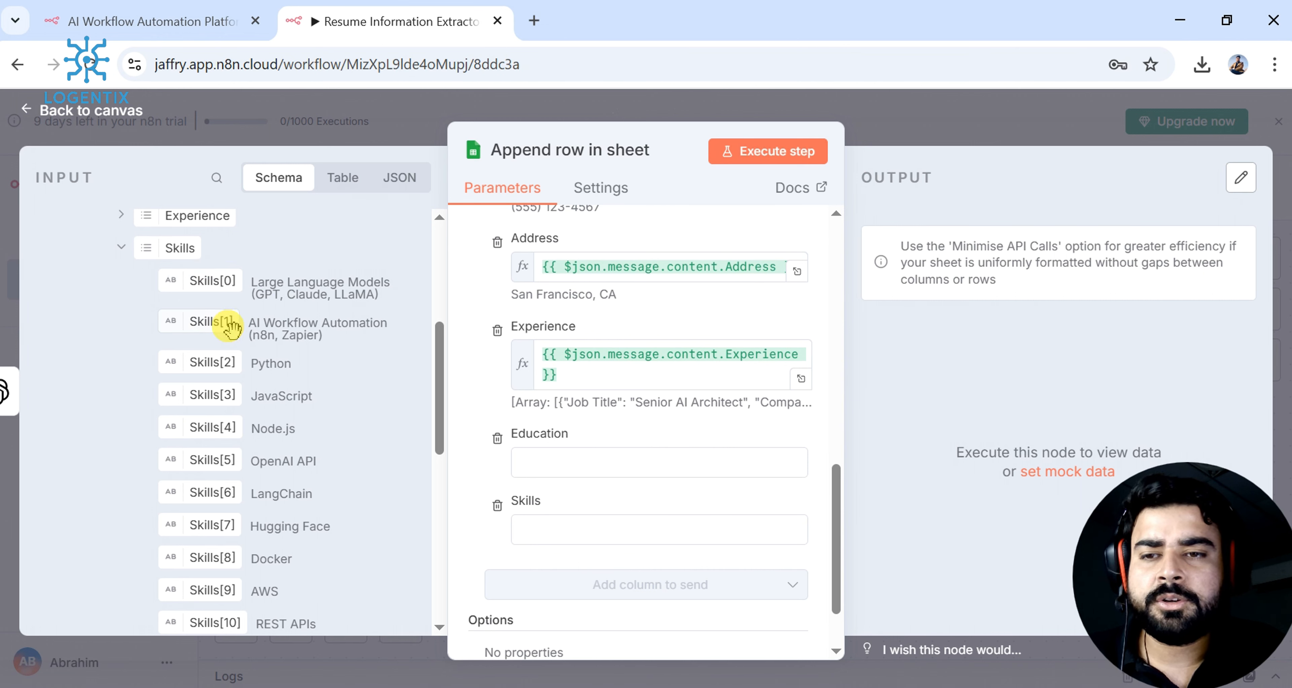
{"action": "scroll", "coordinate": [221, 451], "scroll_direction": "down", "scroll_amount": 2}
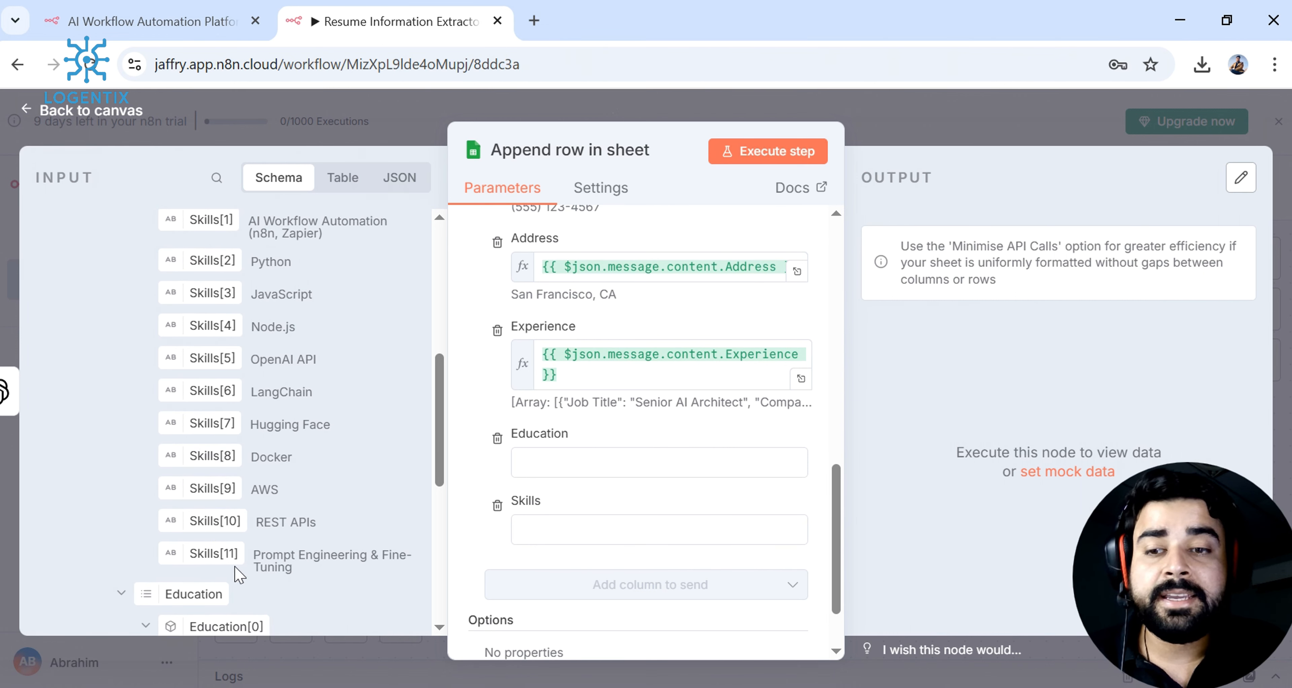
{"action": "scroll", "coordinate": [236, 566], "scroll_direction": "up", "scroll_amount": 4}
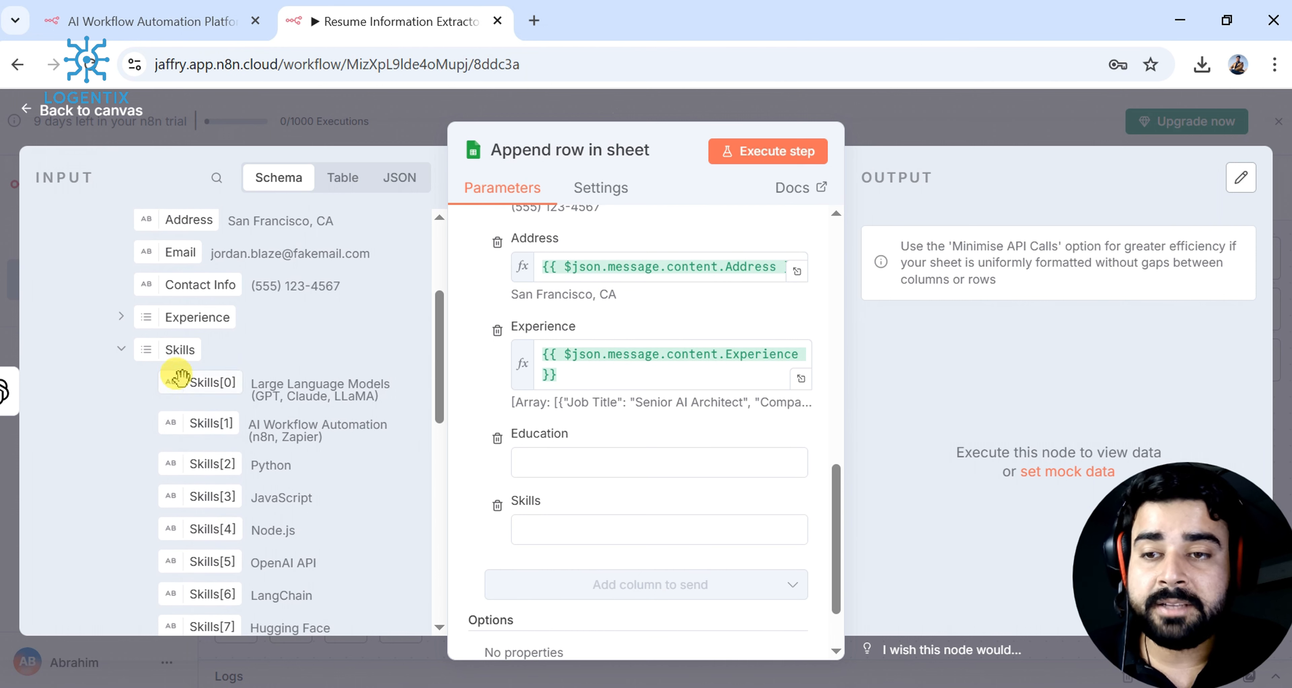
{"action": "left_click_drag", "start_coordinate": [179, 362], "coordinate": [542, 530]}
- Map the Education column to the whole Education list of the message content
{"action": "scroll", "coordinate": [301, 502], "scroll_direction": "down", "scroll_amount": 6}
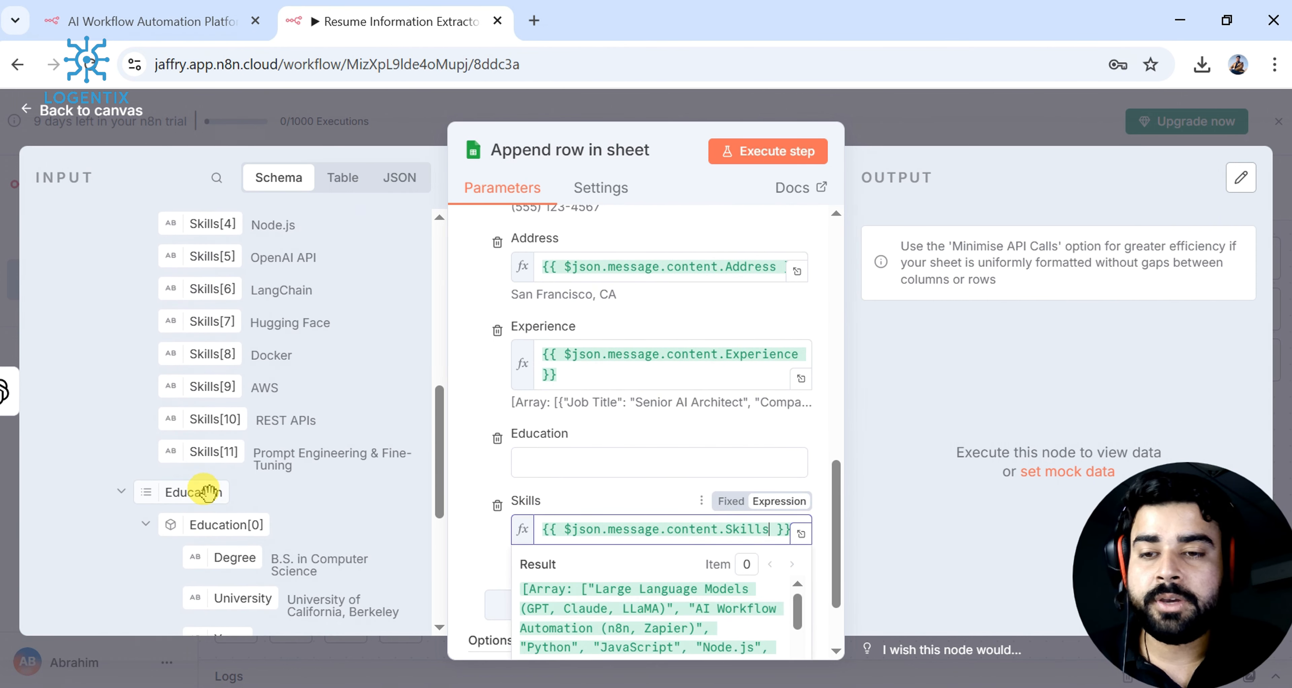
{"action": "scroll", "coordinate": [244, 446], "scroll_direction": "down", "scroll_amount": 5}
{"action": "scroll", "coordinate": [244, 441], "scroll_direction": "up", "scroll_amount": 3}
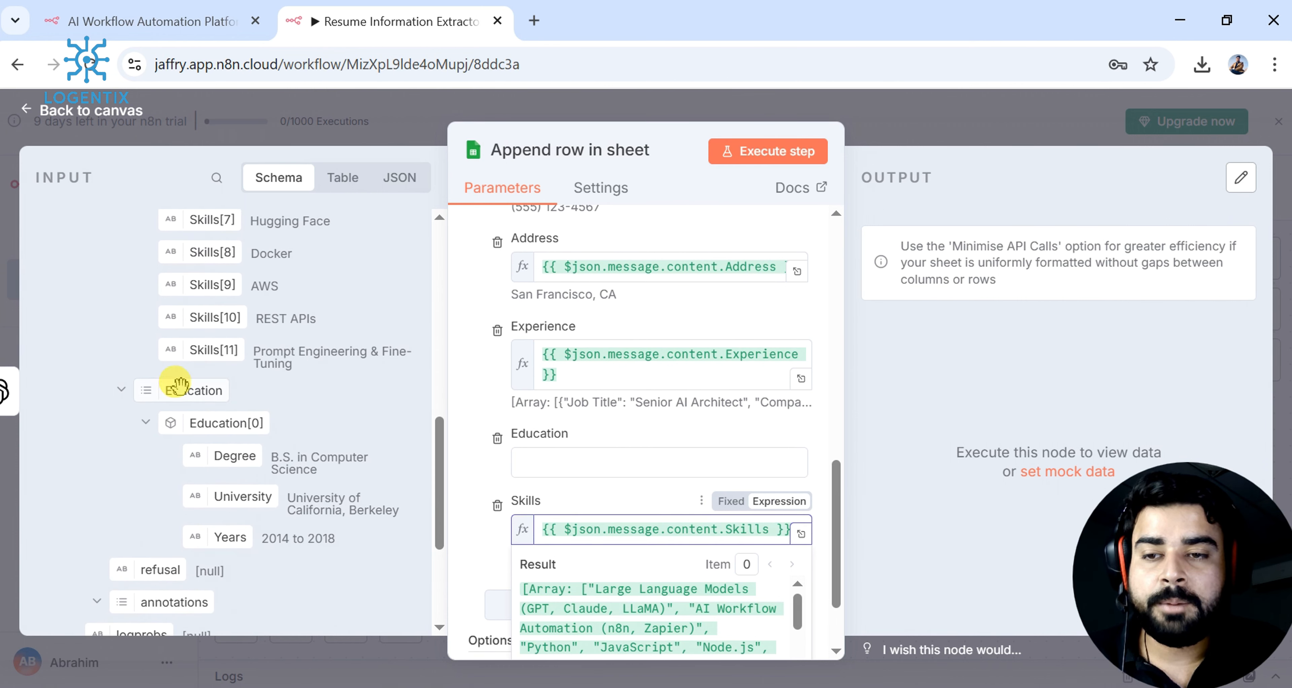
{"action": "left_click_drag", "start_coordinate": [178, 390], "coordinate": [552, 461]}
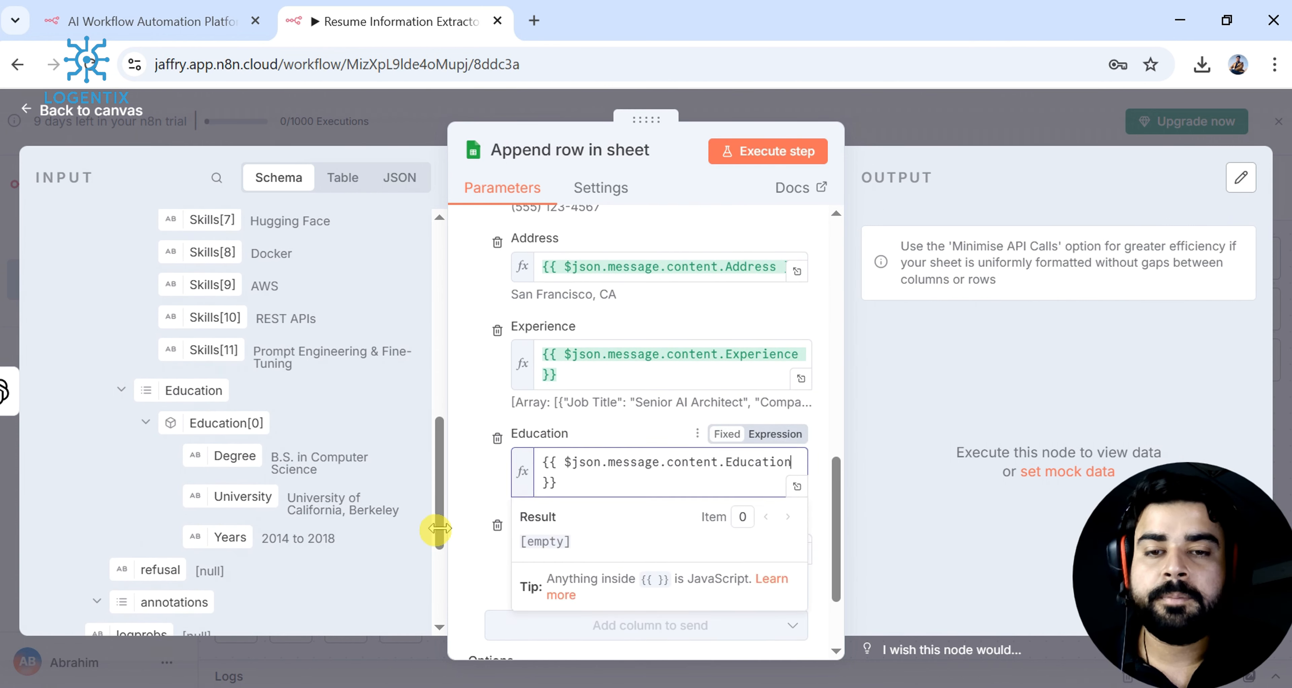
{"action": "left_click", "coordinate": [483, 484]}
{"action": "scroll", "coordinate": [485, 484], "scroll_direction": "down", "scroll_amount": 3}
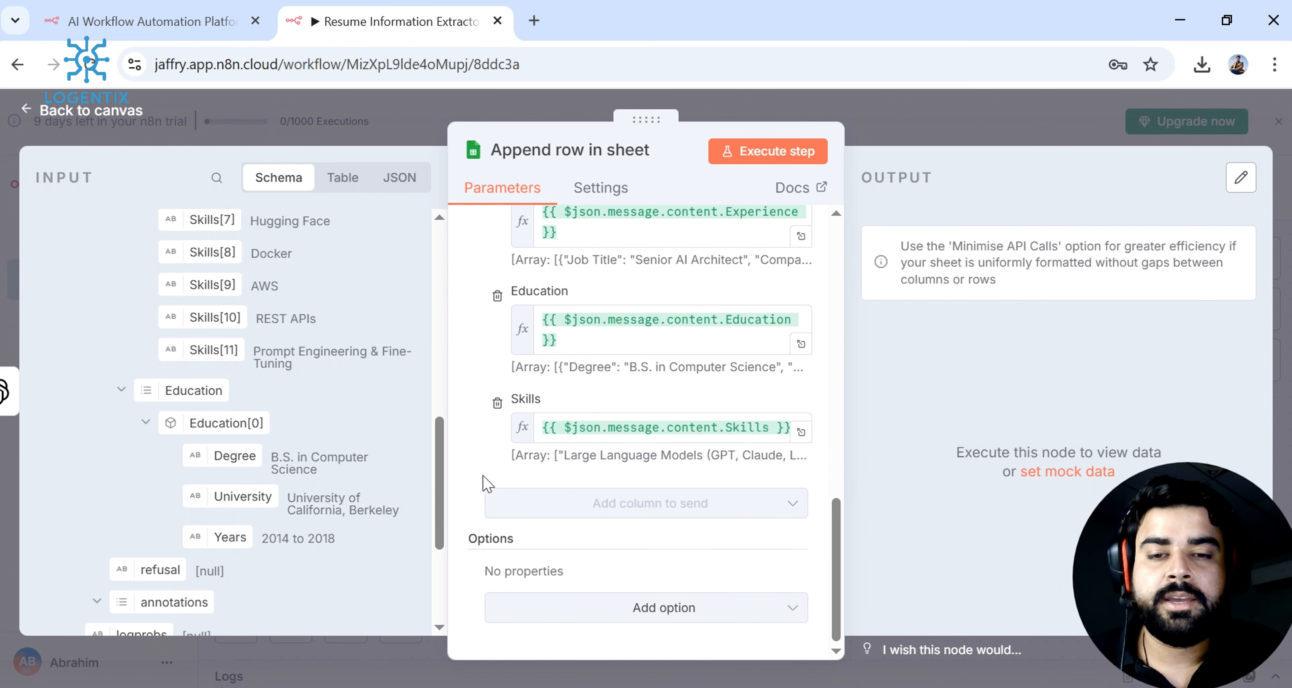
- Check the node's available extra options without adding any, and execute the Append row in sheet step
{"action": "left_click", "coordinate": [668, 607]}
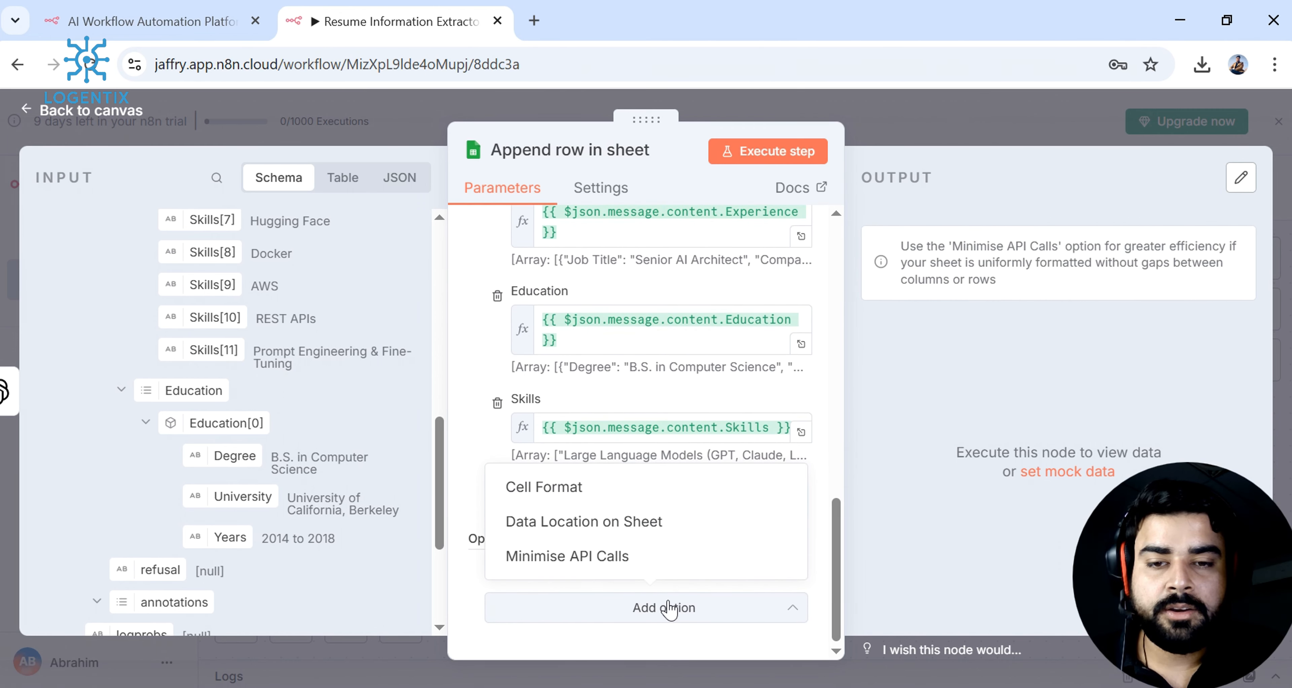
{"action": "left_click", "coordinate": [667, 607]}
{"action": "scroll", "coordinate": [664, 493], "scroll_direction": "up", "scroll_amount": 10}
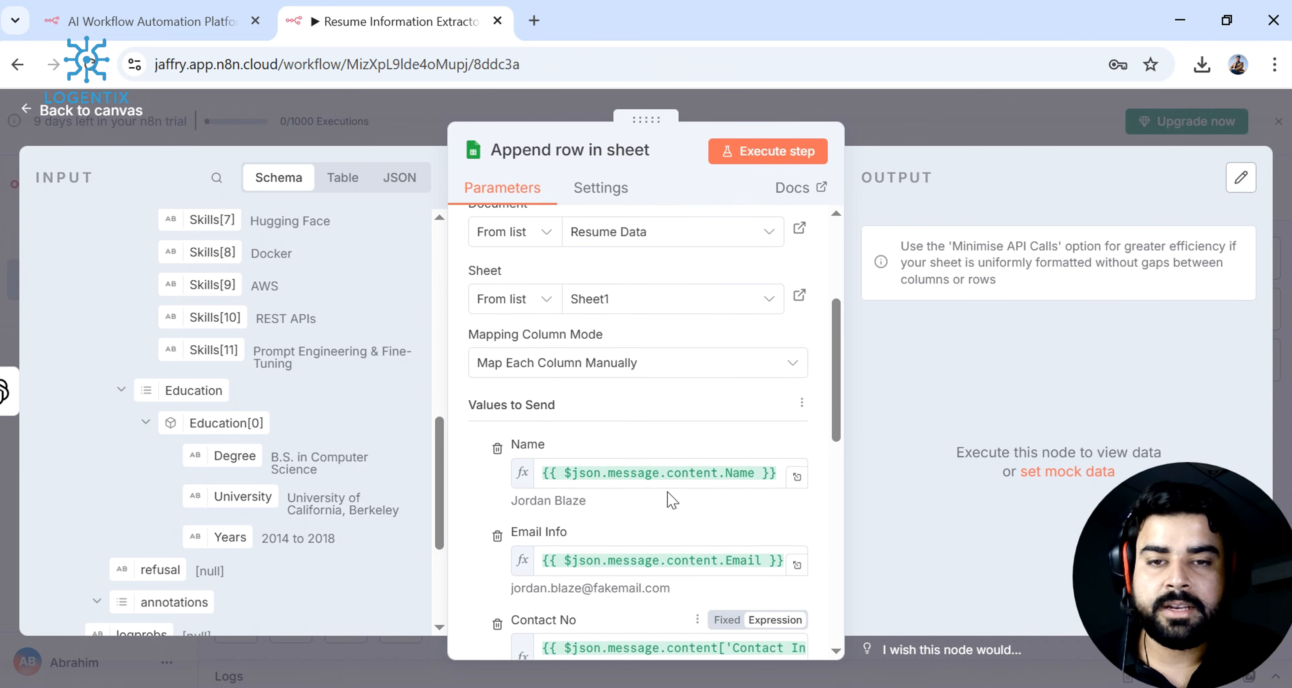
{"action": "scroll", "coordinate": [670, 496], "scroll_direction": "up", "scroll_amount": 5}
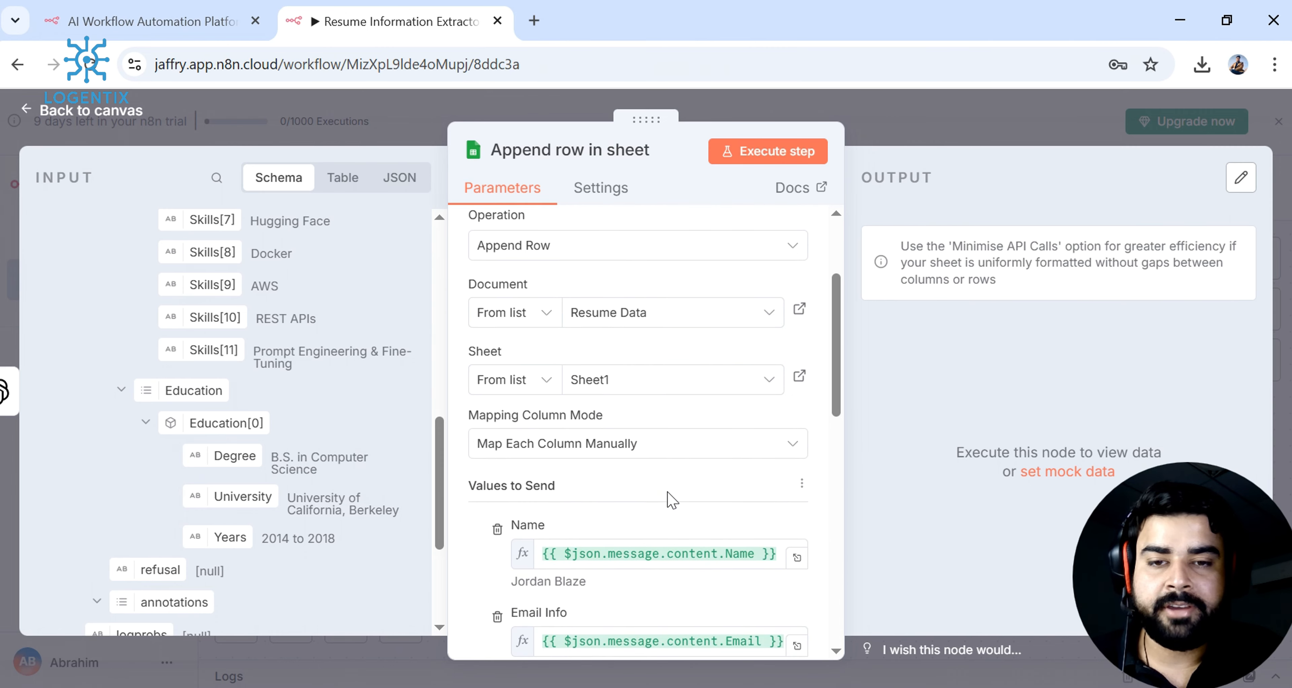
{"action": "left_click", "coordinate": [747, 161]}
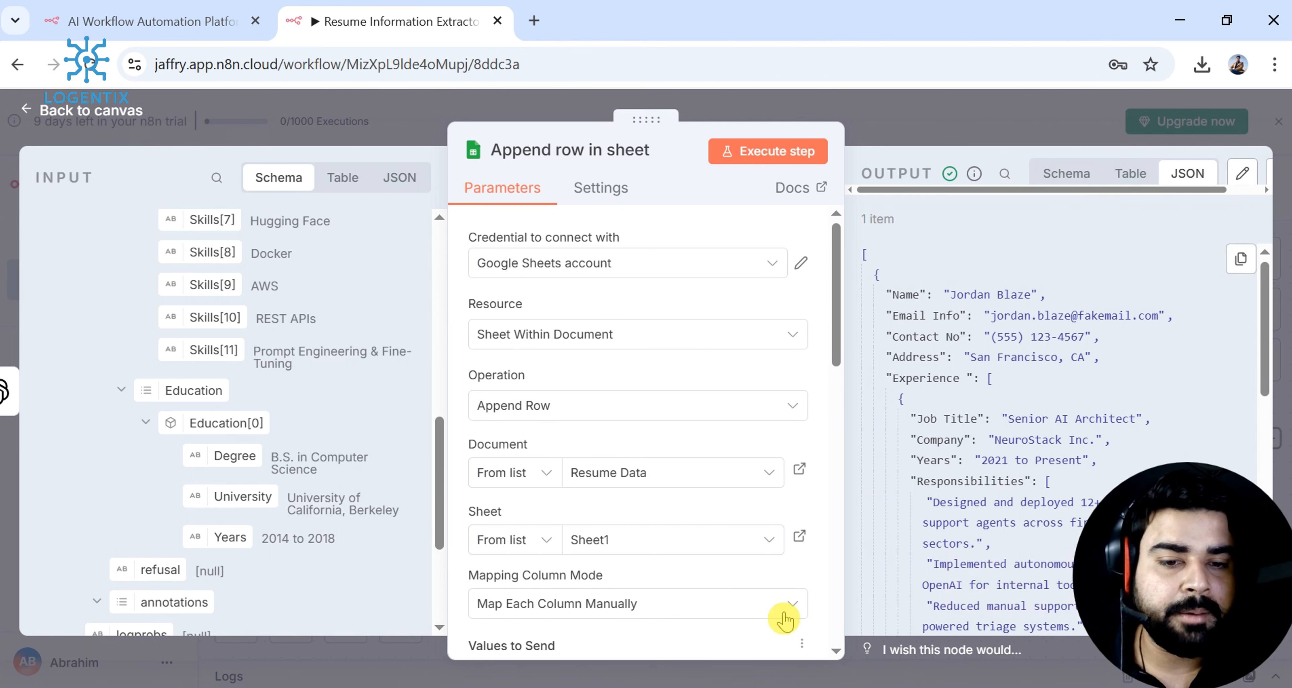
- Switch to Google Sheets to check the appended row in the Resume Data spreadsheet, and return to the n8n node
{"action": "left_click", "coordinate": [737, 684]}
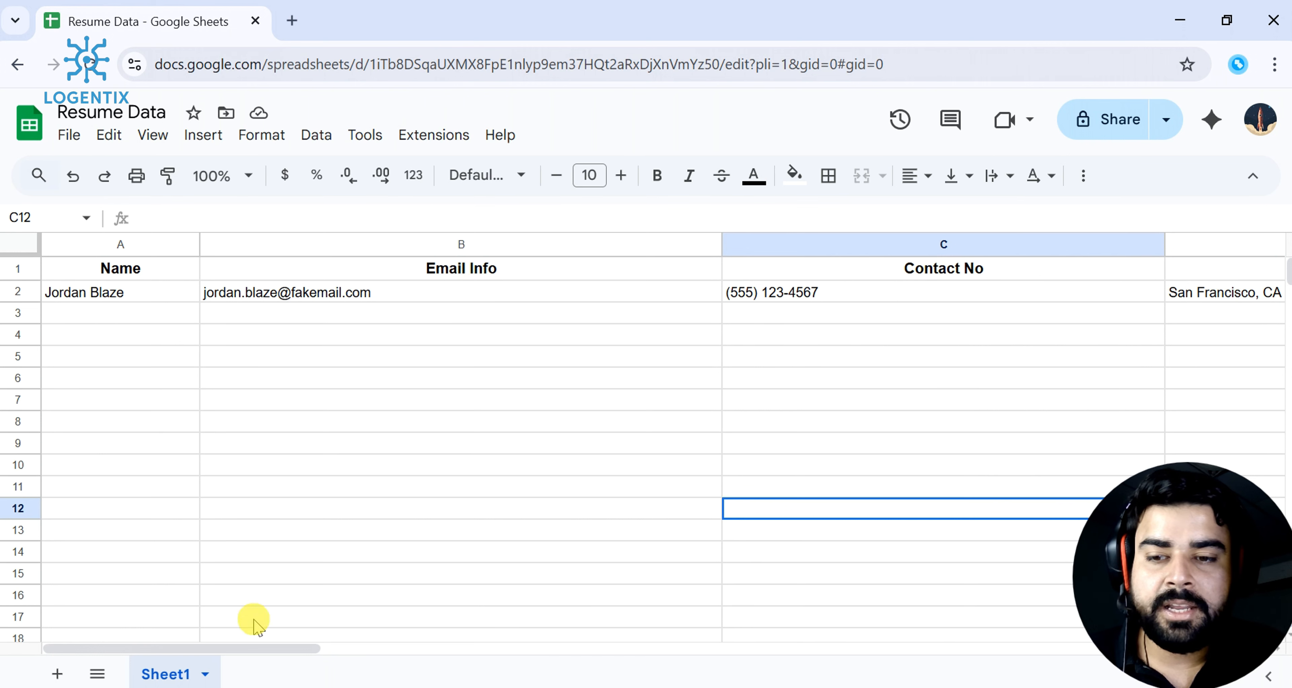
{"action": "left_click_drag", "start_coordinate": [259, 653], "coordinate": [190, 619]}
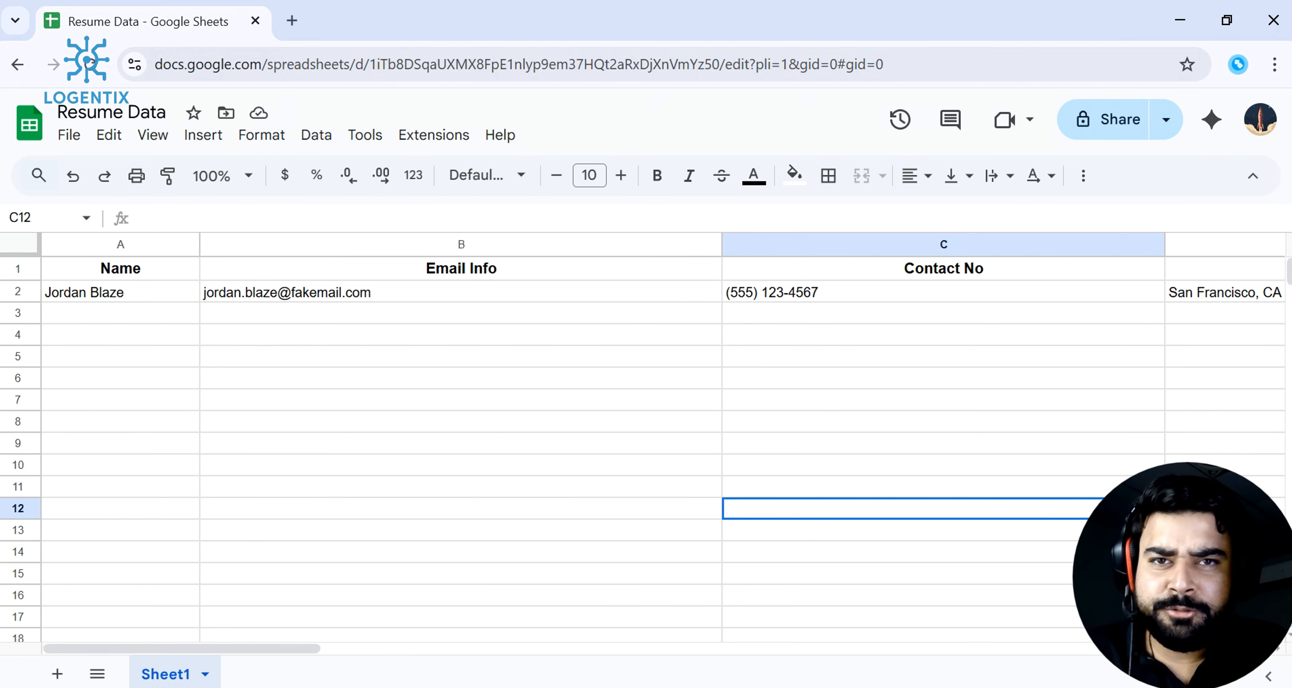
{"action": "mouse_move", "coordinate": [668, 687]}
{"action": "left_click", "coordinate": [658, 667]}
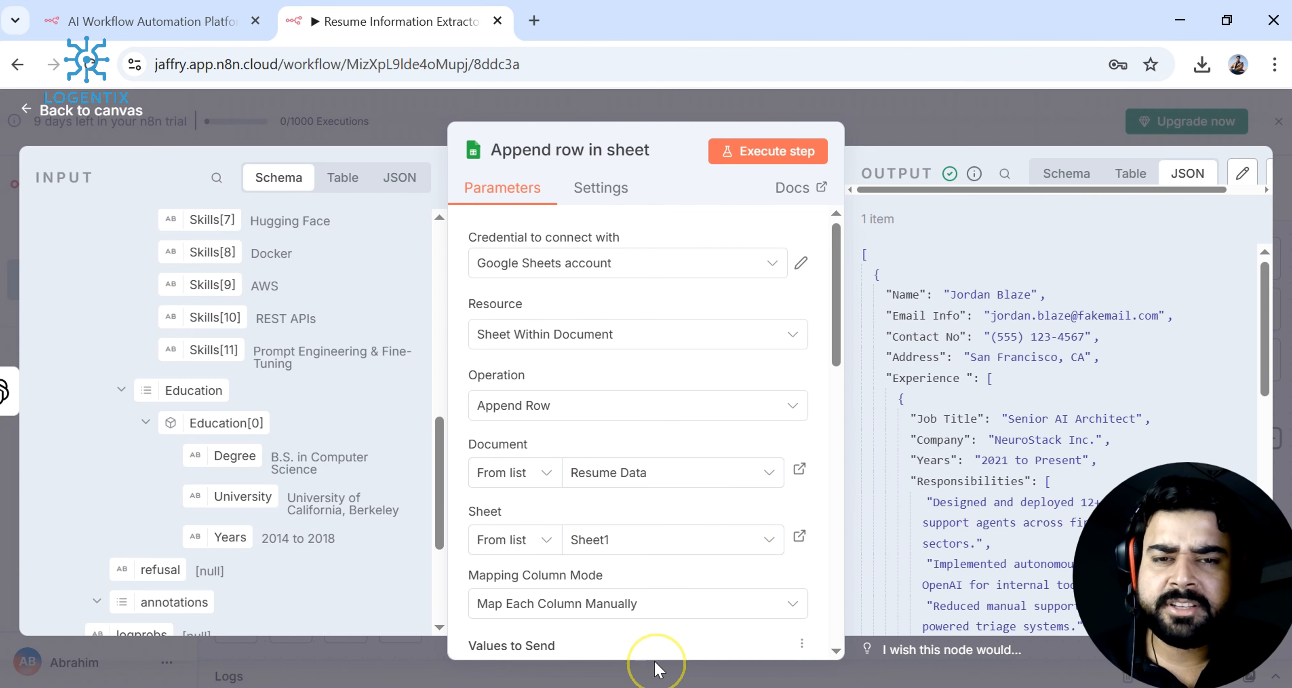
- Close the Append row in sheet settings and move the Message a model and Append row in sheet nodes closer to Extract from File
{"action": "left_click", "coordinate": [912, 126]}
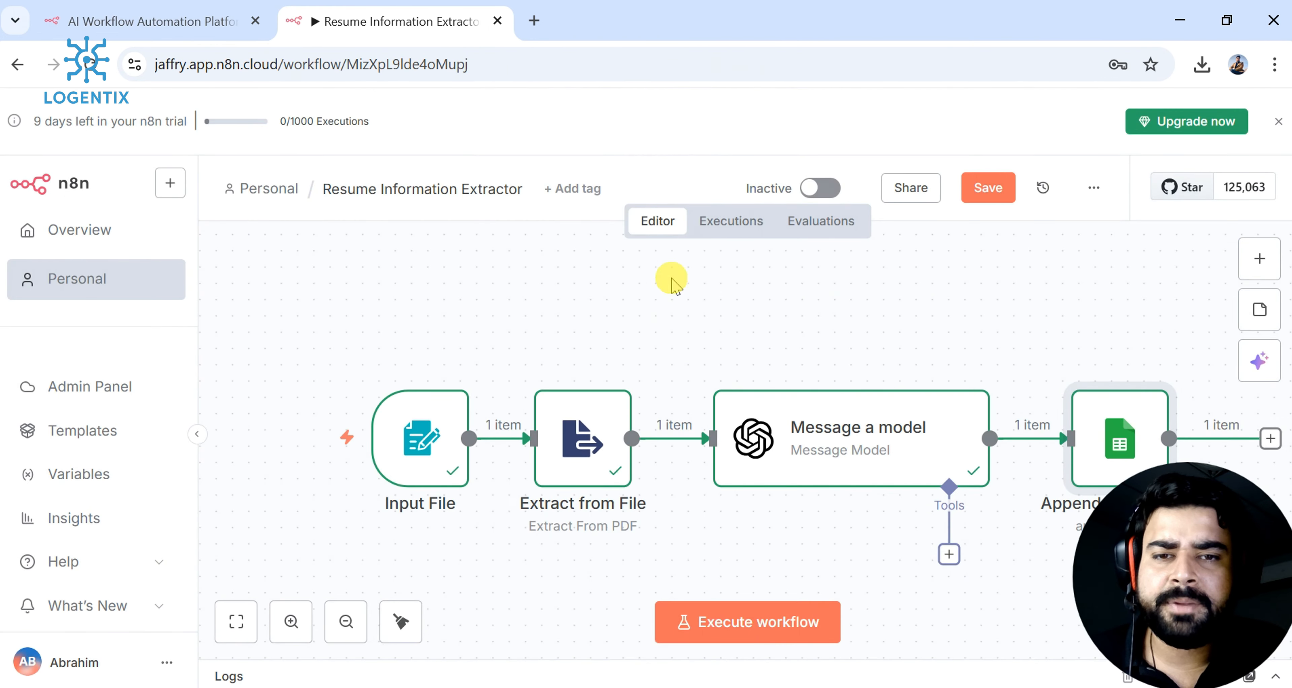
{"action": "left_click_drag", "start_coordinate": [836, 435], "coordinate": [789, 431]}
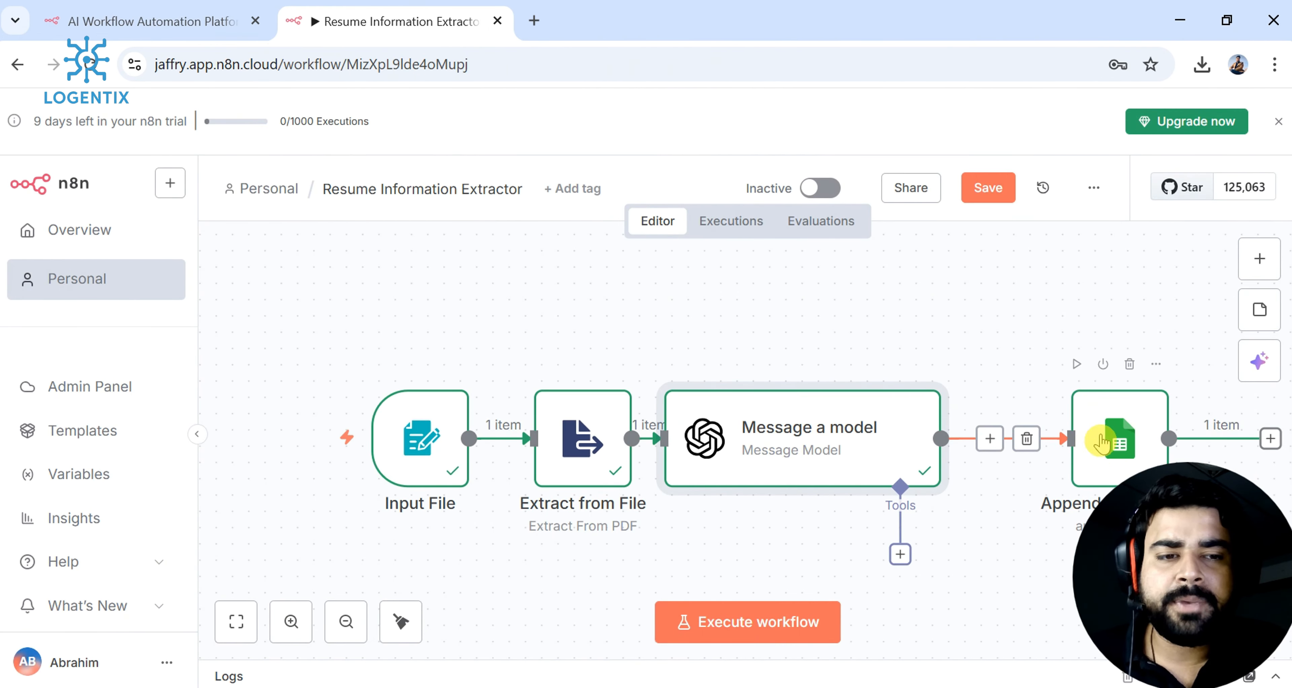
{"action": "left_click_drag", "start_coordinate": [1104, 439], "coordinate": [1038, 439]}
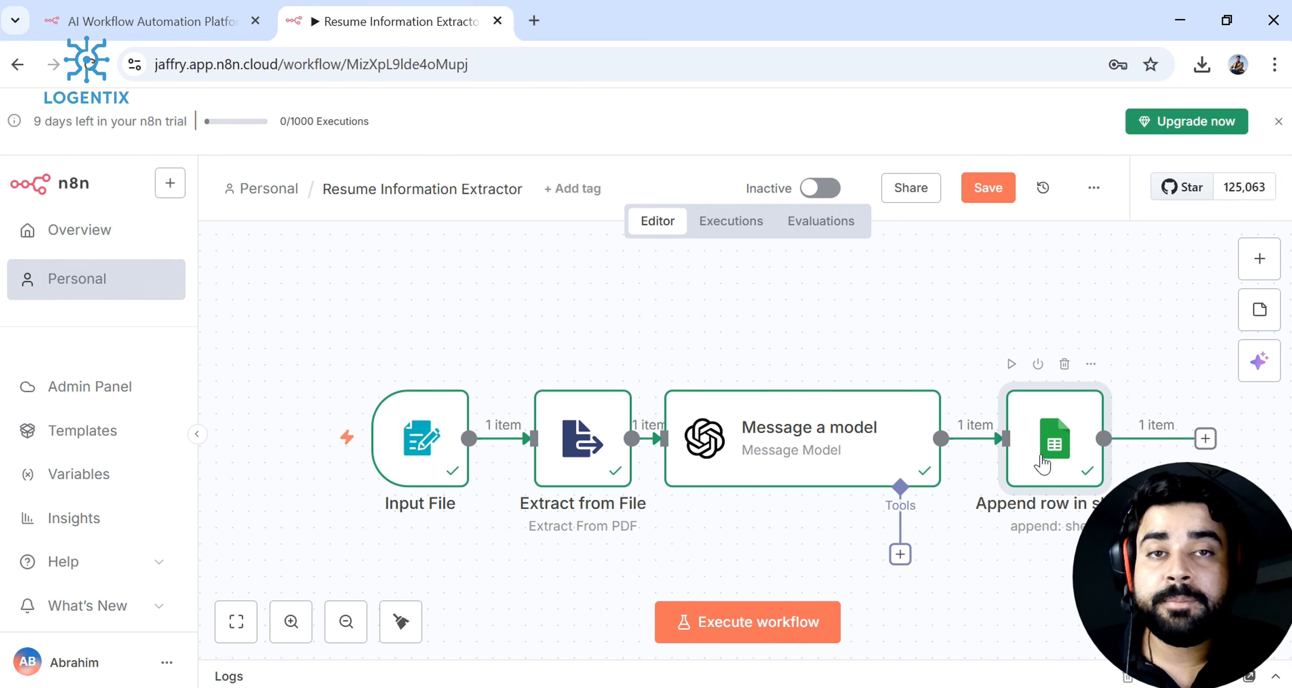
- Add a No Operation, do nothing node after Append row in sheet and return to the canvas
{"action": "left_click", "coordinate": [1205, 439]}
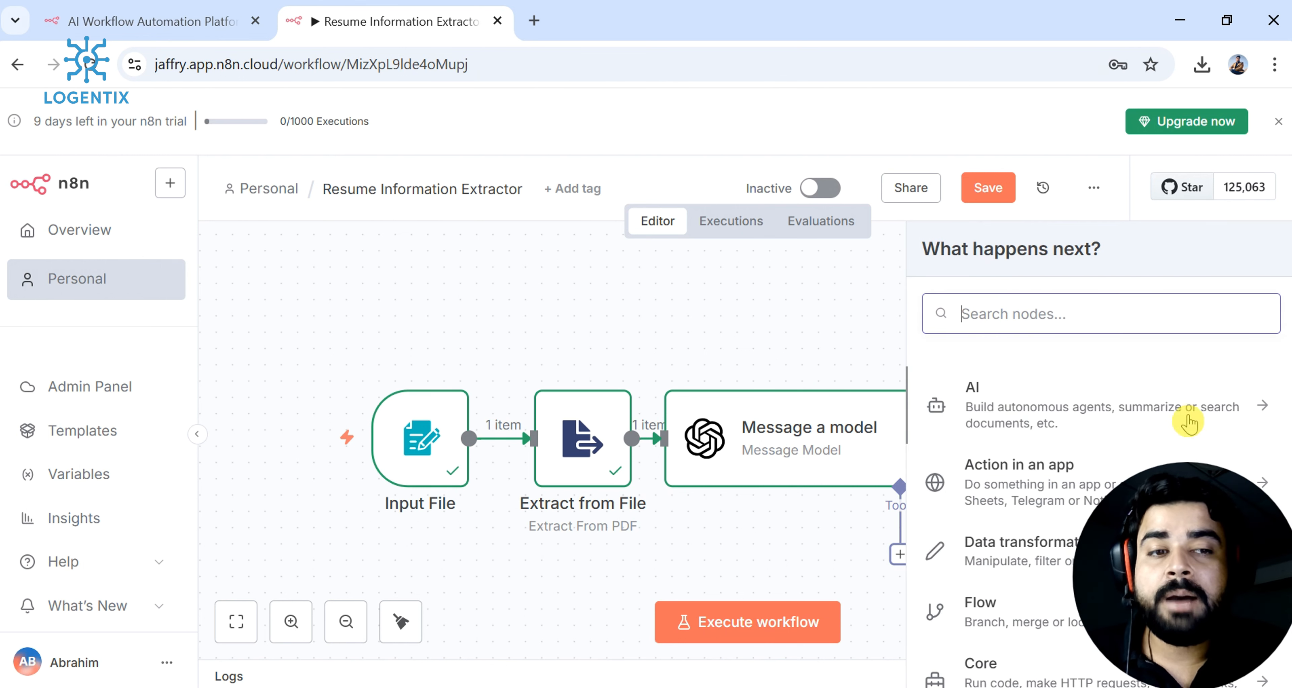
{"action": "left_click", "coordinate": [1115, 301]}
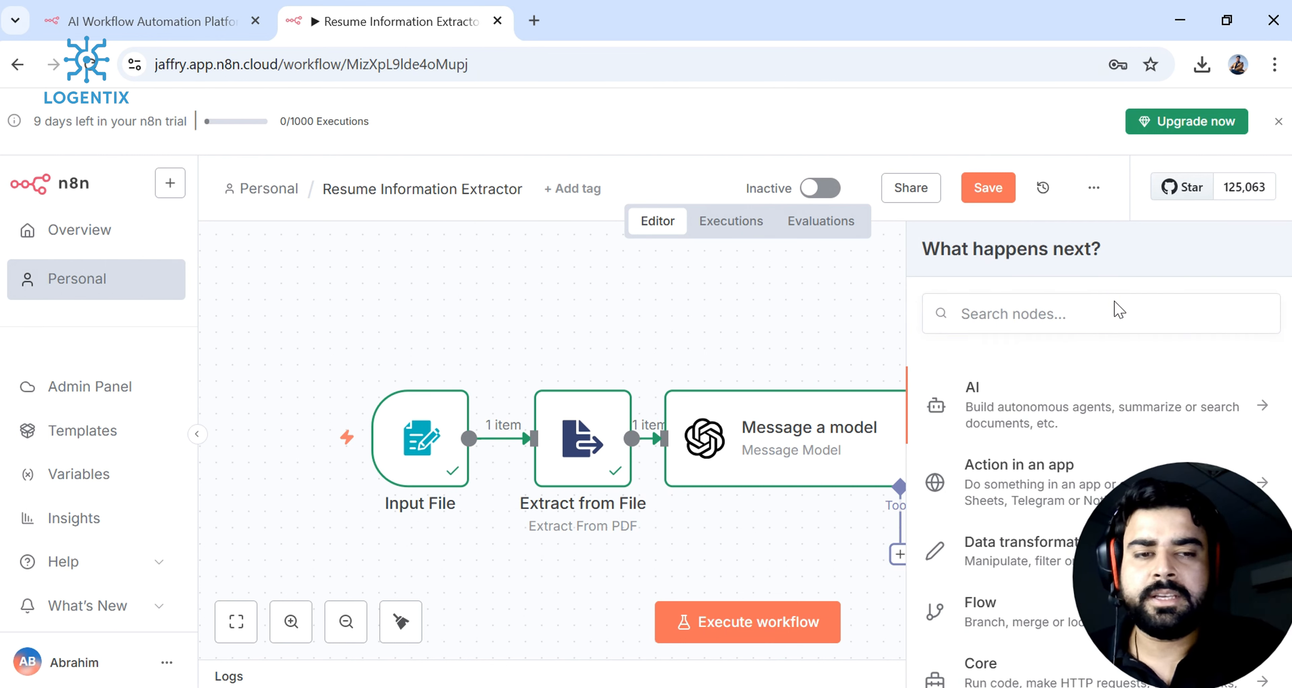
{"action": "left_click", "coordinate": [1112, 312]}
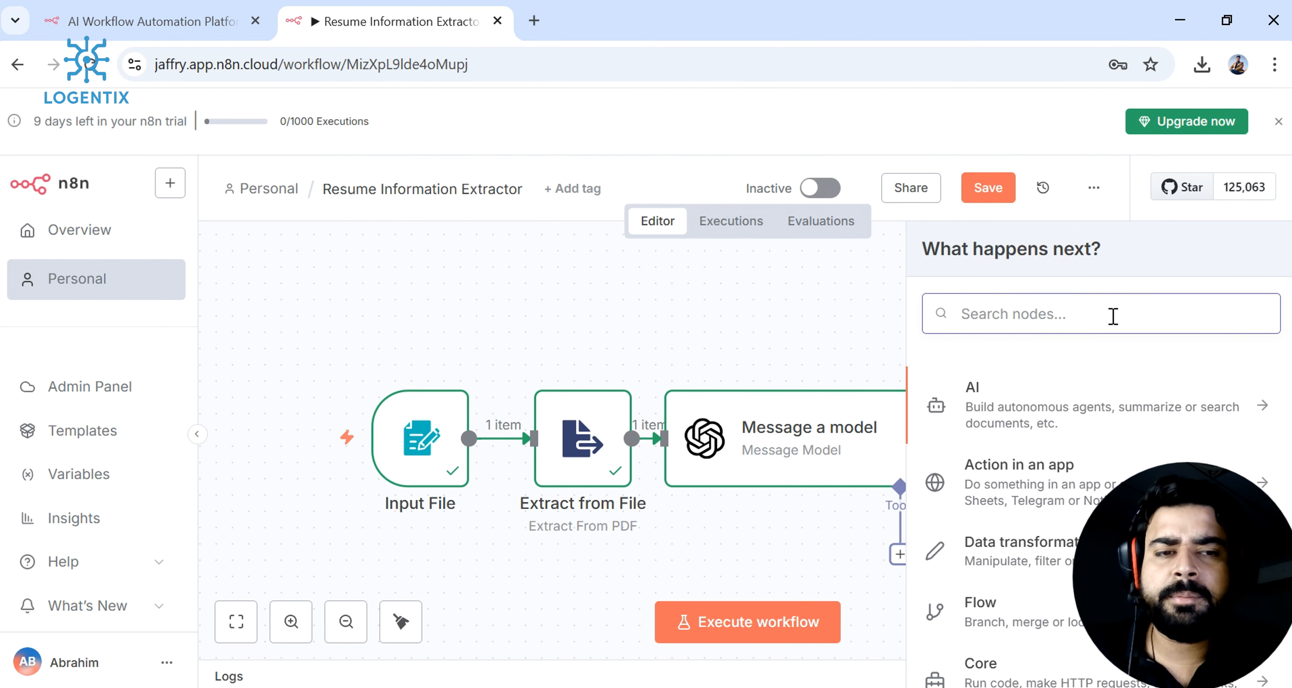
{"action": "type", "text": "n"}
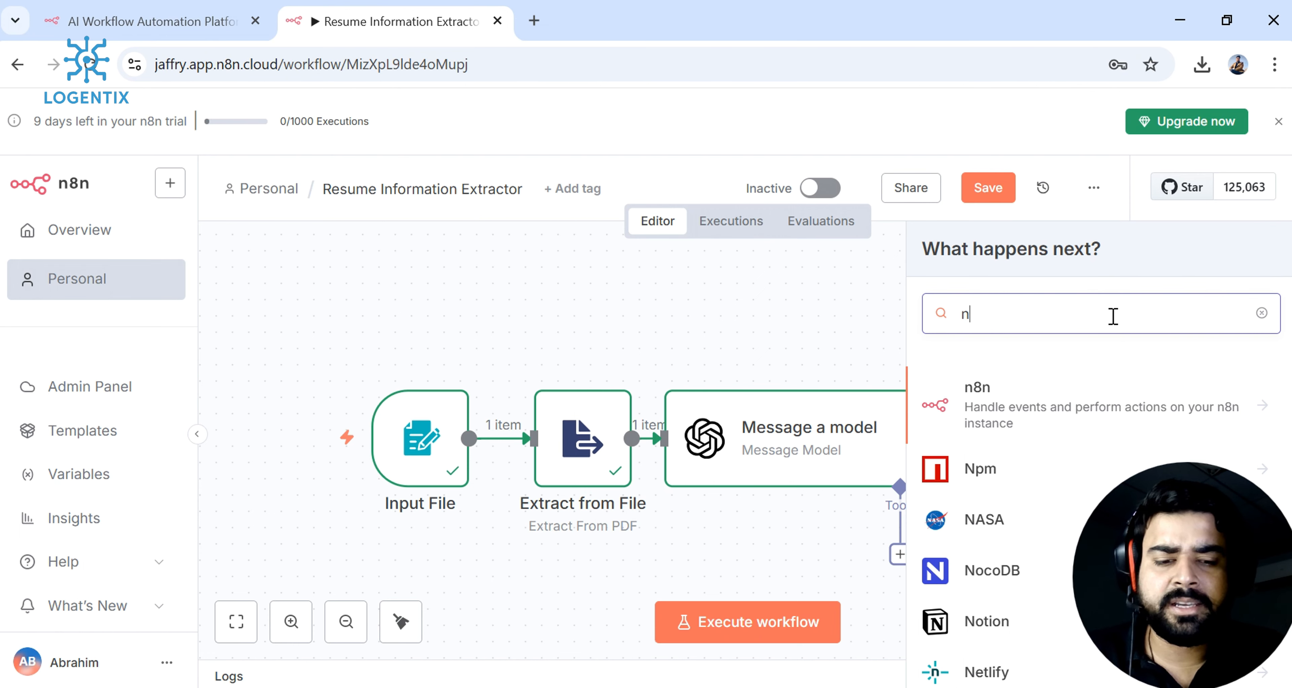
{"action": "type", "text": "o"}
{"action": "left_click", "coordinate": [1024, 493]}
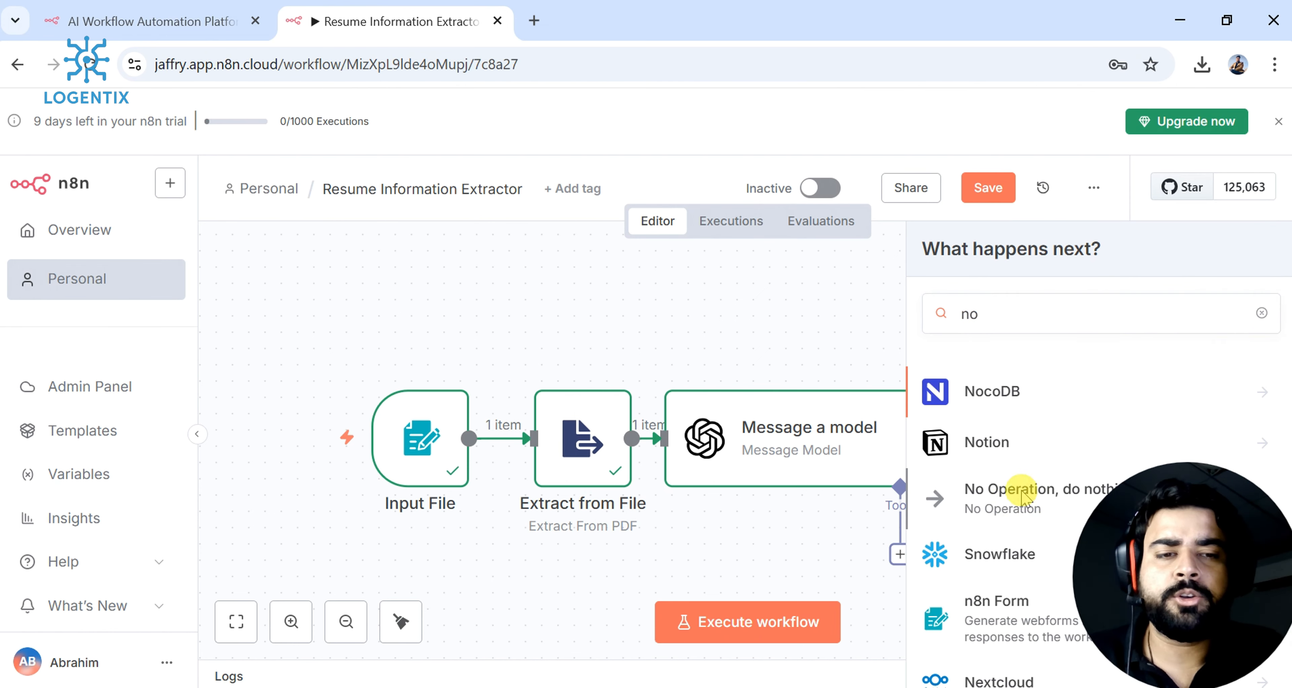
{"action": "left_click", "coordinate": [1015, 130]}
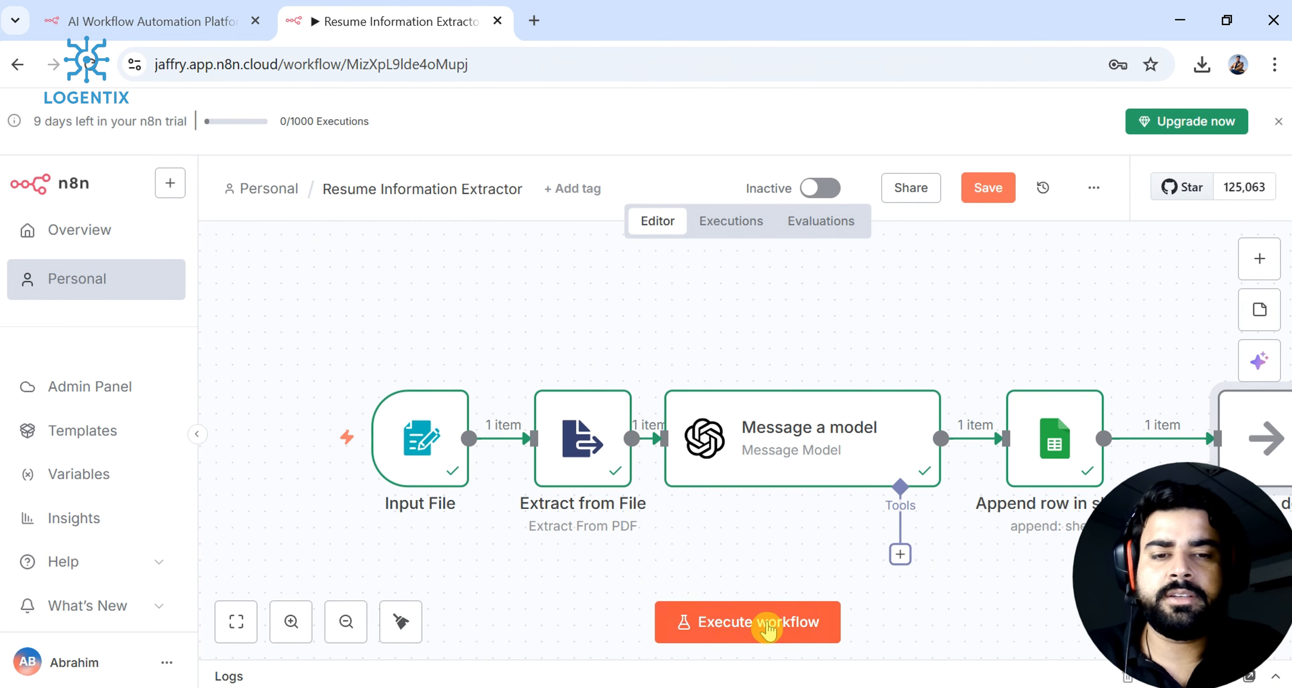
- Move the whole node chain higher on the canvas and tighten the spacing of the Append row in sheet and No Operation nodes
{"action": "scroll", "coordinate": [281, 501], "scroll_direction": "down", "scroll_amount": 2}
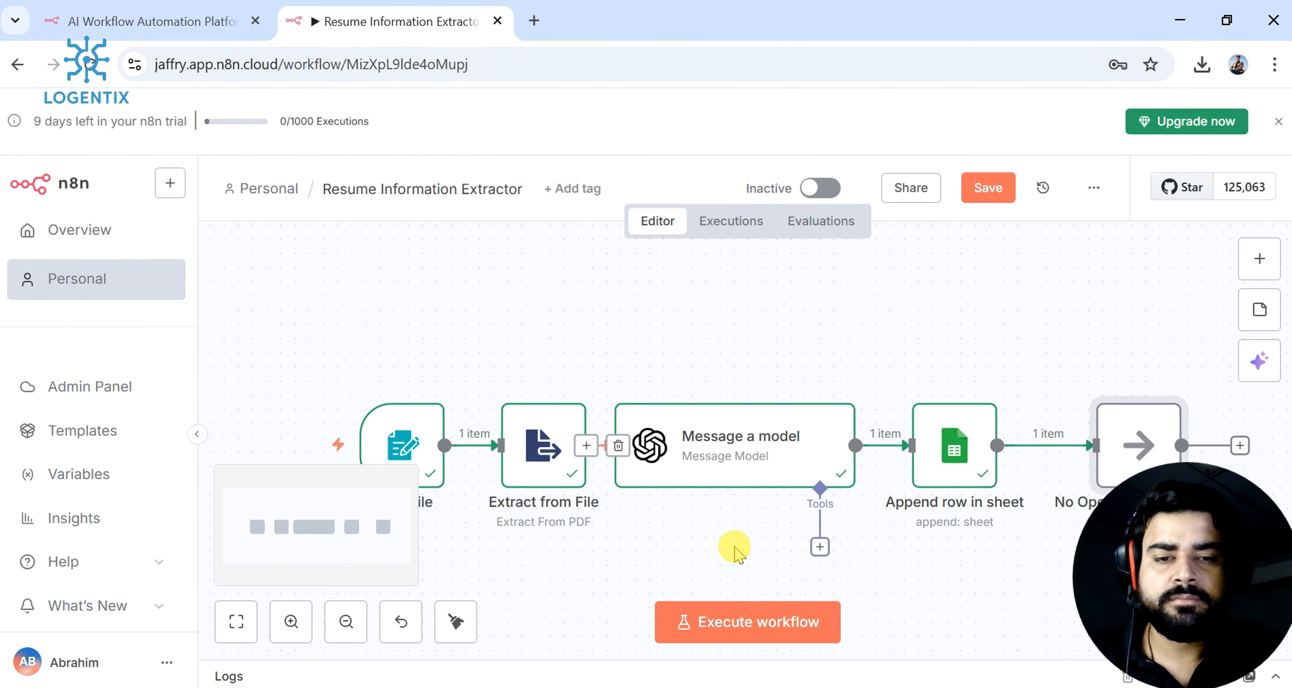
{"action": "left_click_drag", "start_coordinate": [330, 326], "coordinate": [1258, 556]}
{"action": "left_click_drag", "start_coordinate": [762, 420], "coordinate": [704, 321]}
{"action": "left_click", "coordinate": [662, 476]}
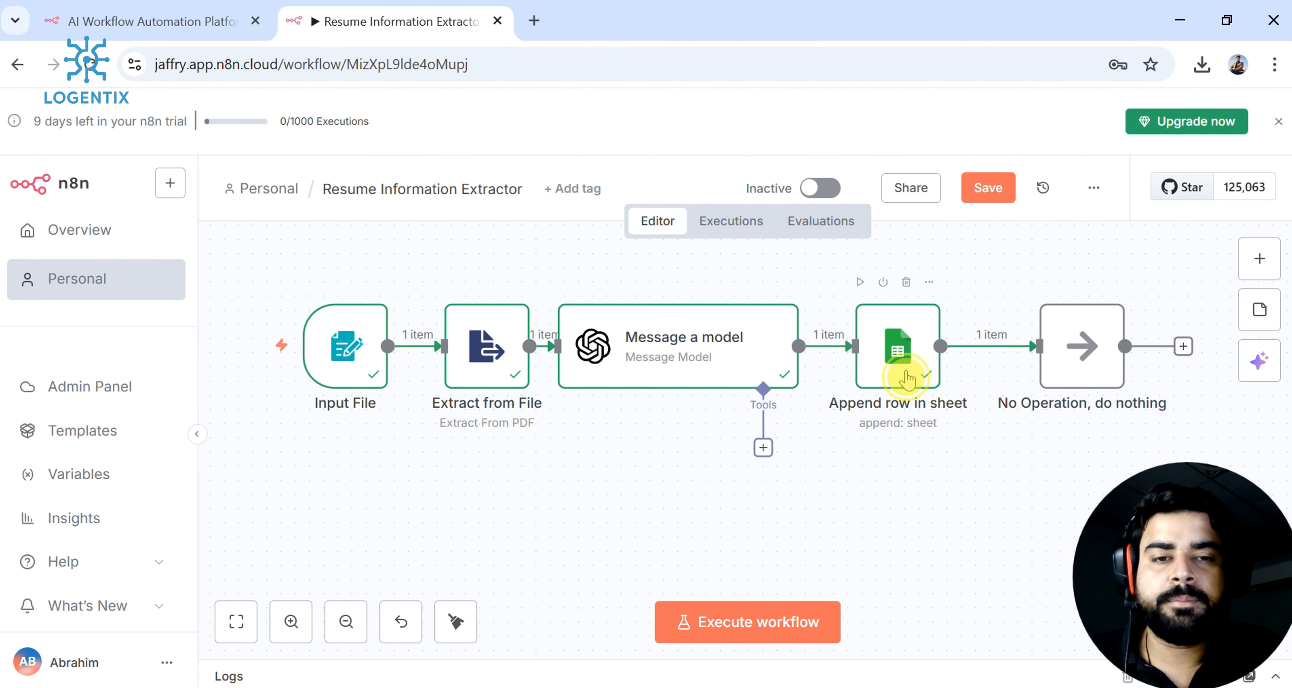
{"action": "left_click_drag", "start_coordinate": [906, 378], "coordinate": [893, 377]}
{"action": "left_click_drag", "start_coordinate": [1078, 344], "coordinate": [1052, 334]}
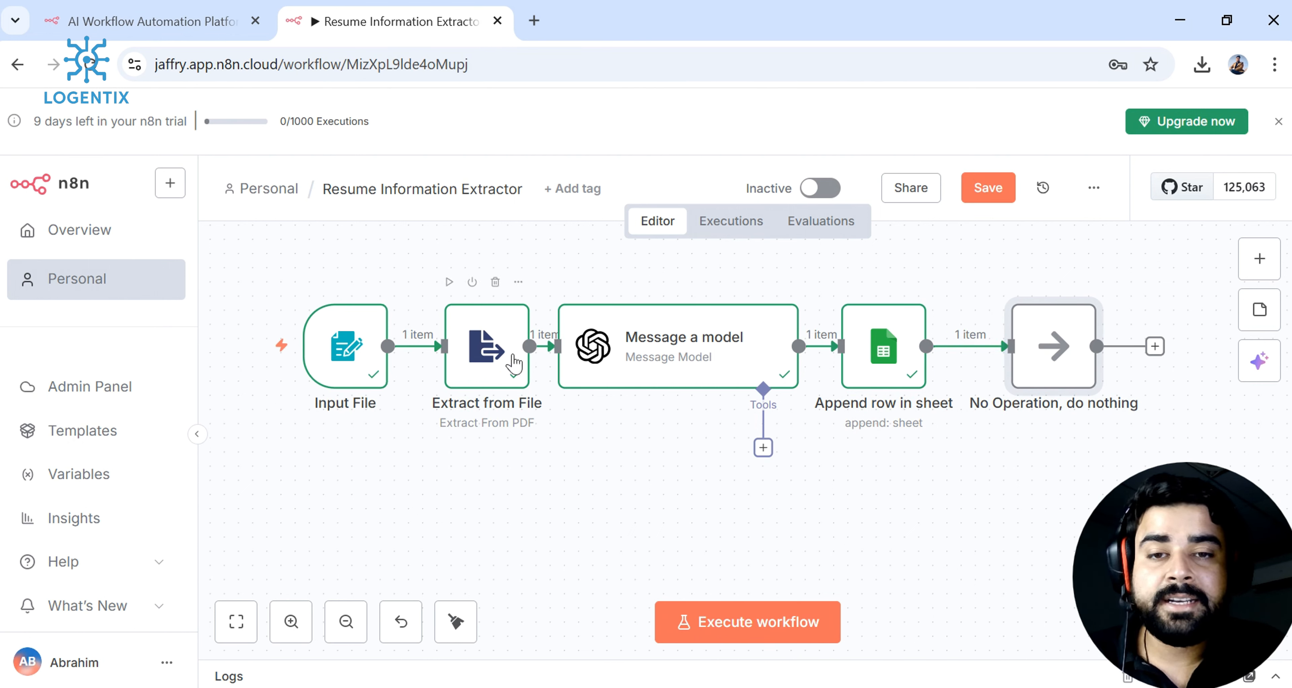
{"action": "left_click", "coordinate": [718, 371]}
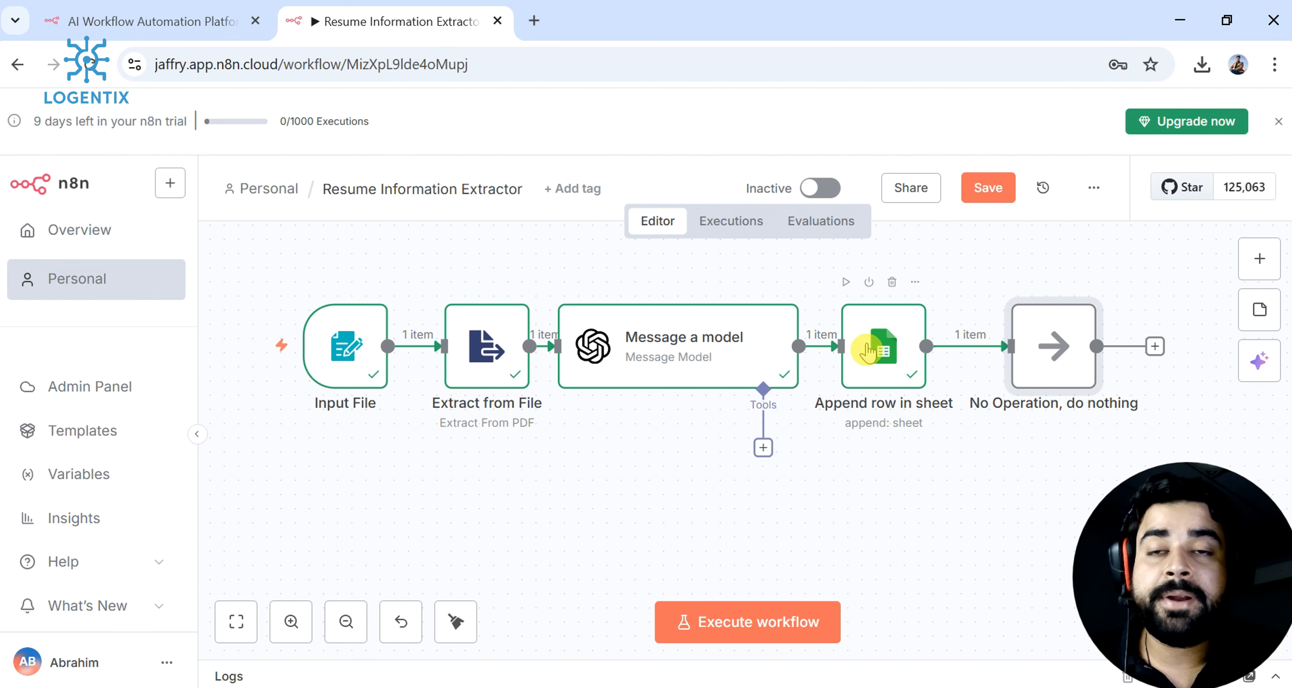
- Execute the workflow, submit the resume PDF from Downloads through the Attach File test form, and close the form
{"action": "left_click", "coordinate": [768, 622]}
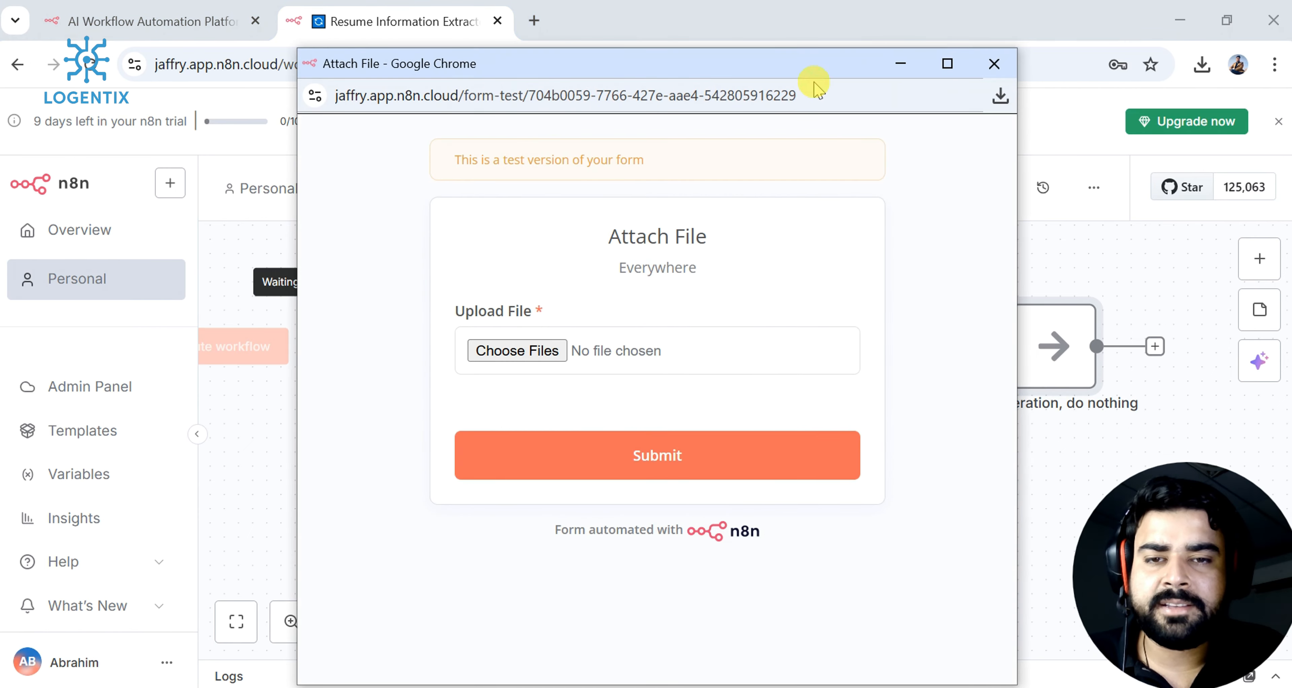
{"action": "left_click", "coordinate": [557, 360]}
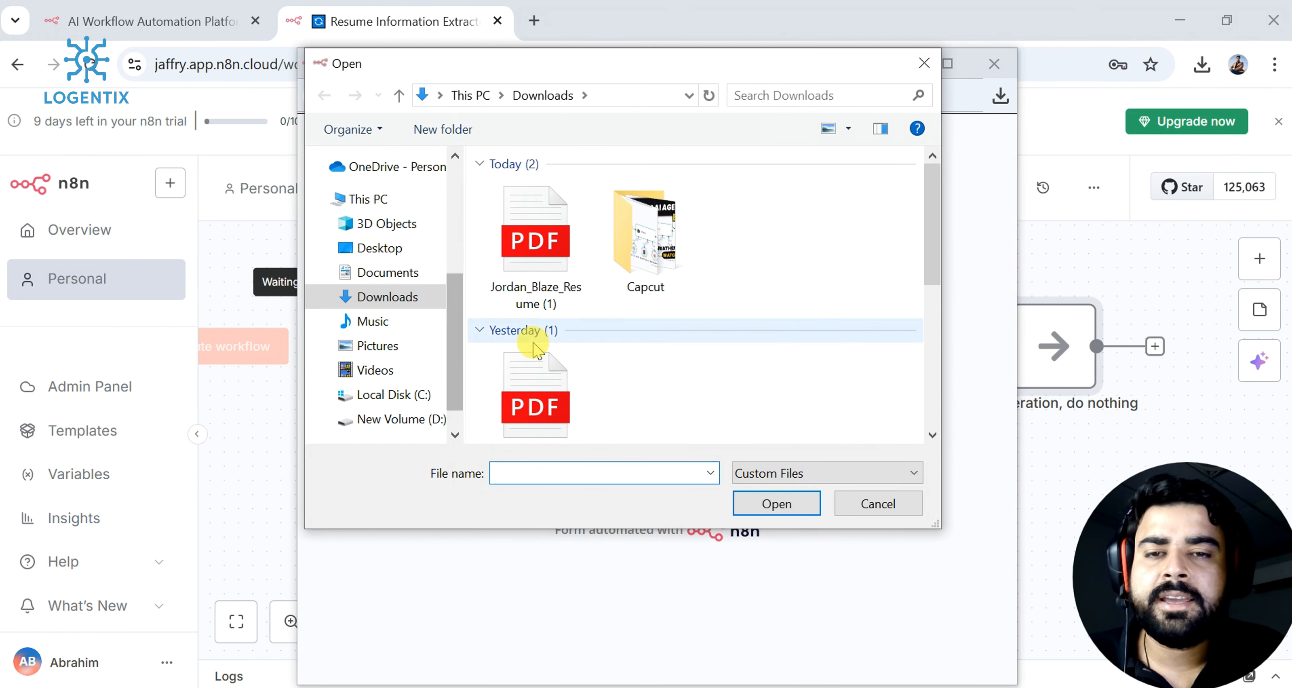
{"action": "left_click", "coordinate": [550, 296]}
{"action": "double_click", "coordinate": [551, 296]}
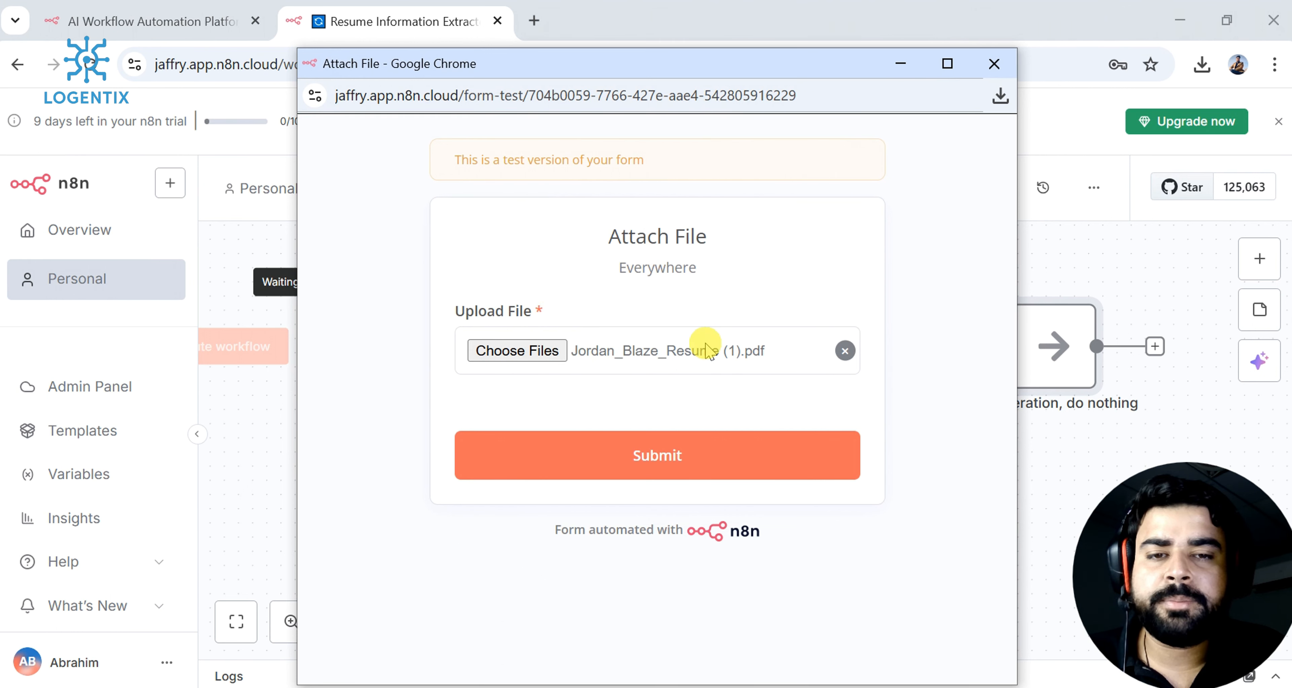
{"action": "left_click", "coordinate": [721, 456]}
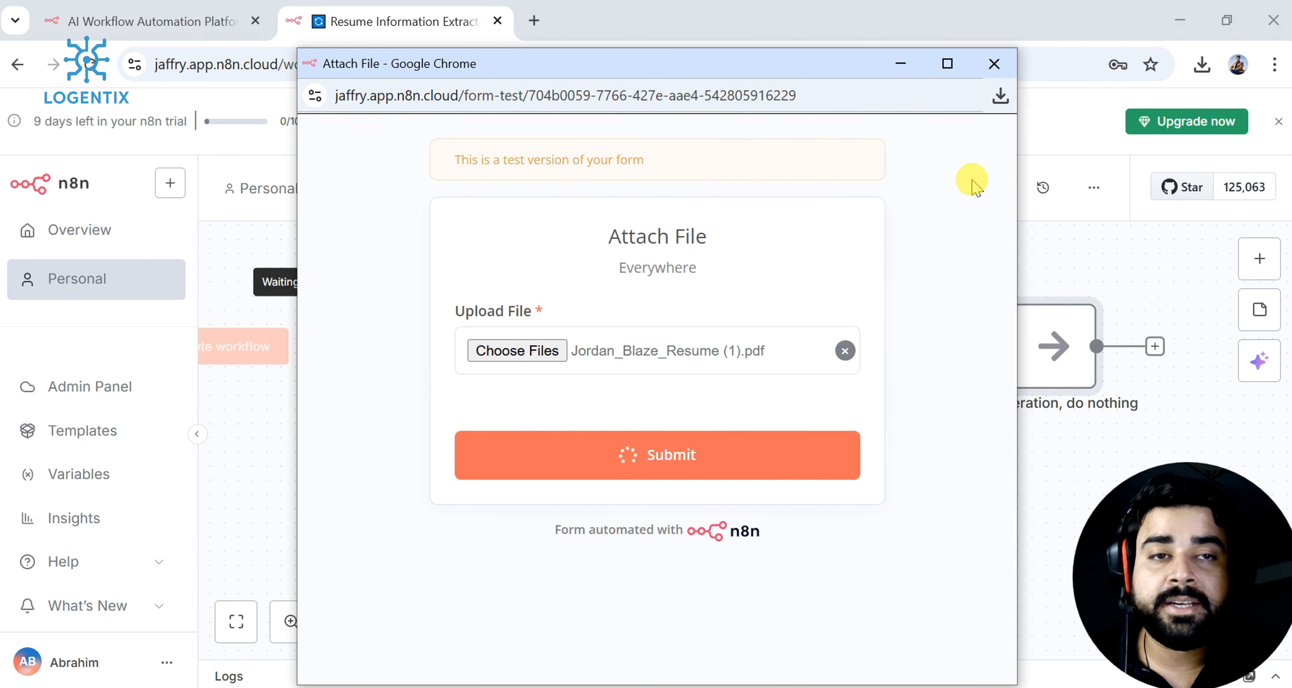
{"action": "left_click", "coordinate": [985, 67]}
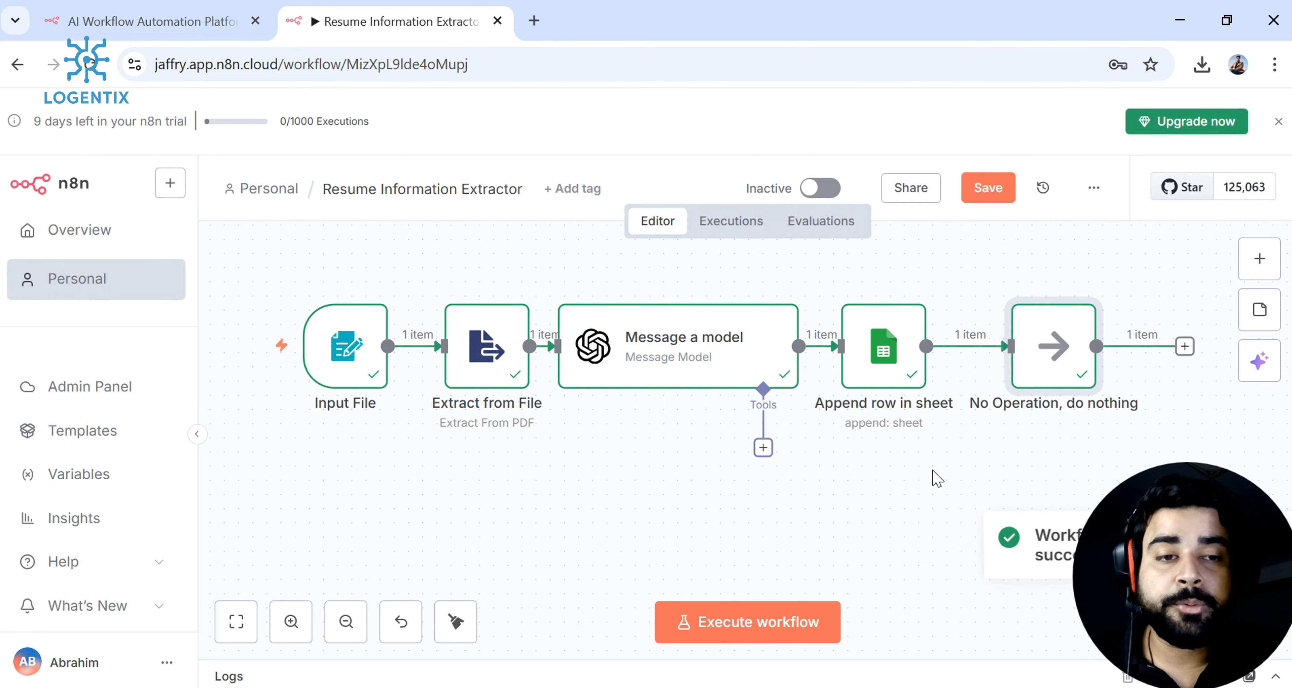
- Switch to Google Sheets to check the newly appended row across the Resume Data columns, and return to the n8n workflow
{"action": "left_click", "coordinate": [817, 600]}
{"action": "key", "text": "alt+Tab"}
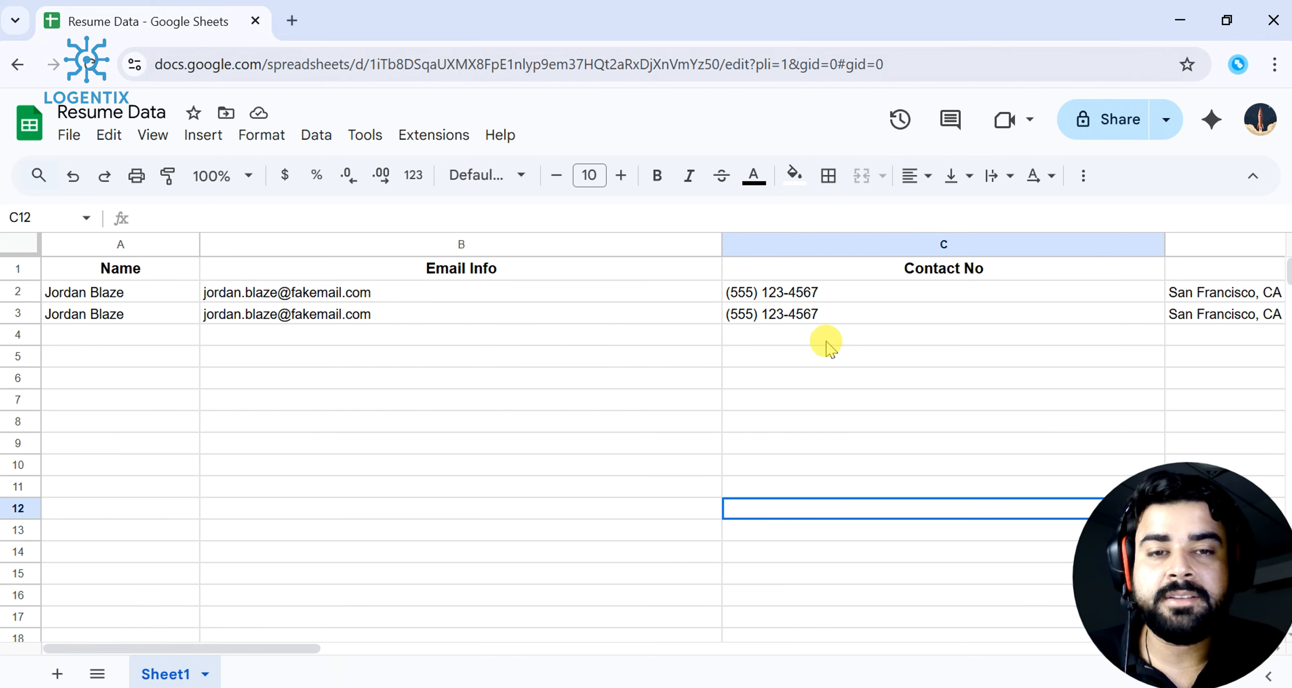
{"action": "left_click_drag", "start_coordinate": [318, 650], "coordinate": [792, 644]}
{"action": "left_click", "coordinate": [1180, 19]}
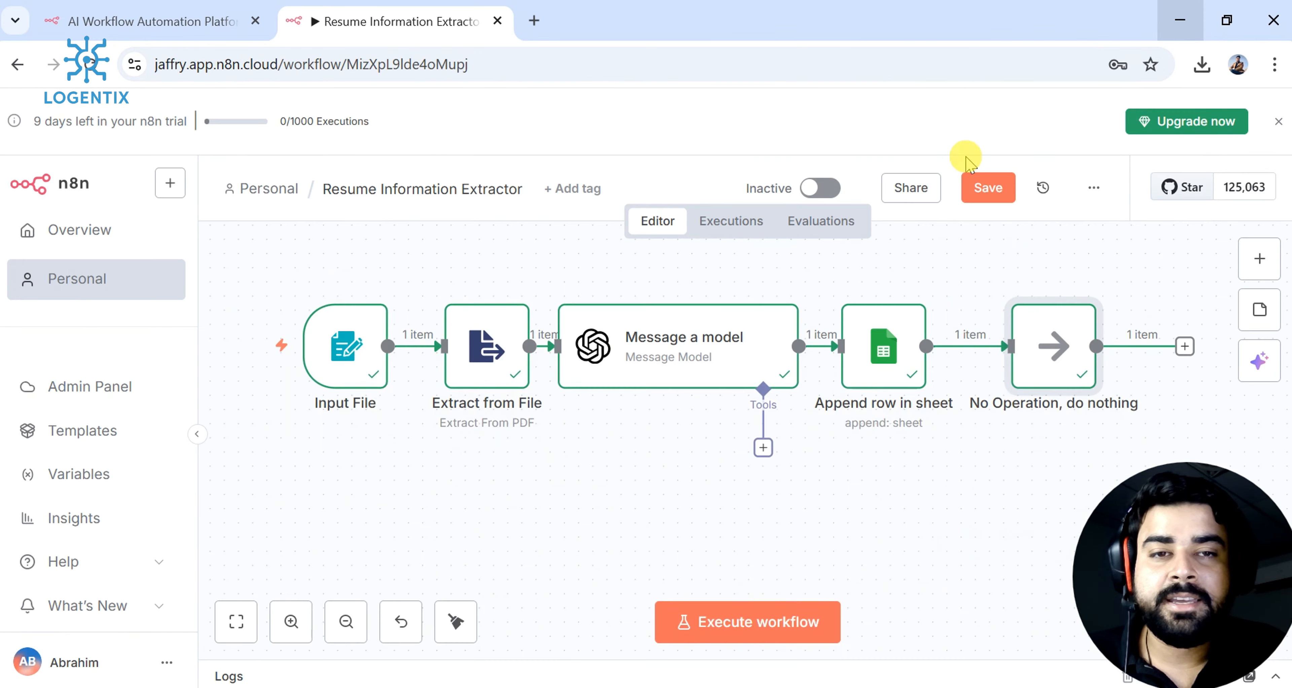